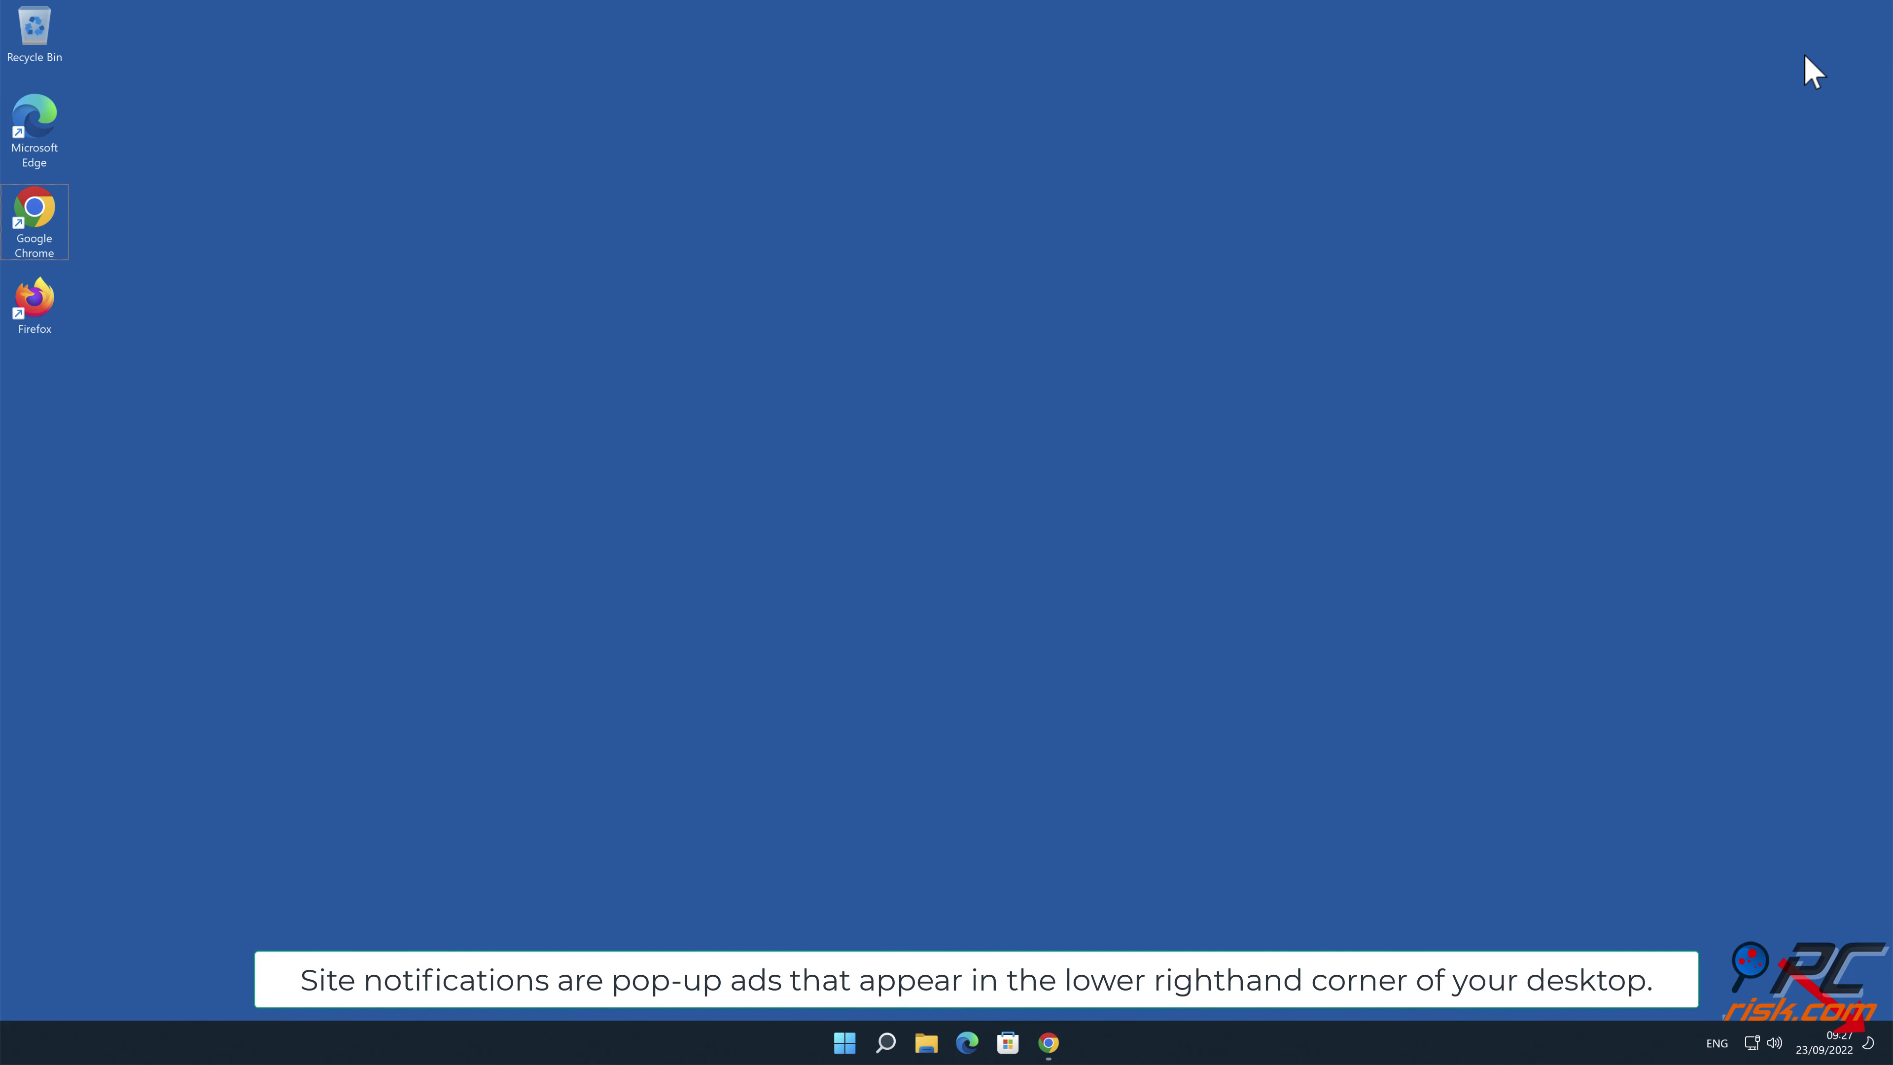
Step: Restore the Chrome window on trcklinkwinkwink.xyz and allow its notification request
{"action": "left_click", "coordinate": [1048, 1042]}
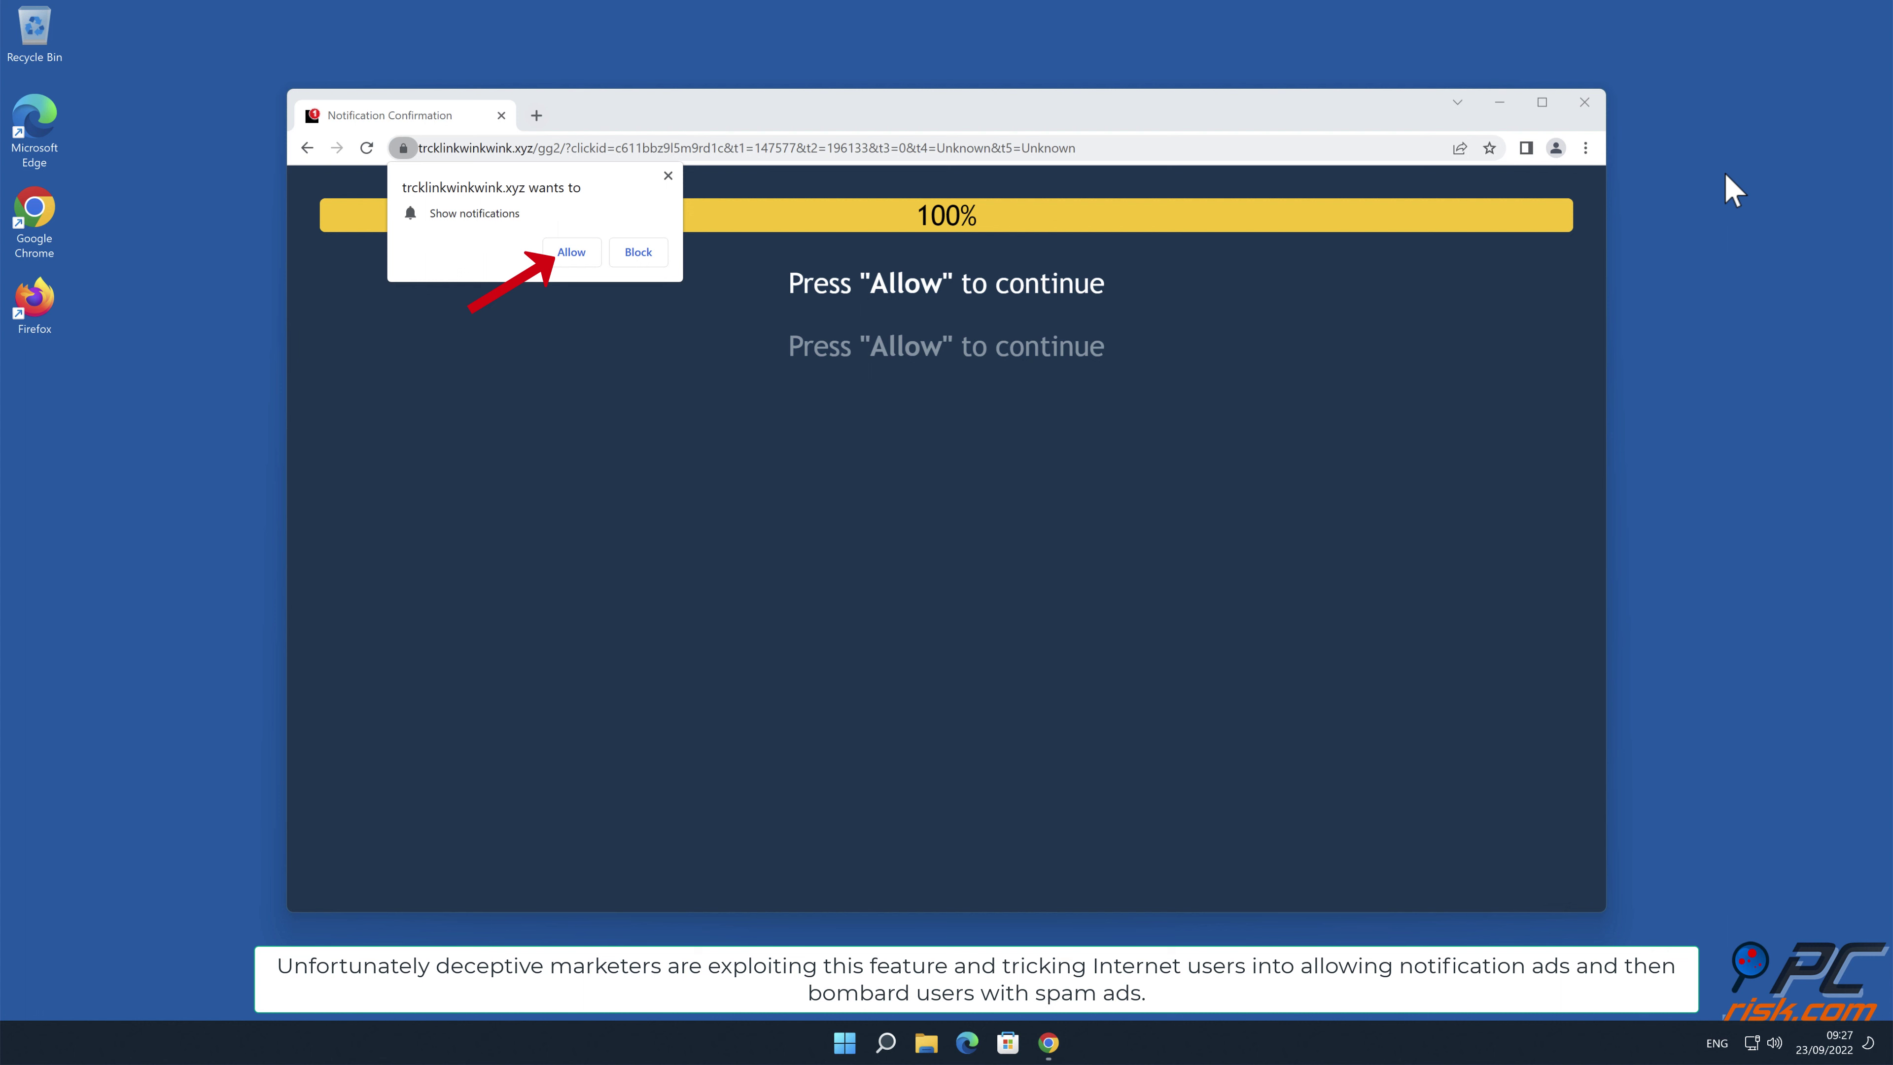
{"action": "left_click", "coordinate": [588, 258]}
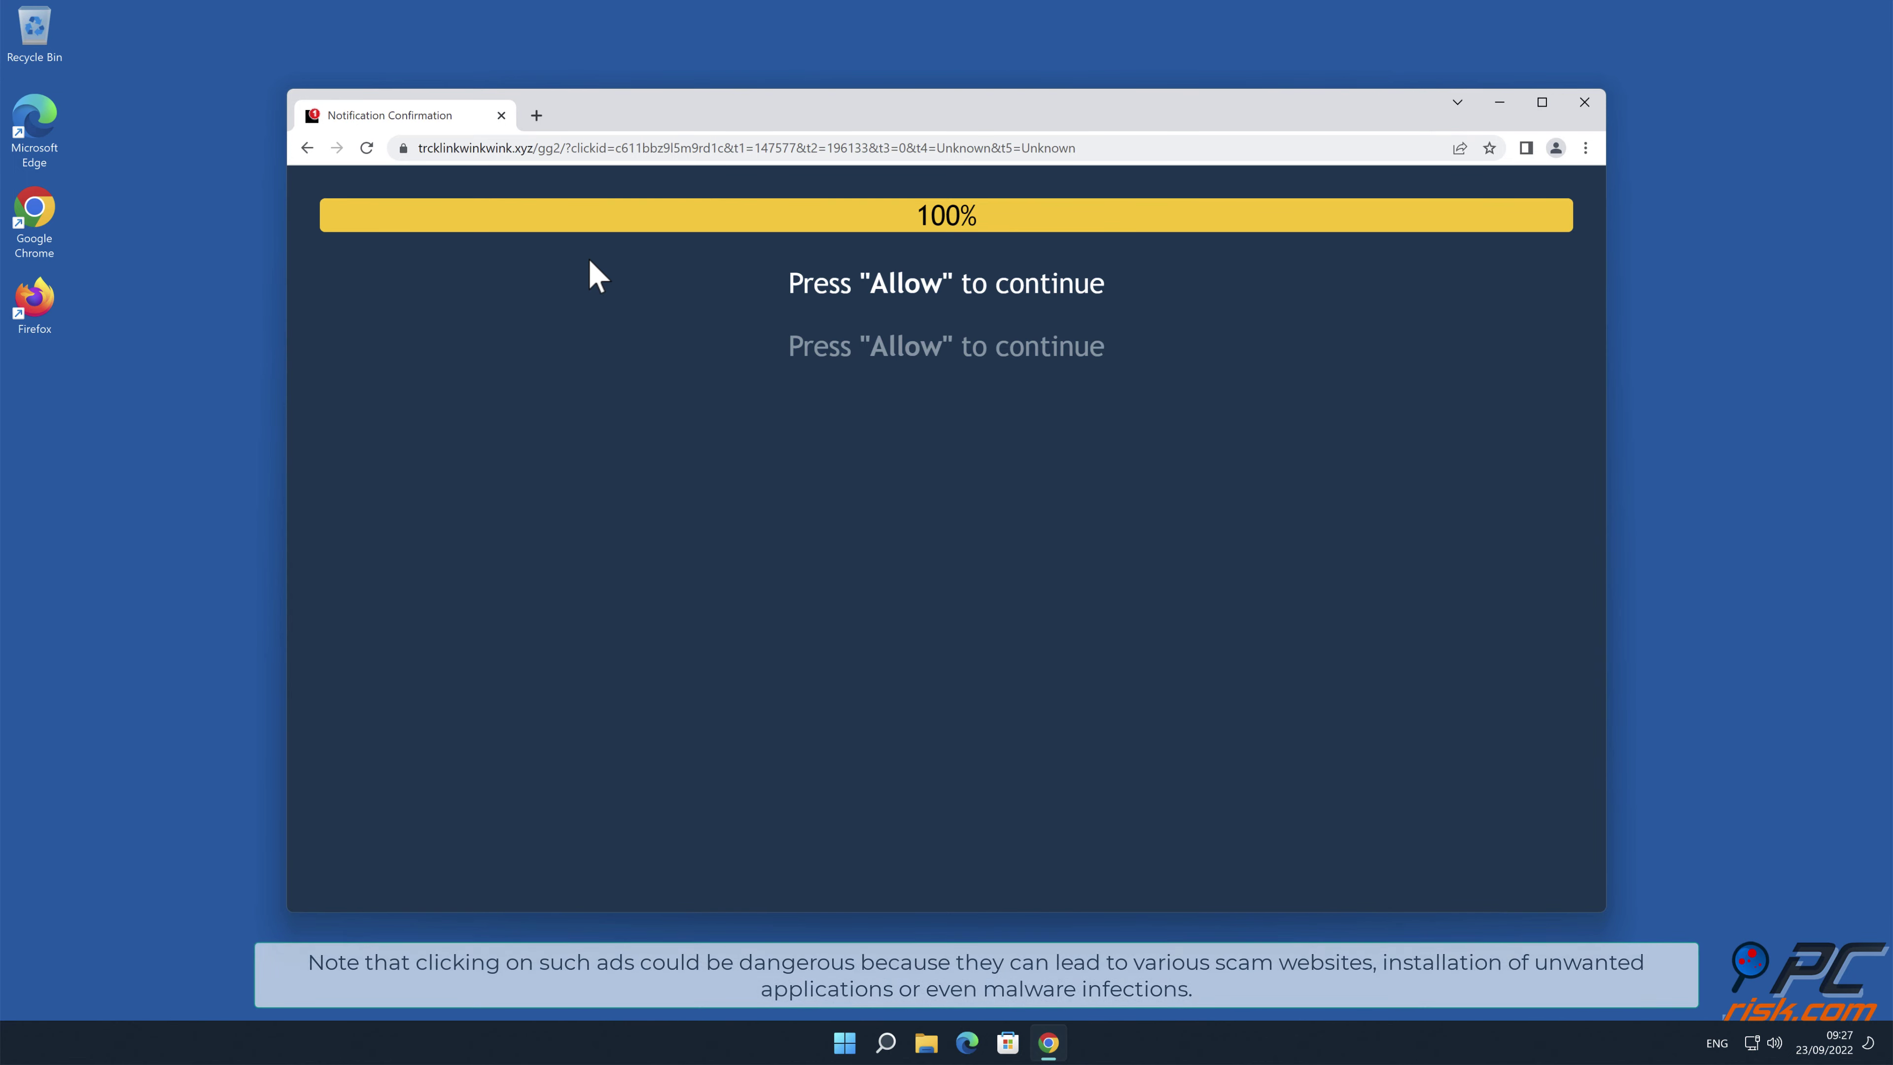
Step: Close the Chrome window showing the trcklinkwinkwink.xyz page
{"action": "left_click", "coordinate": [1584, 102]}
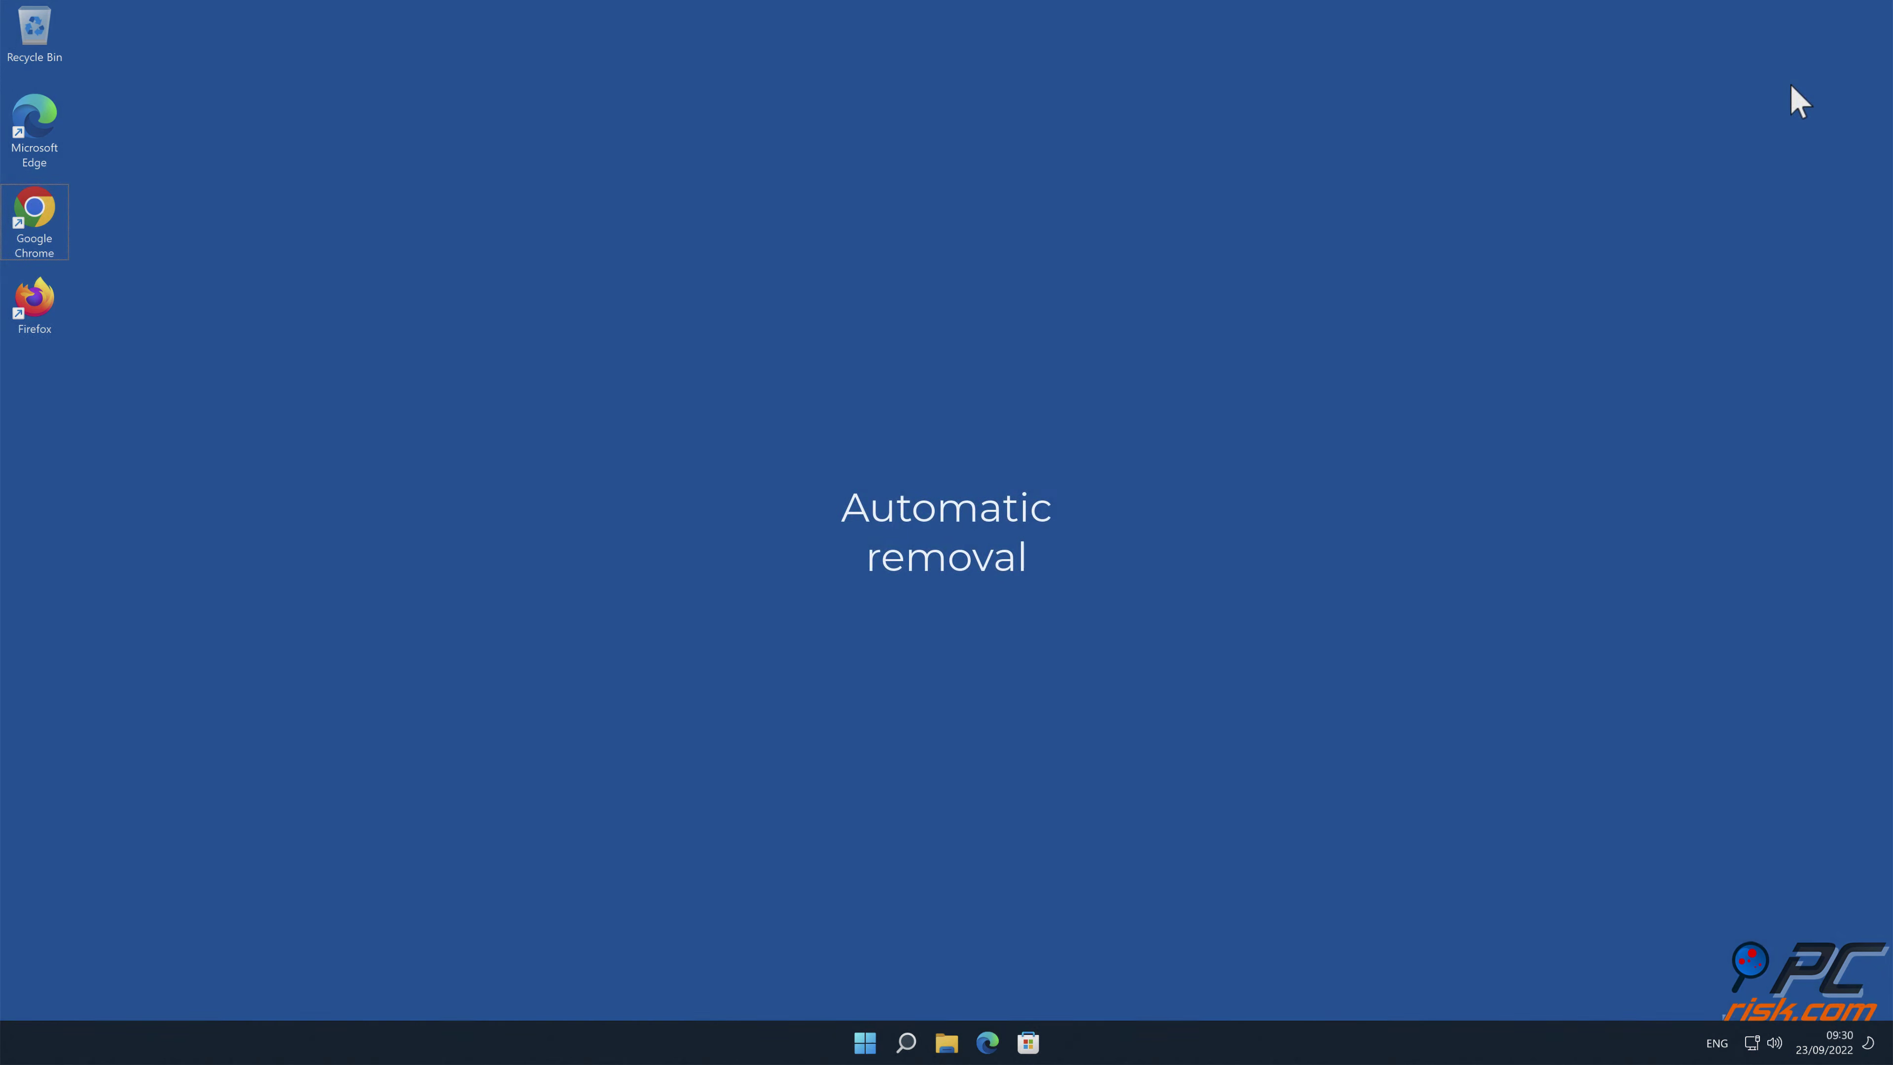
{"action": "double_click", "coordinate": [47, 216]}
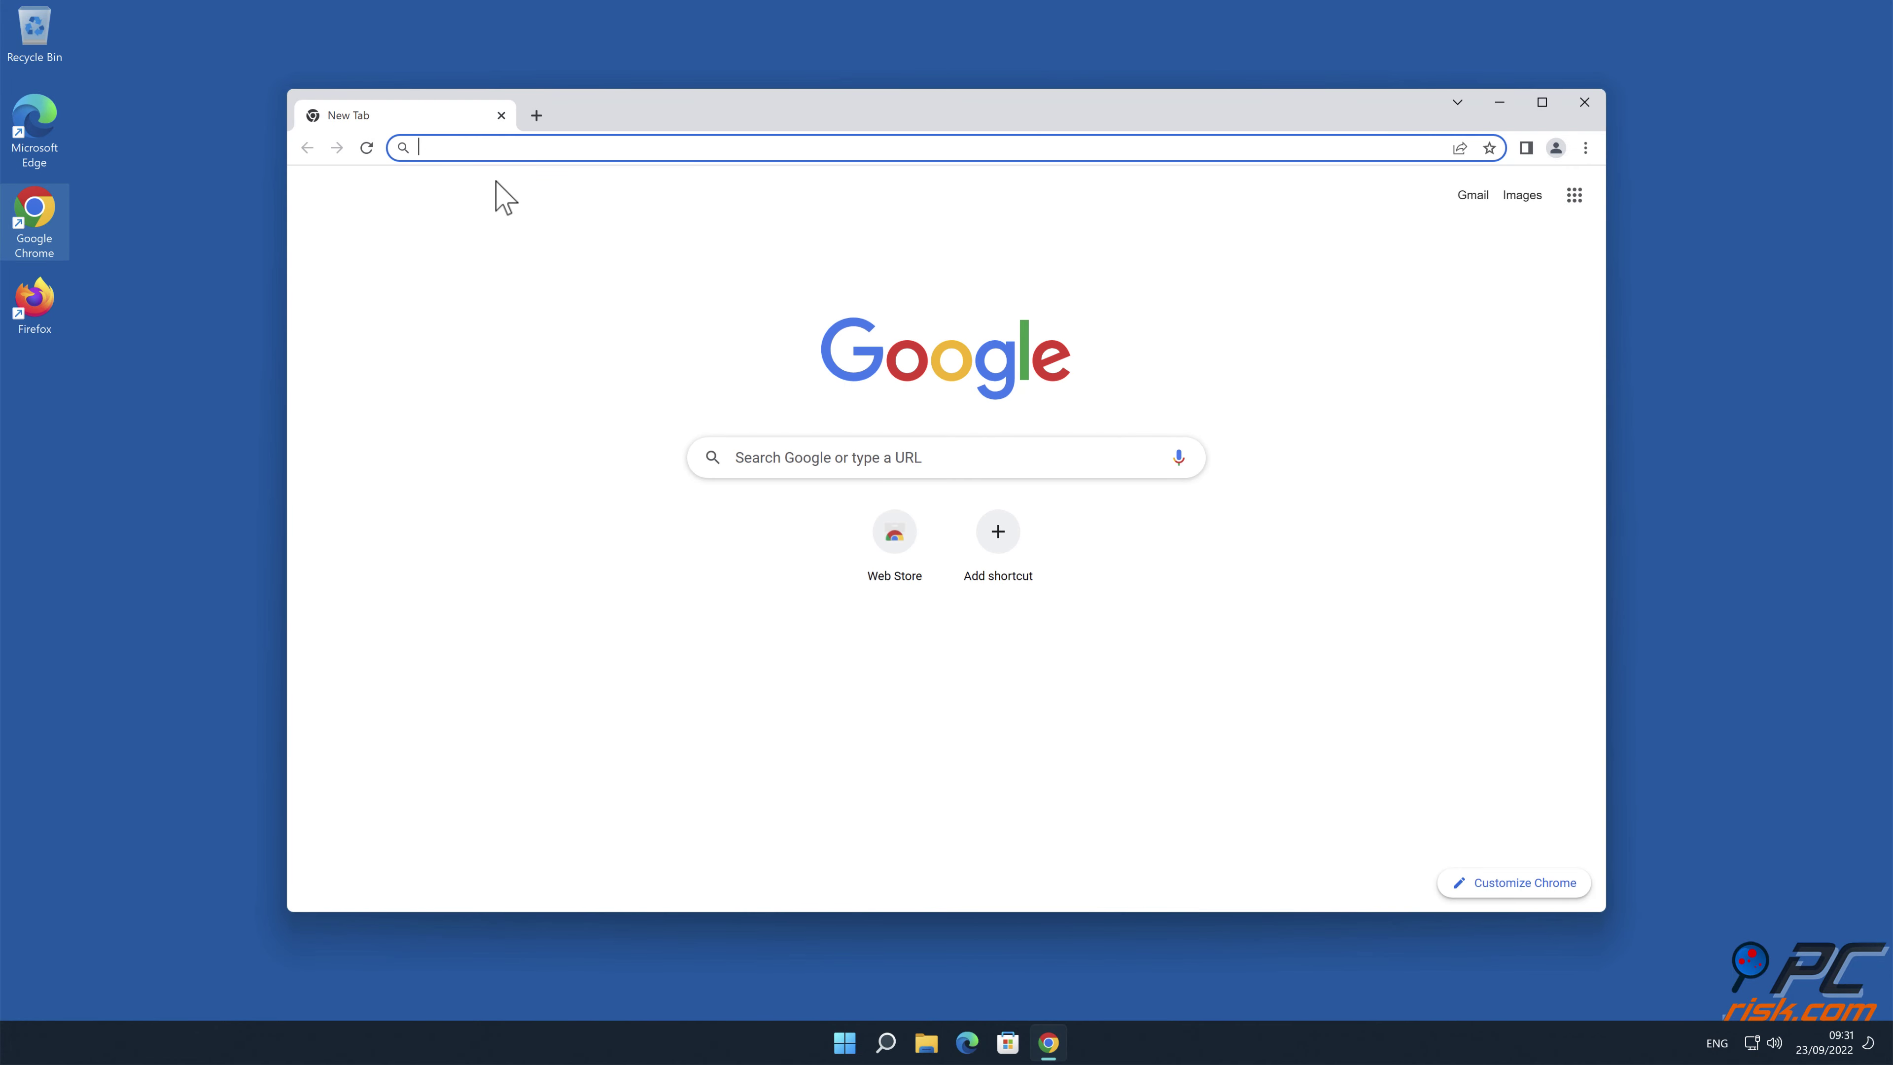
{"action": "type", "text": "www.combocl"}
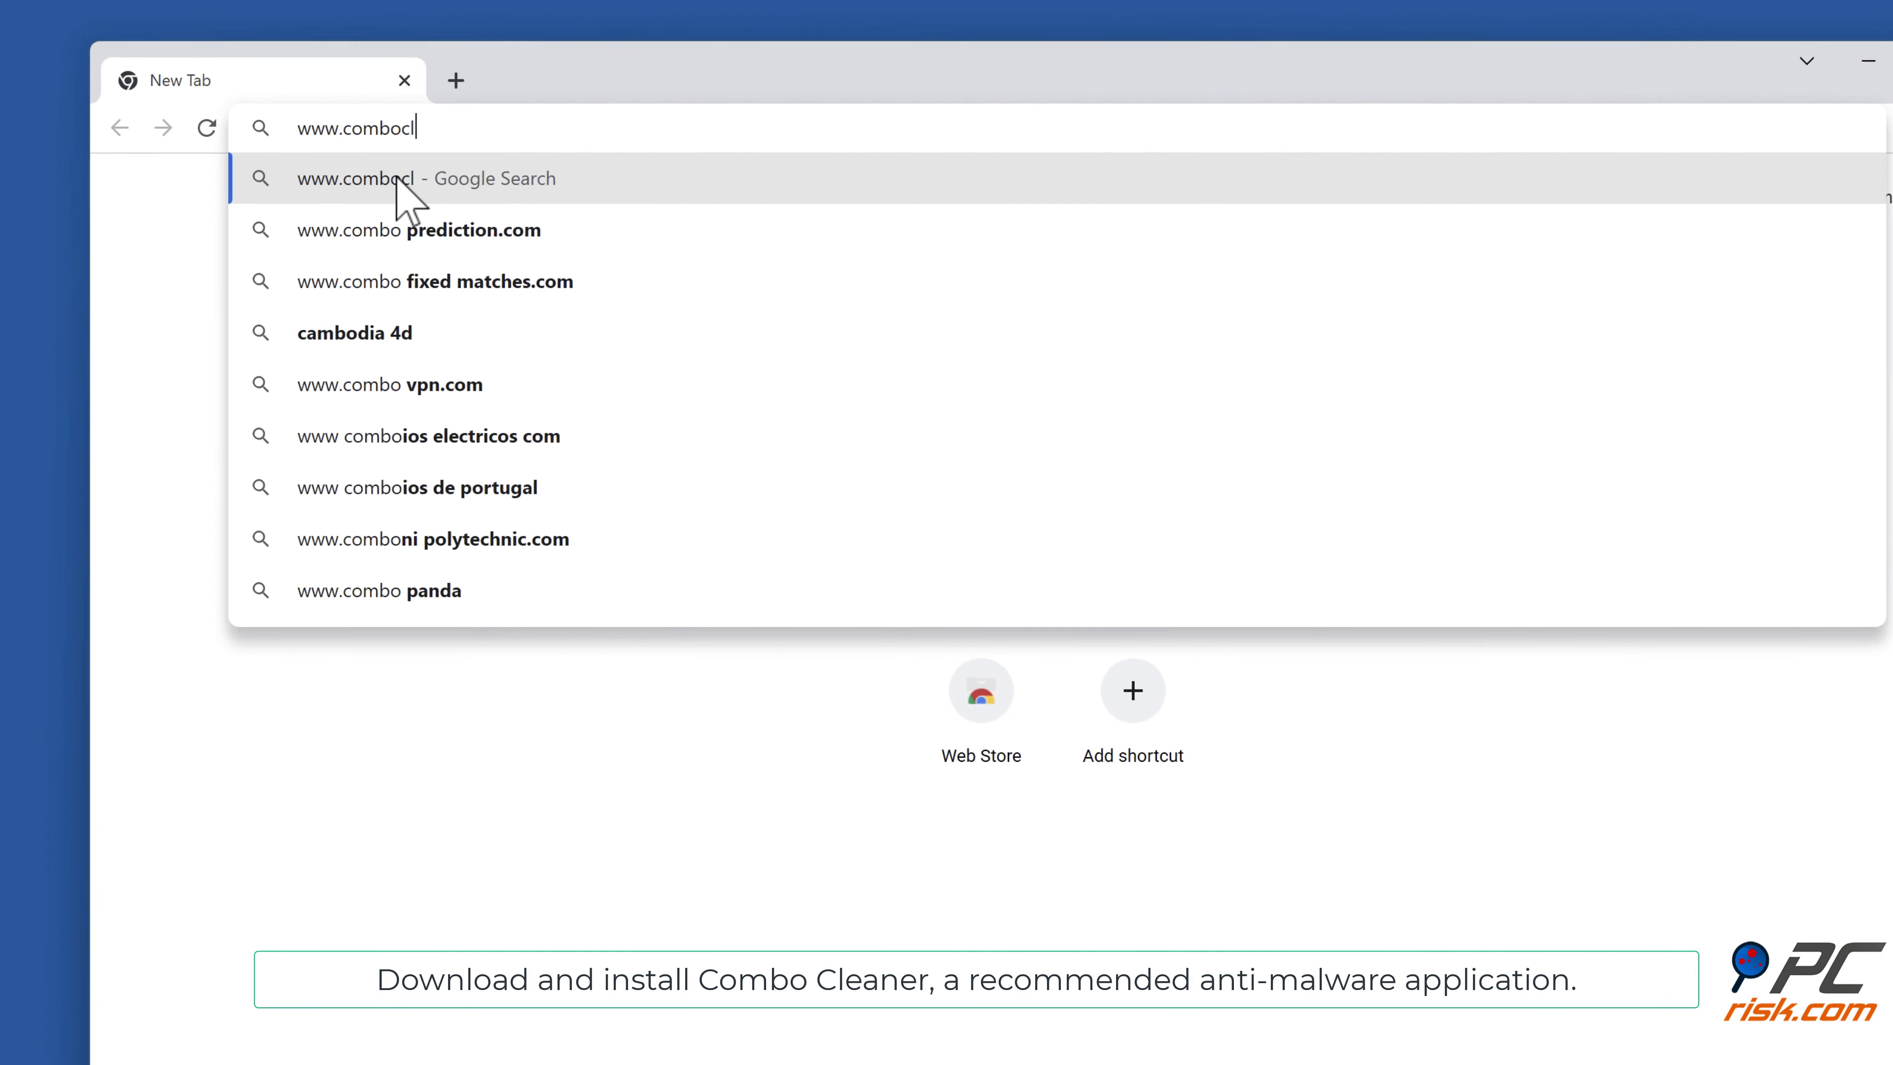
{"action": "type", "text": "eaner.com"}
{"action": "key", "text": "Return"}
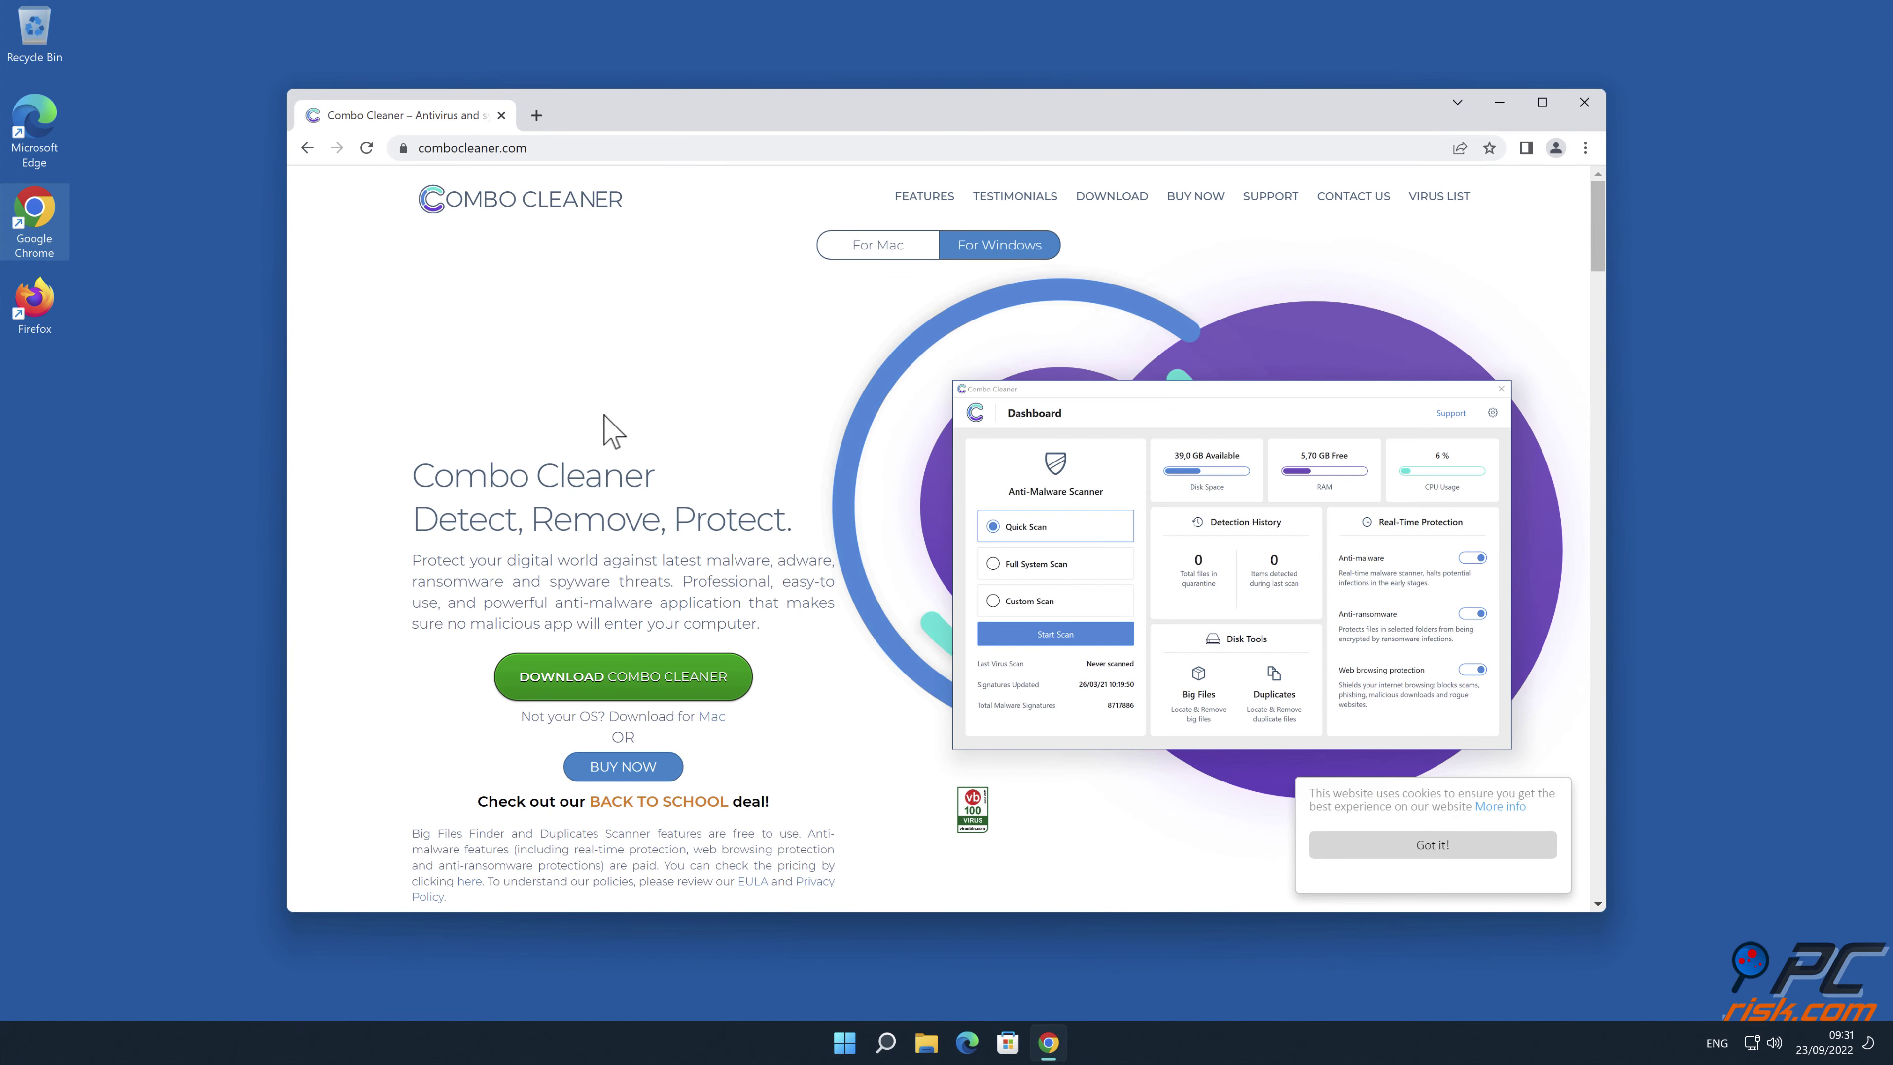
{"action": "left_click", "coordinate": [720, 680]}
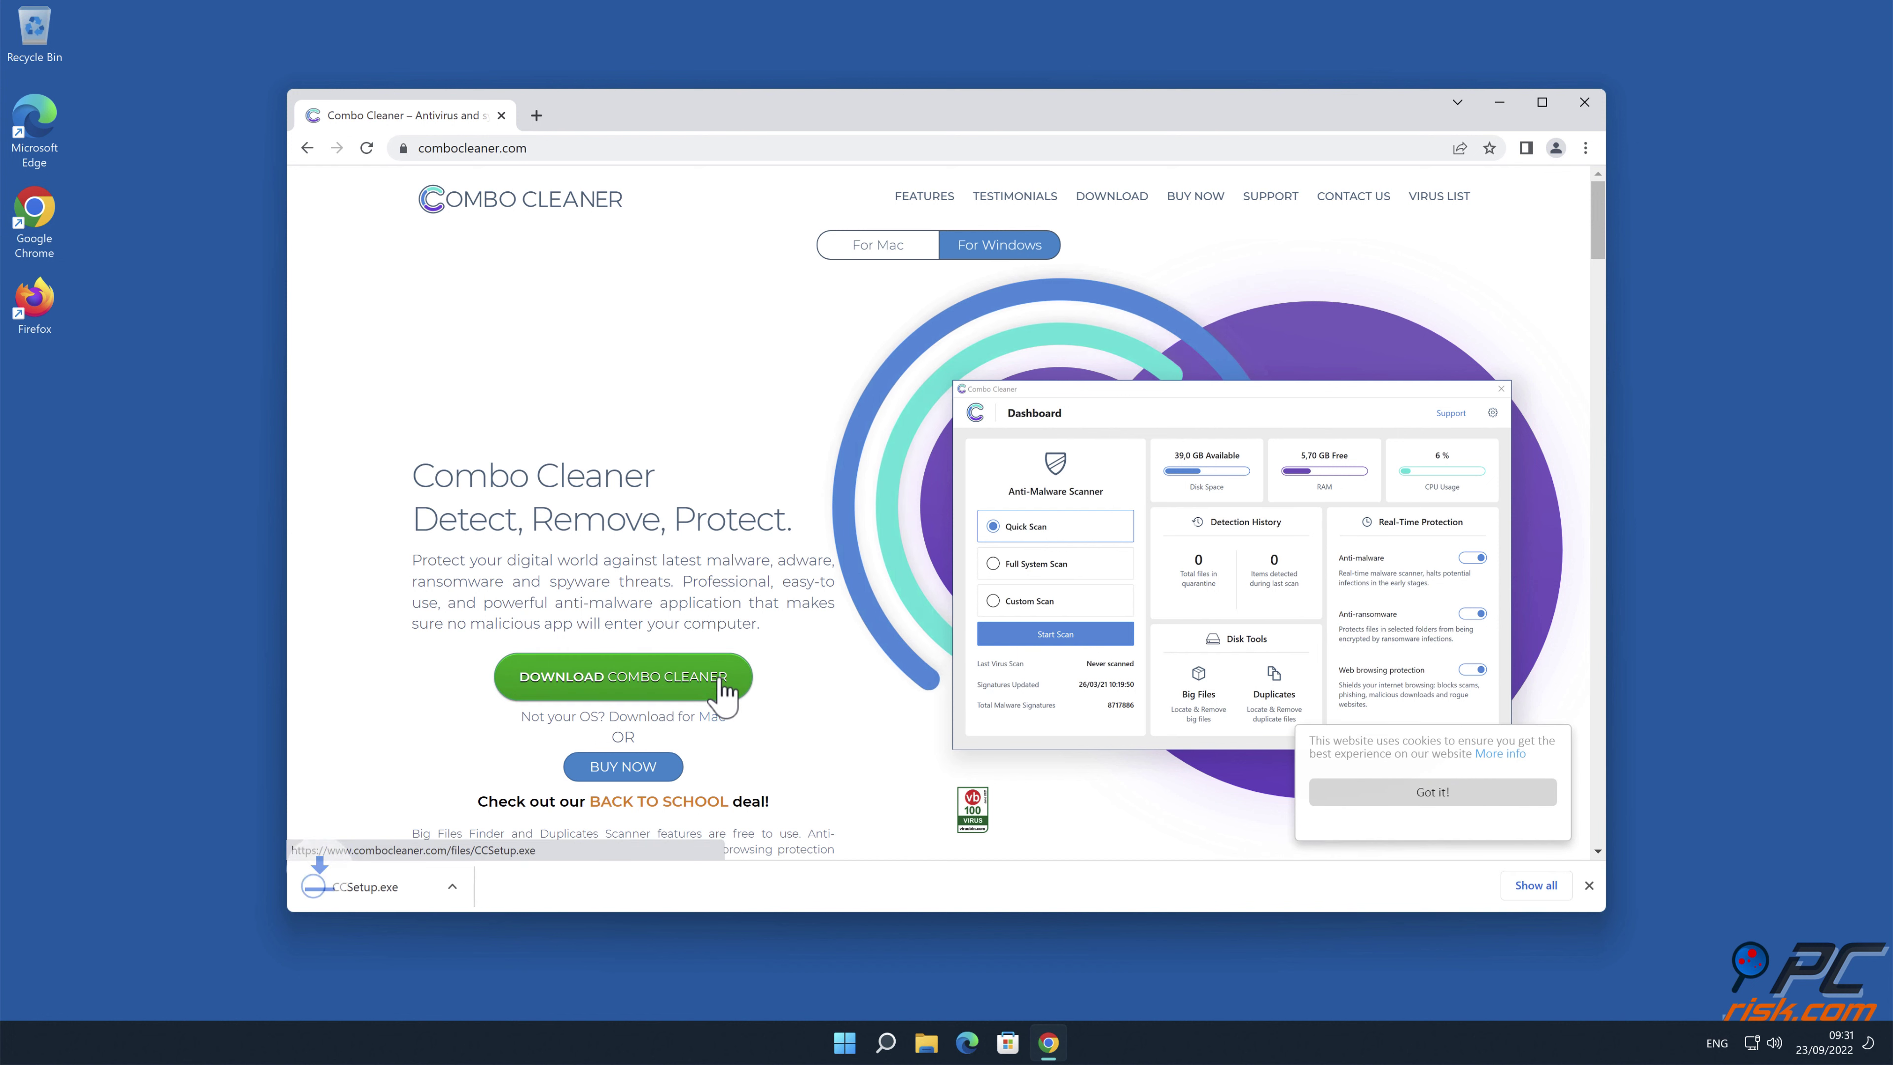
{"action": "left_click", "coordinate": [451, 889]}
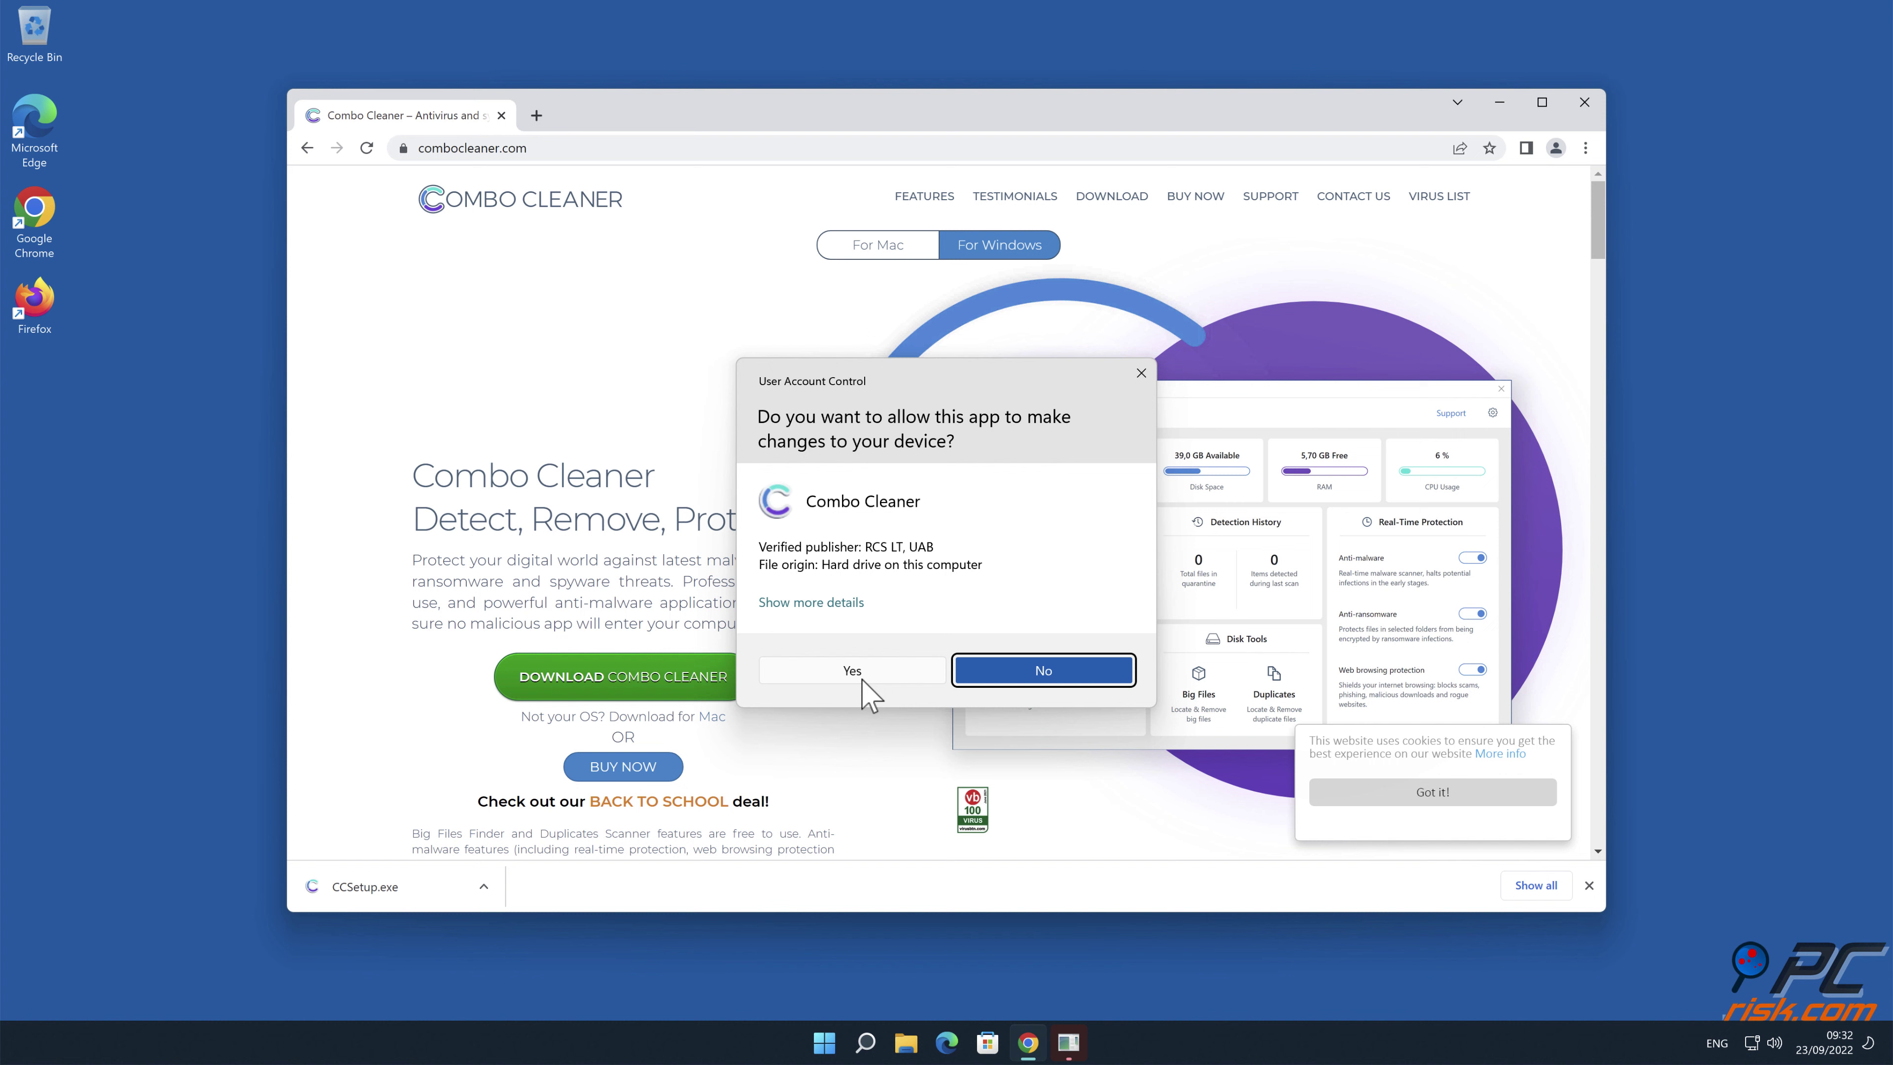
Step: Approve the installer and install Combo Cleaner to C:\Program Files (x86)\Combo Cleaner\, launching it on finish
{"action": "left_click", "coordinate": [862, 677]}
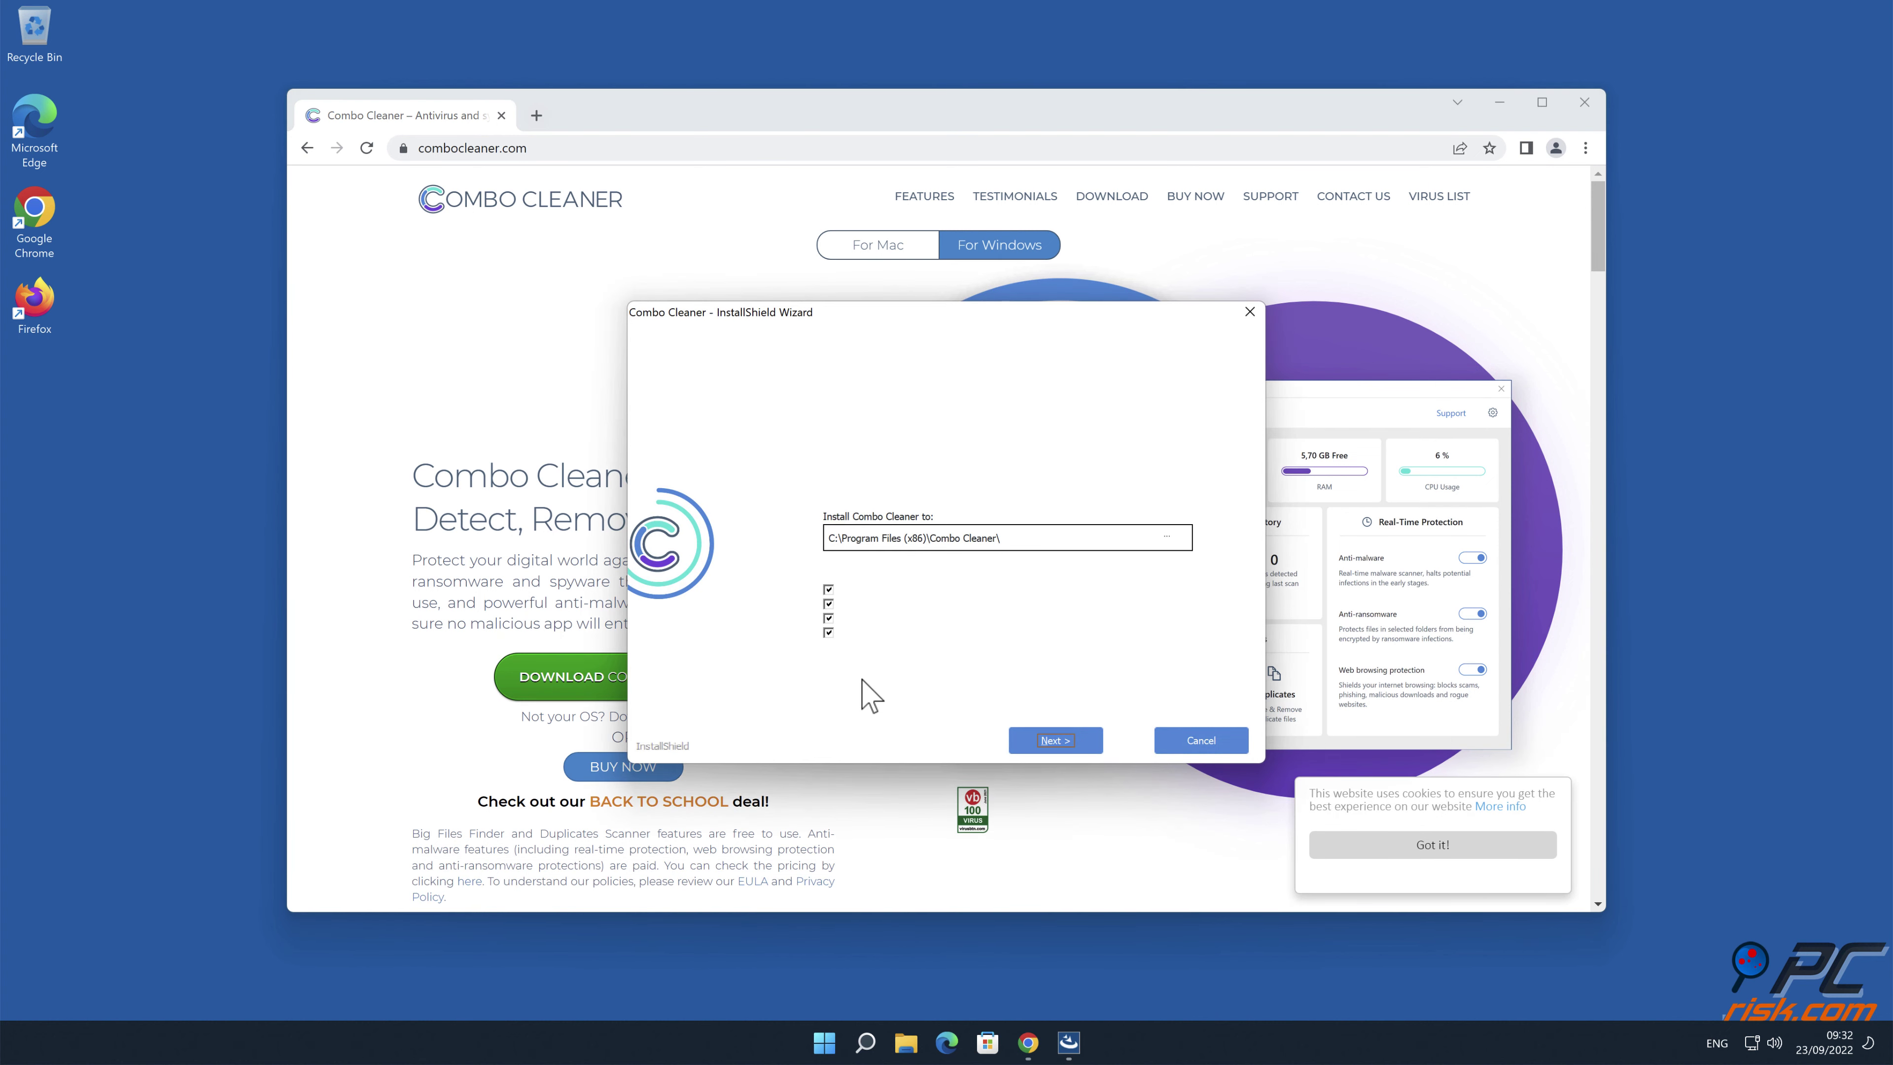
{"action": "left_click", "coordinate": [1067, 742]}
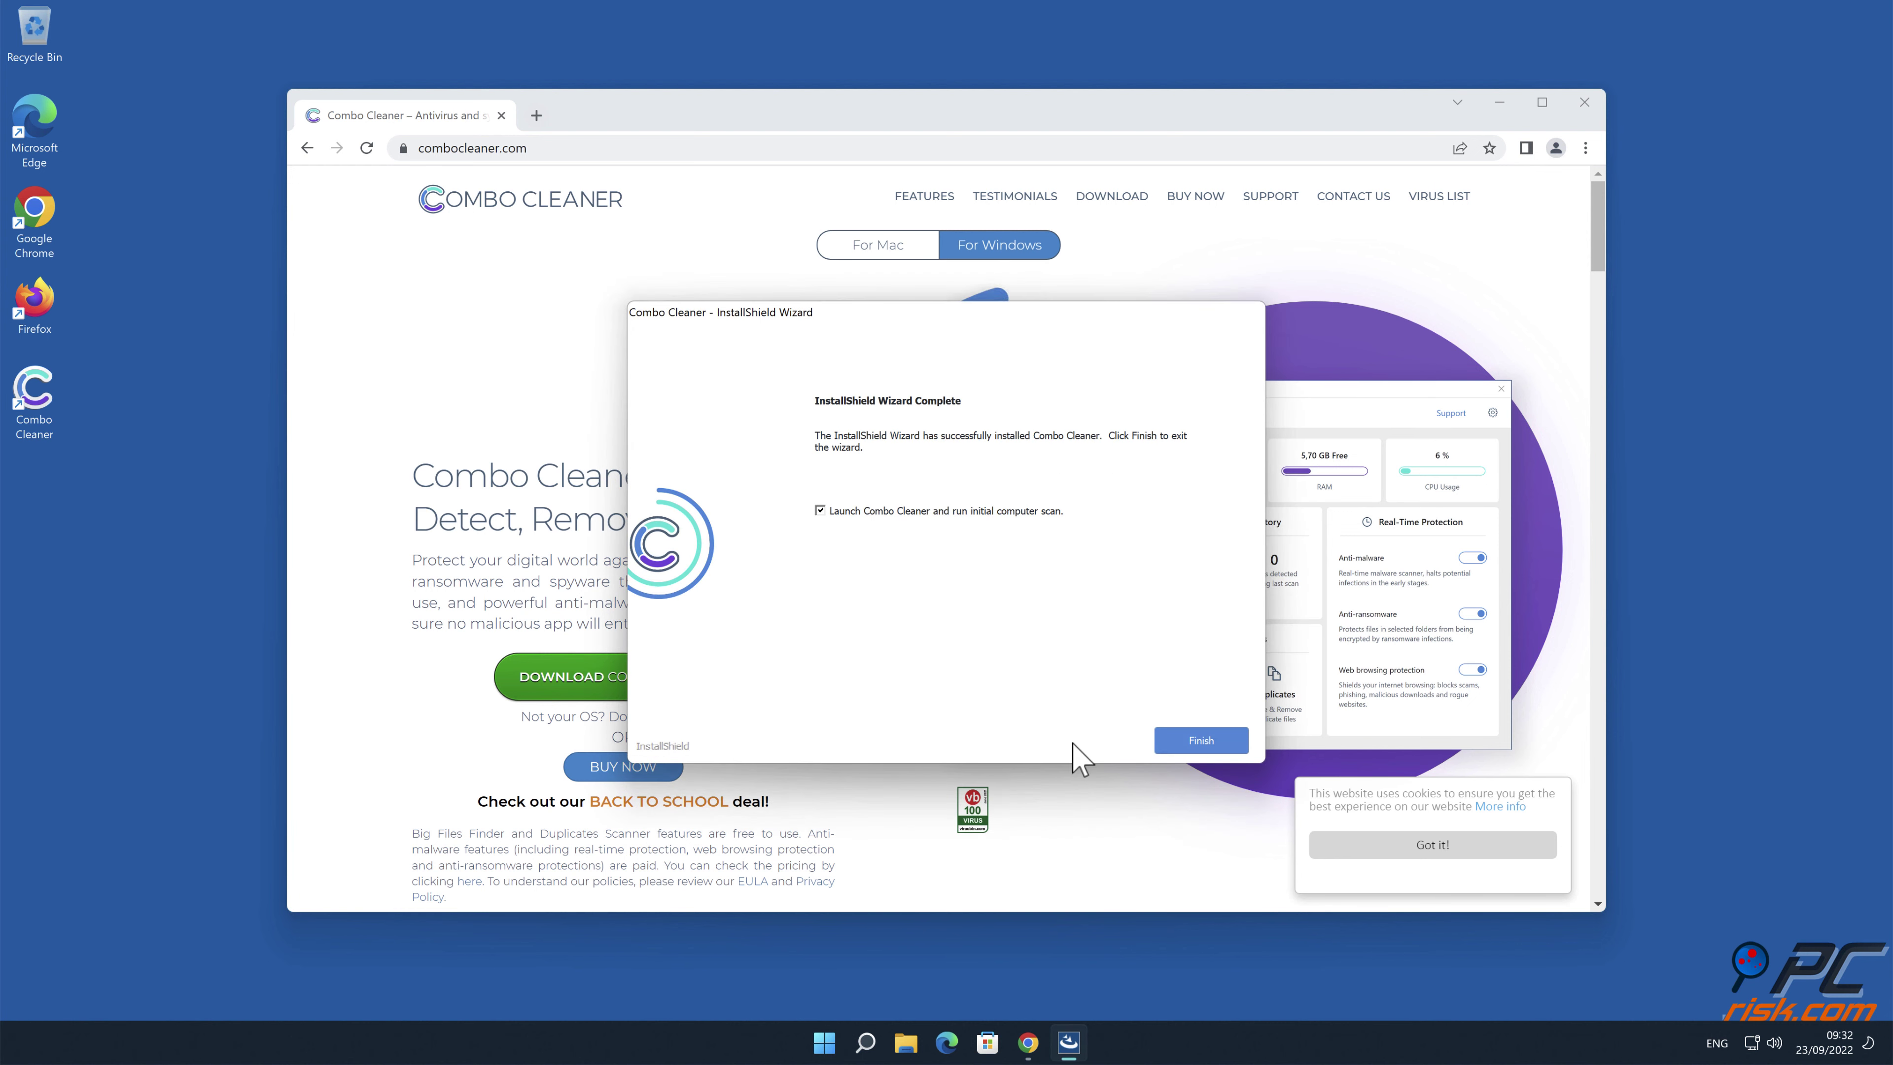
{"action": "left_click", "coordinate": [1207, 740]}
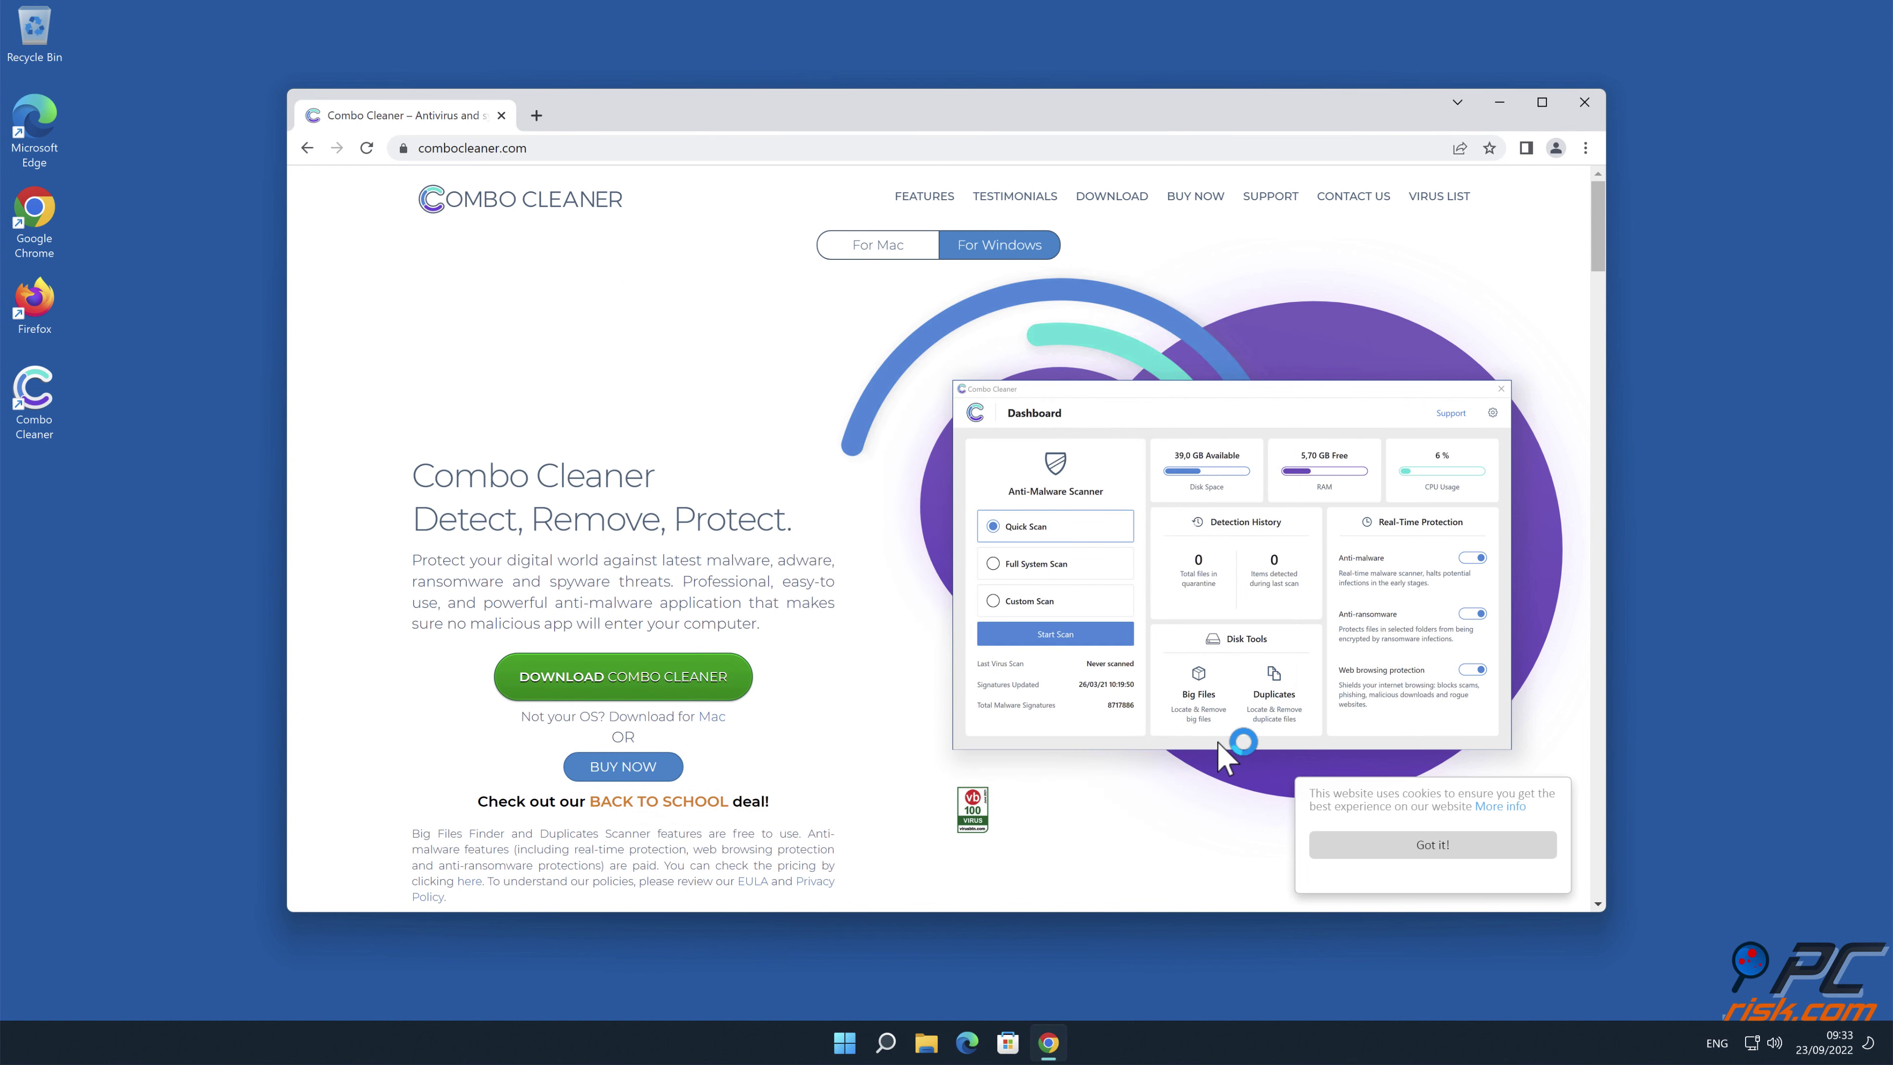
Step: Close Chrome, activate the Combo Cleaner licence, and quarantine the trcklinkwinkwink.xyz Ads threat
{"action": "left_click", "coordinate": [1583, 103]}
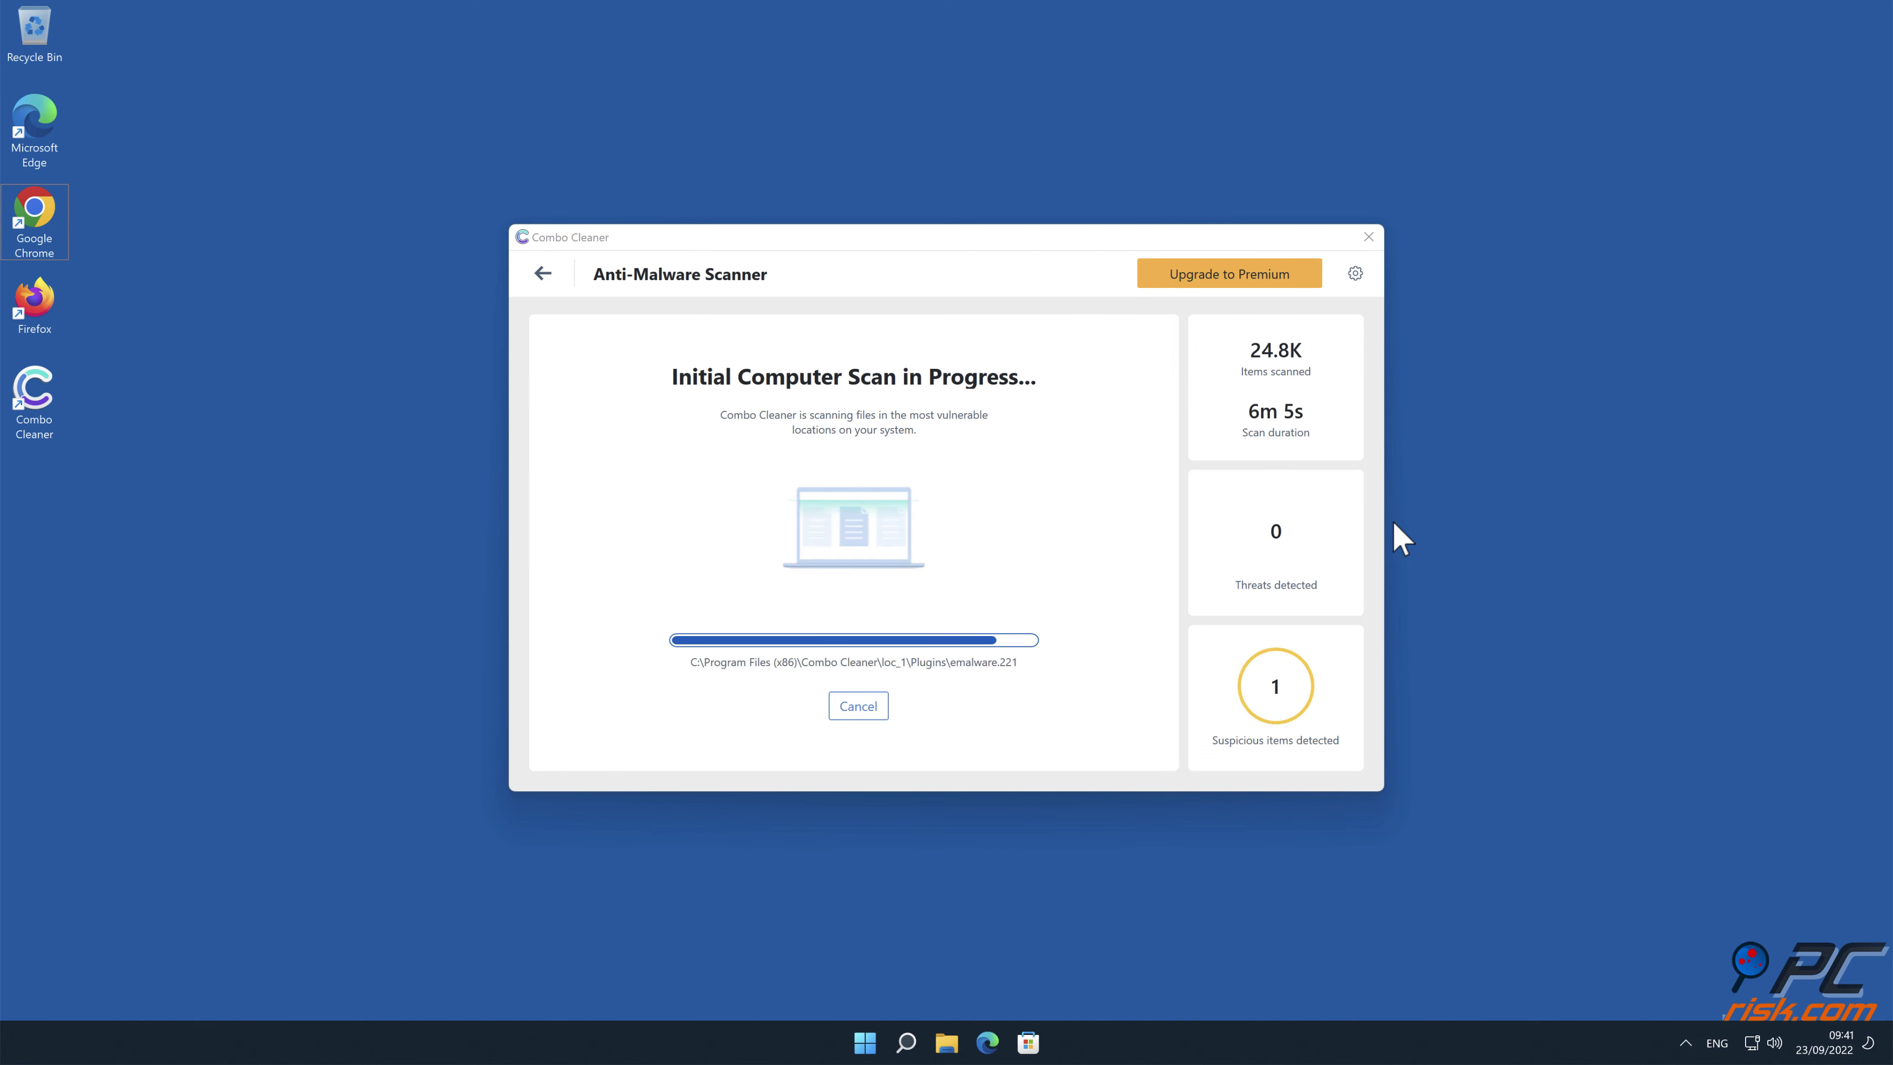
{"action": "left_click", "coordinate": [1346, 747]}
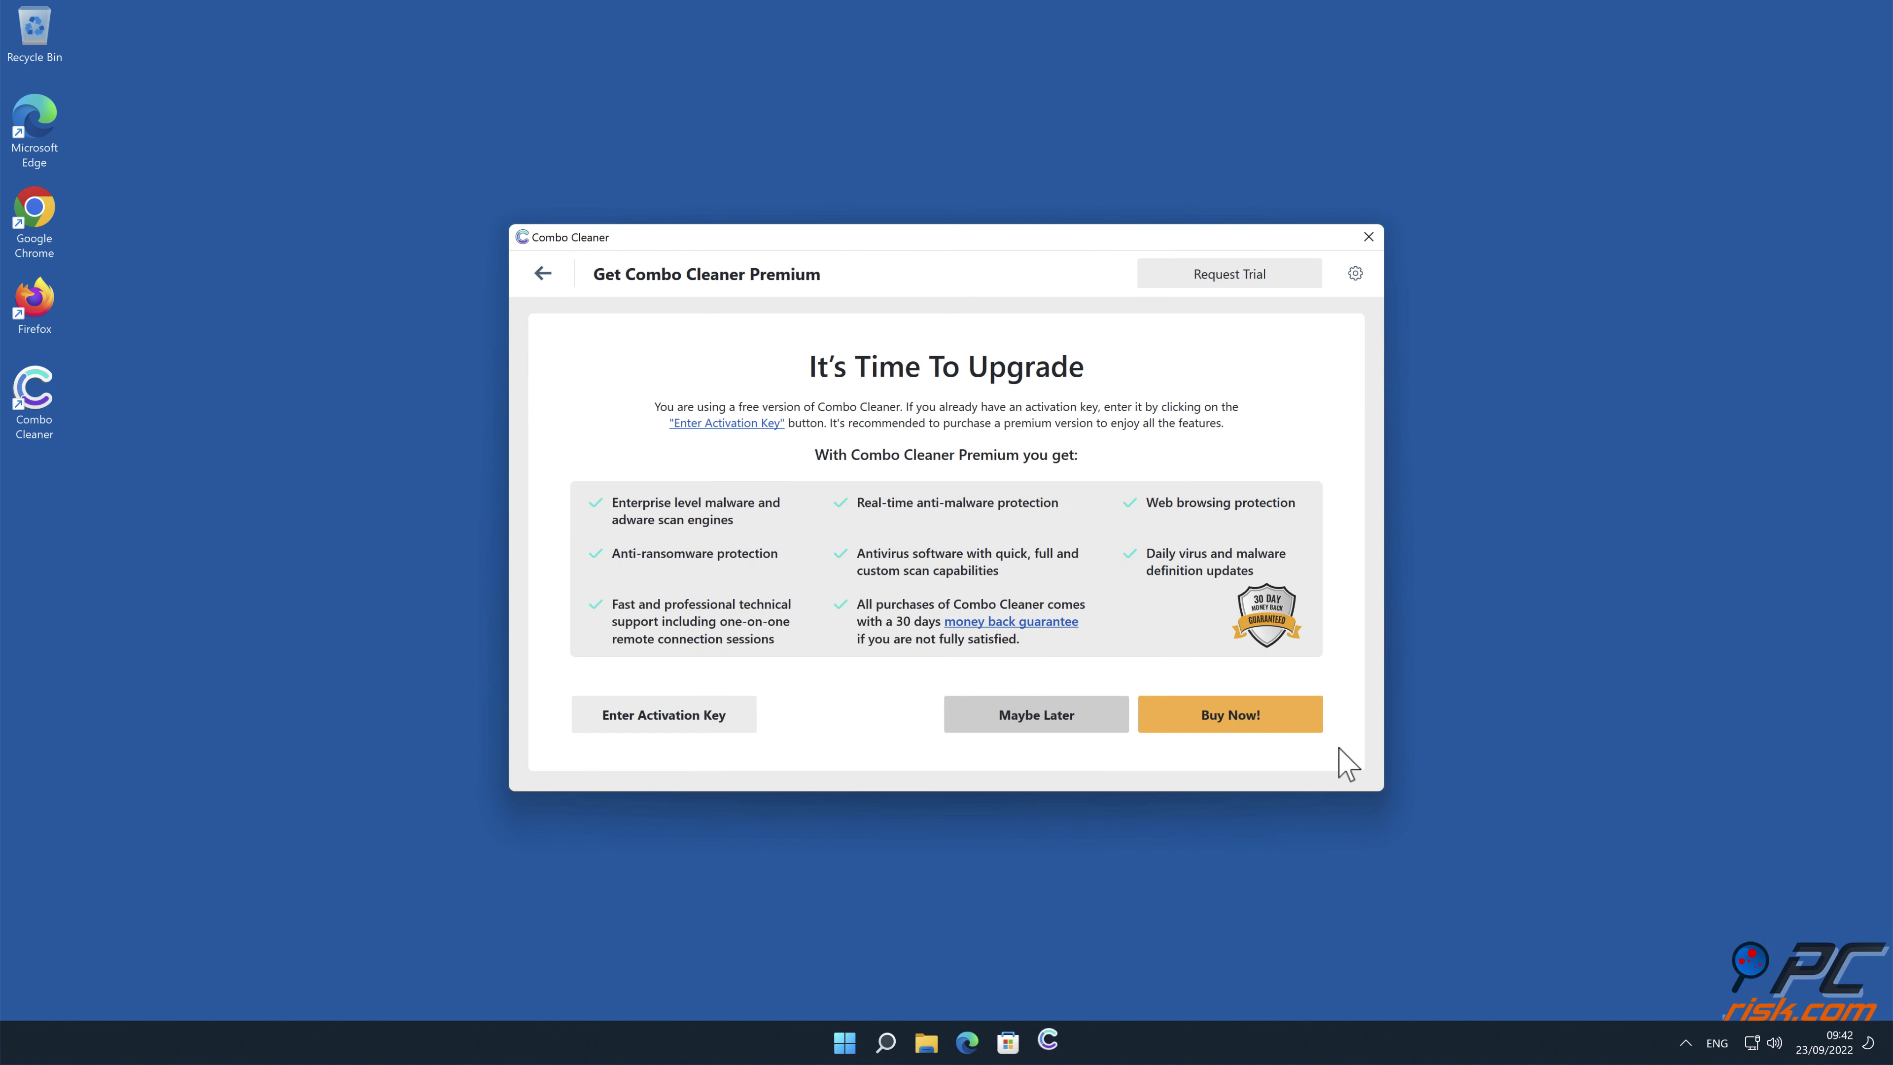
{"action": "left_click", "coordinate": [730, 716]}
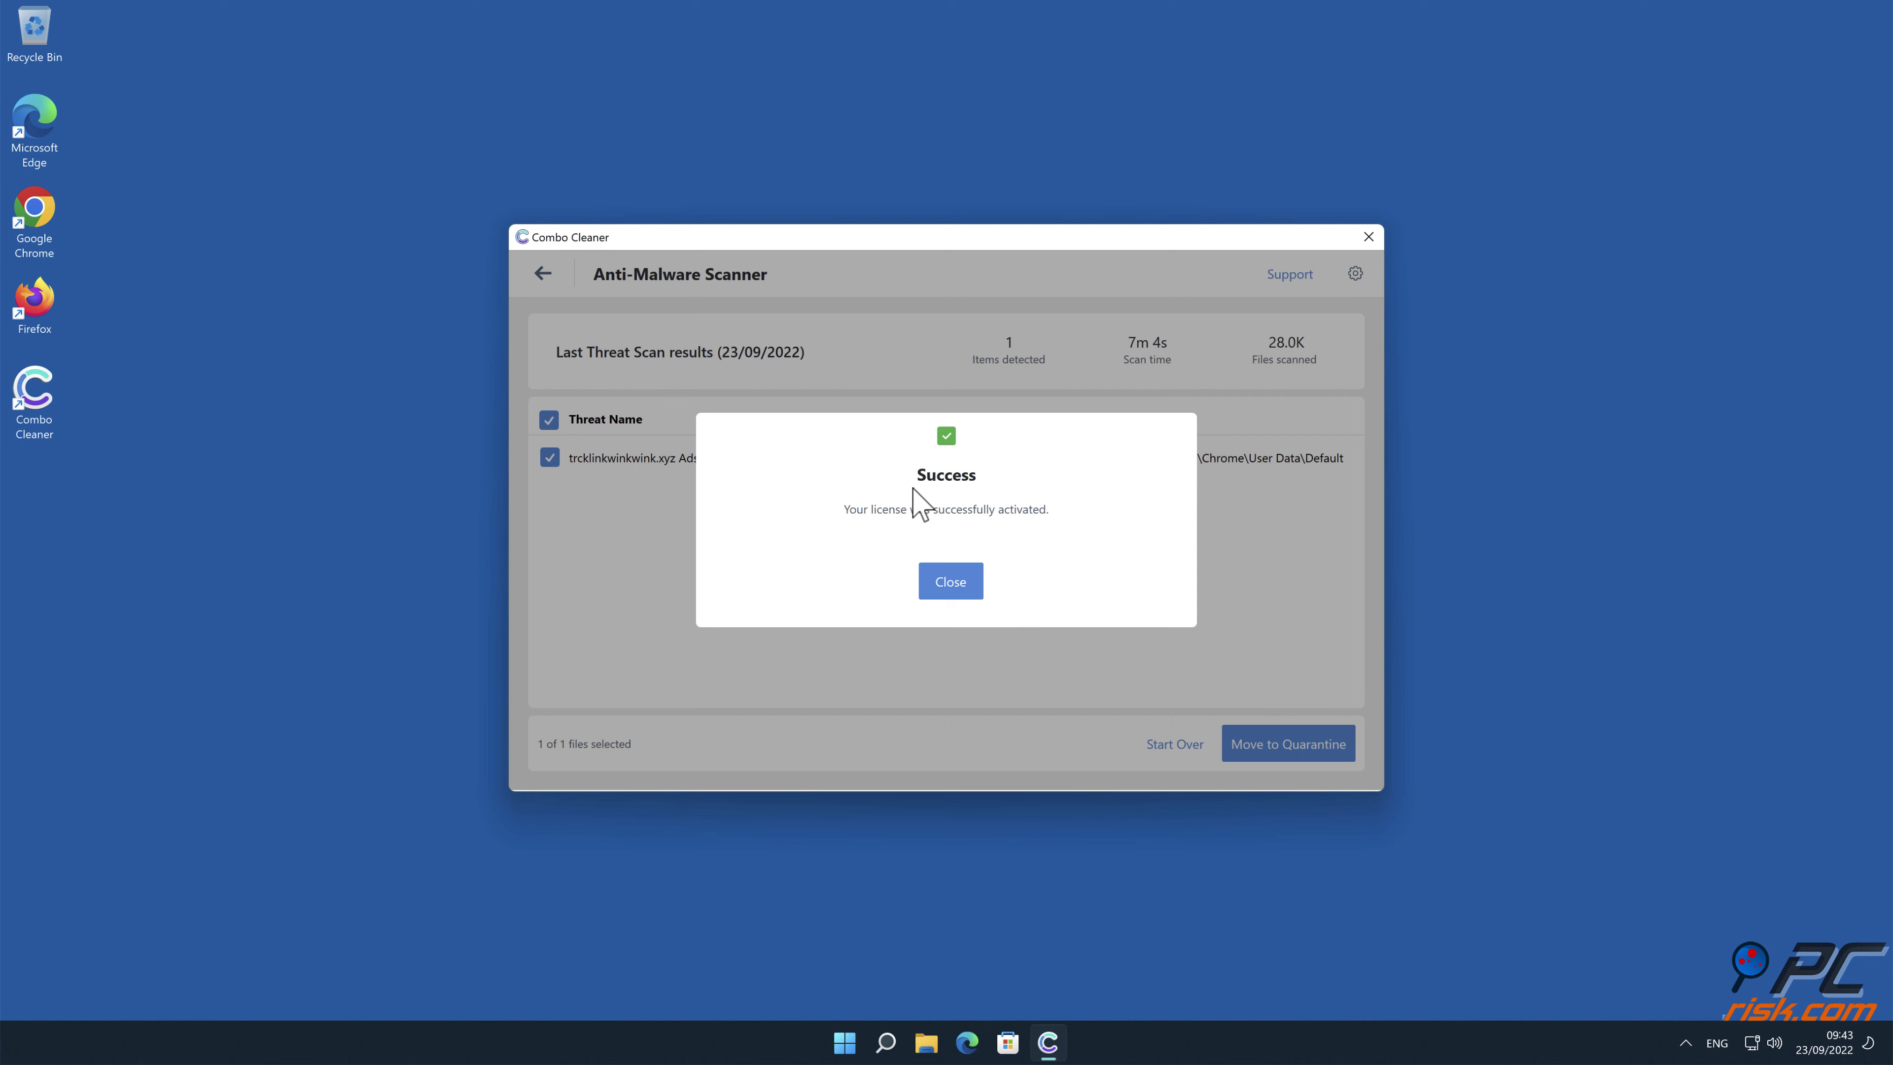
{"action": "left_click", "coordinate": [953, 583]}
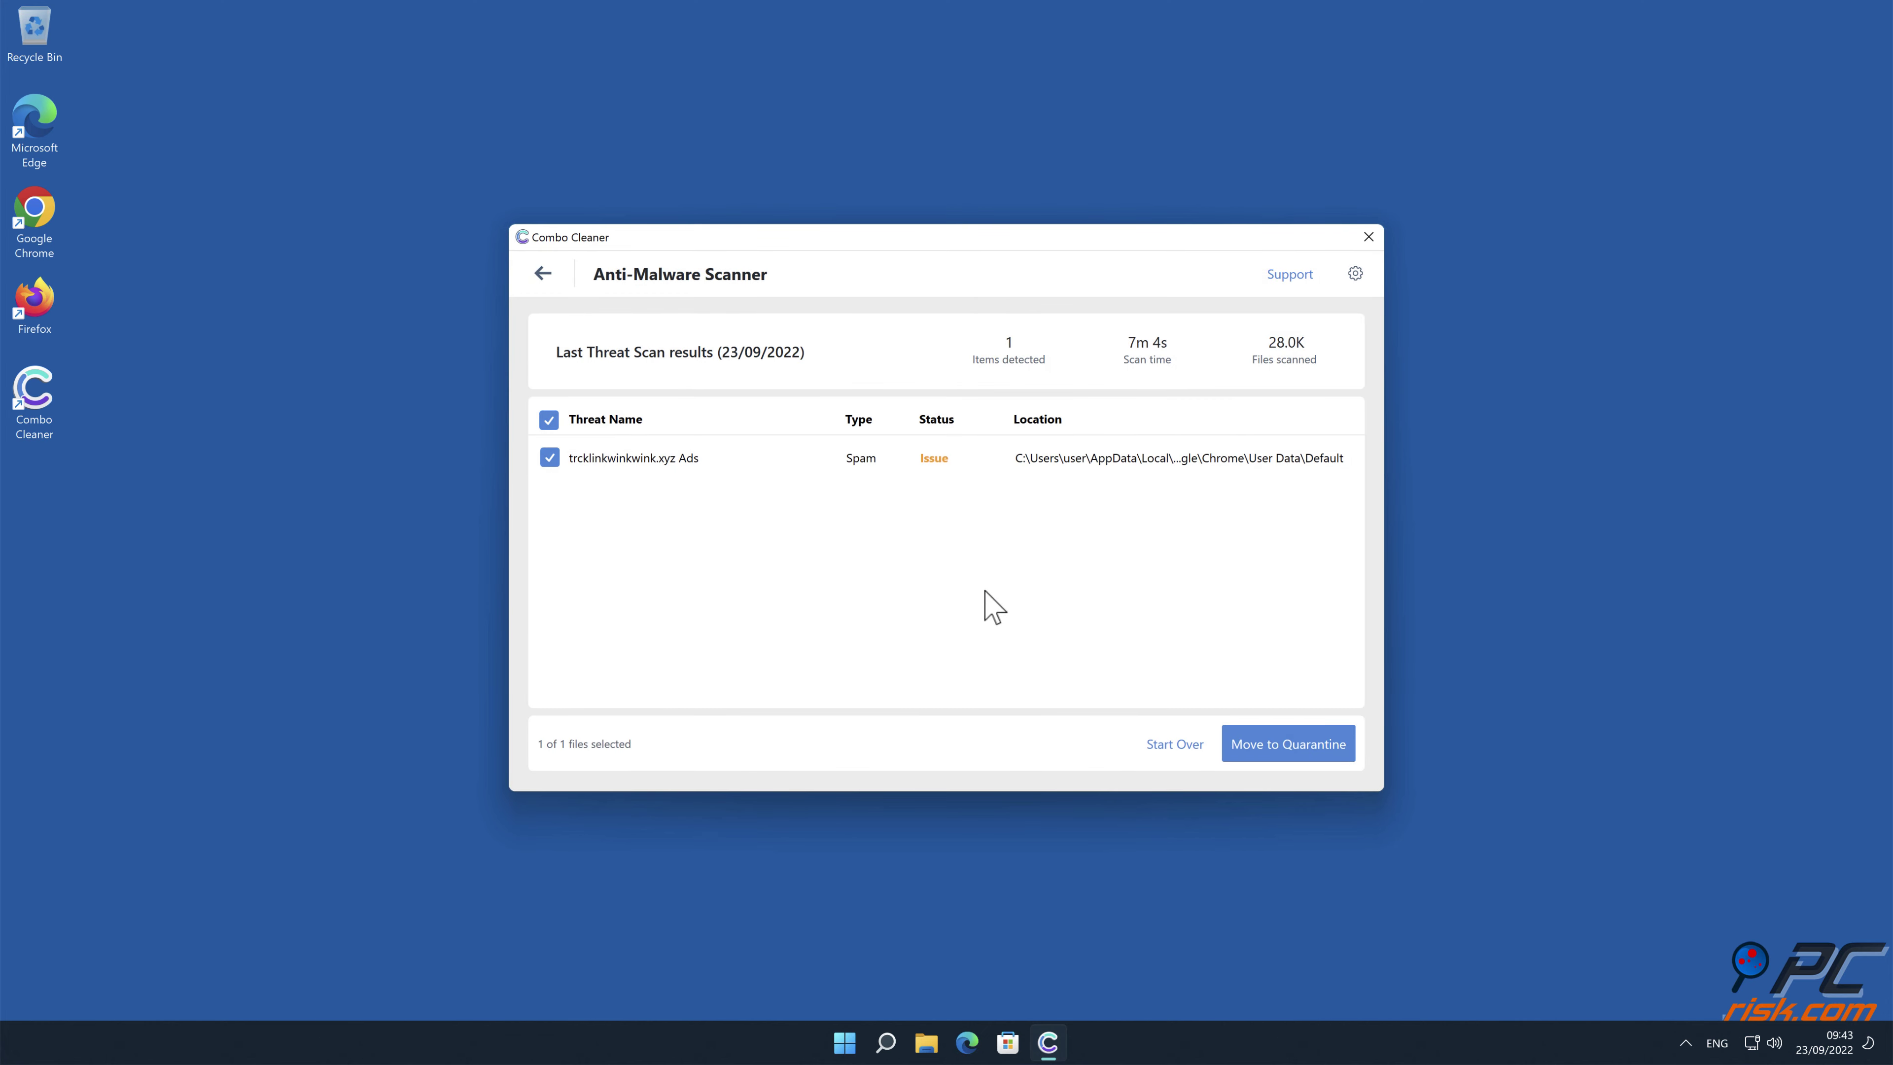
{"action": "left_click", "coordinate": [1341, 749]}
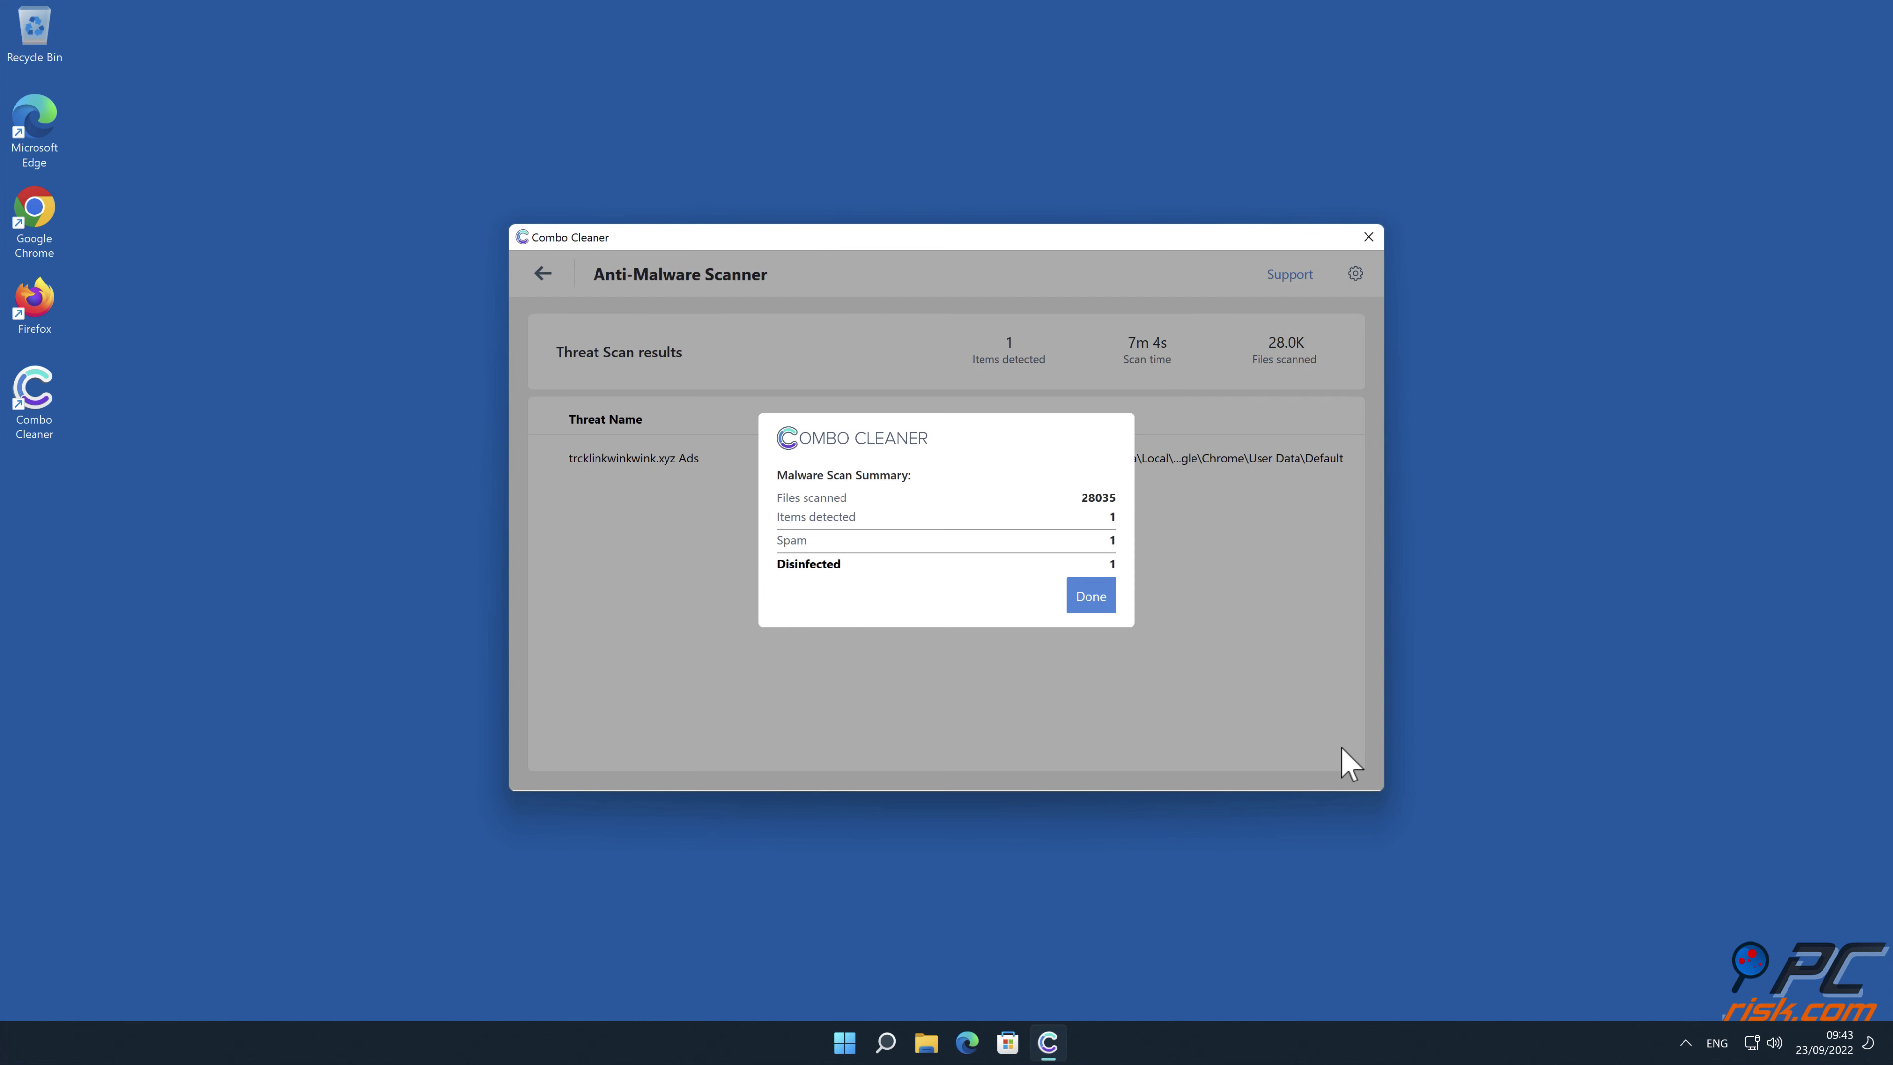
{"action": "left_click", "coordinate": [1102, 604]}
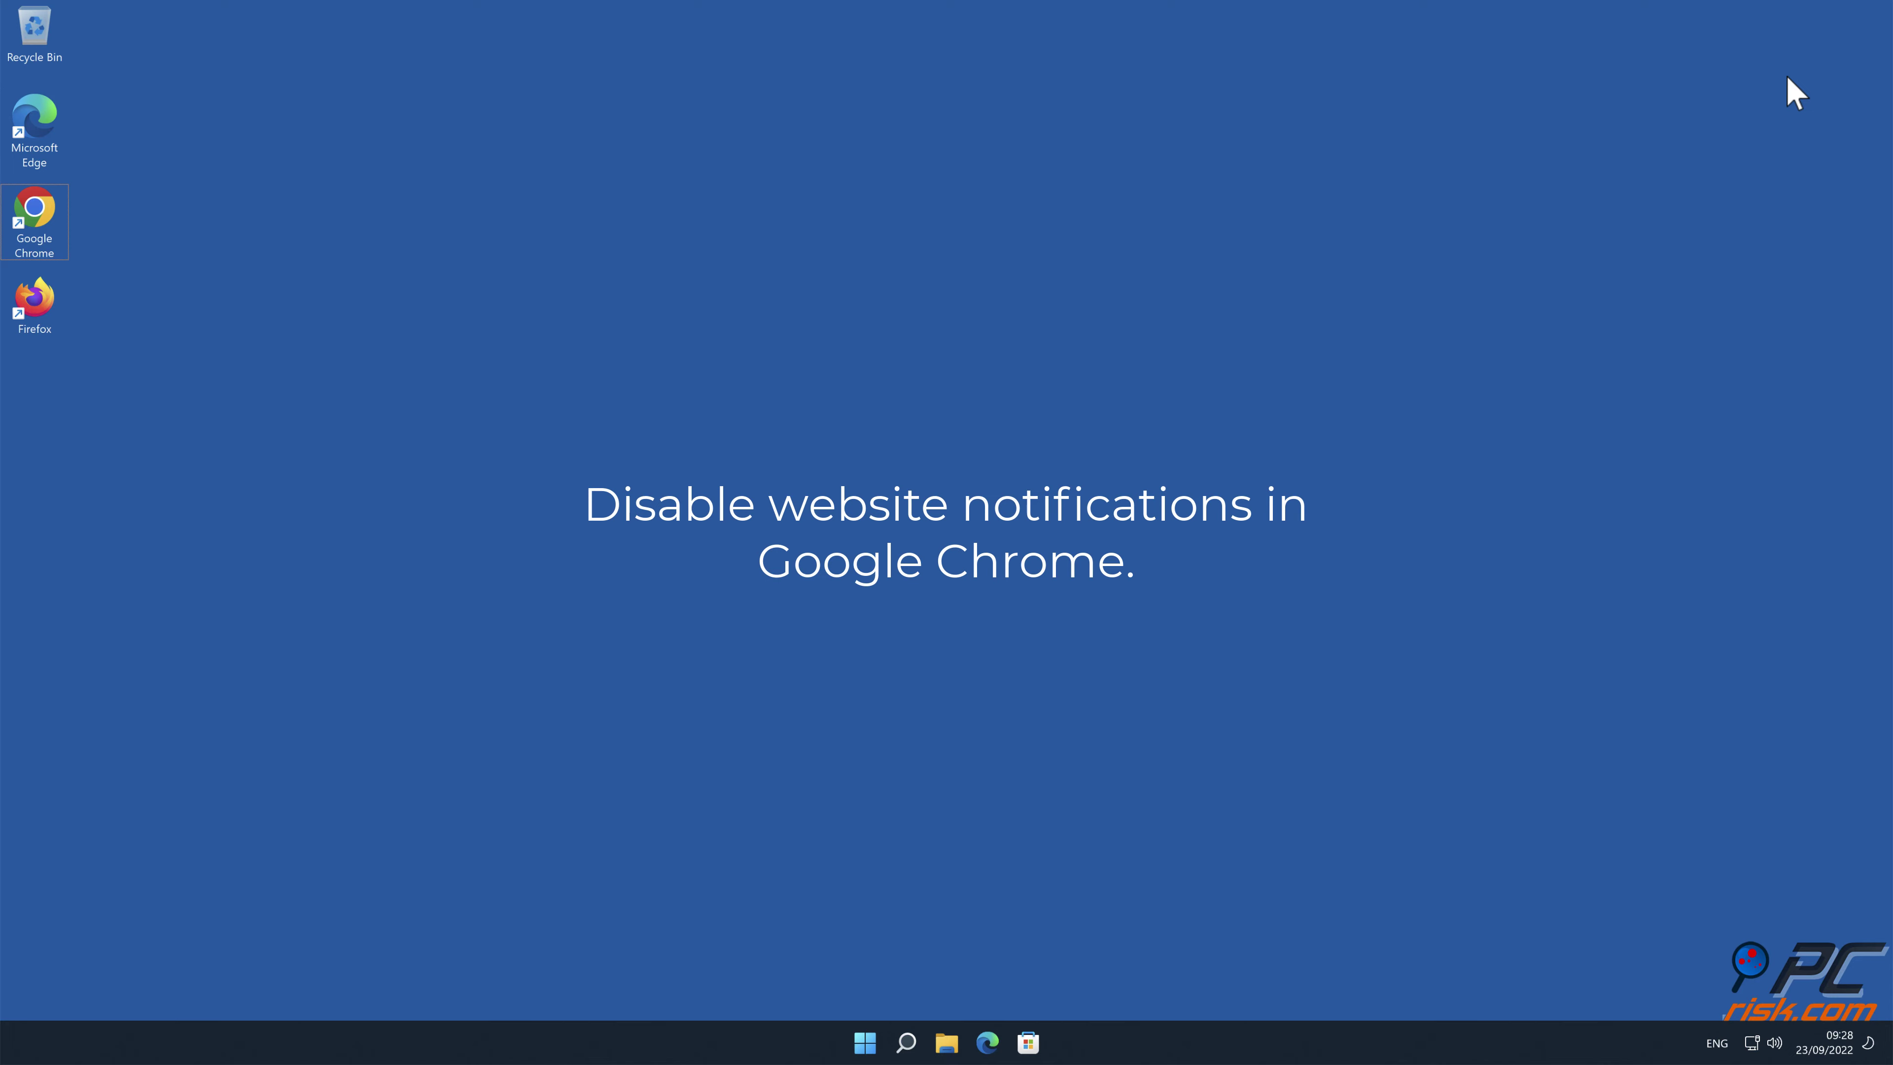
Step: Launch Chrome and open Settings > Privacy and security > Site Settings
{"action": "double_click", "coordinate": [59, 215]}
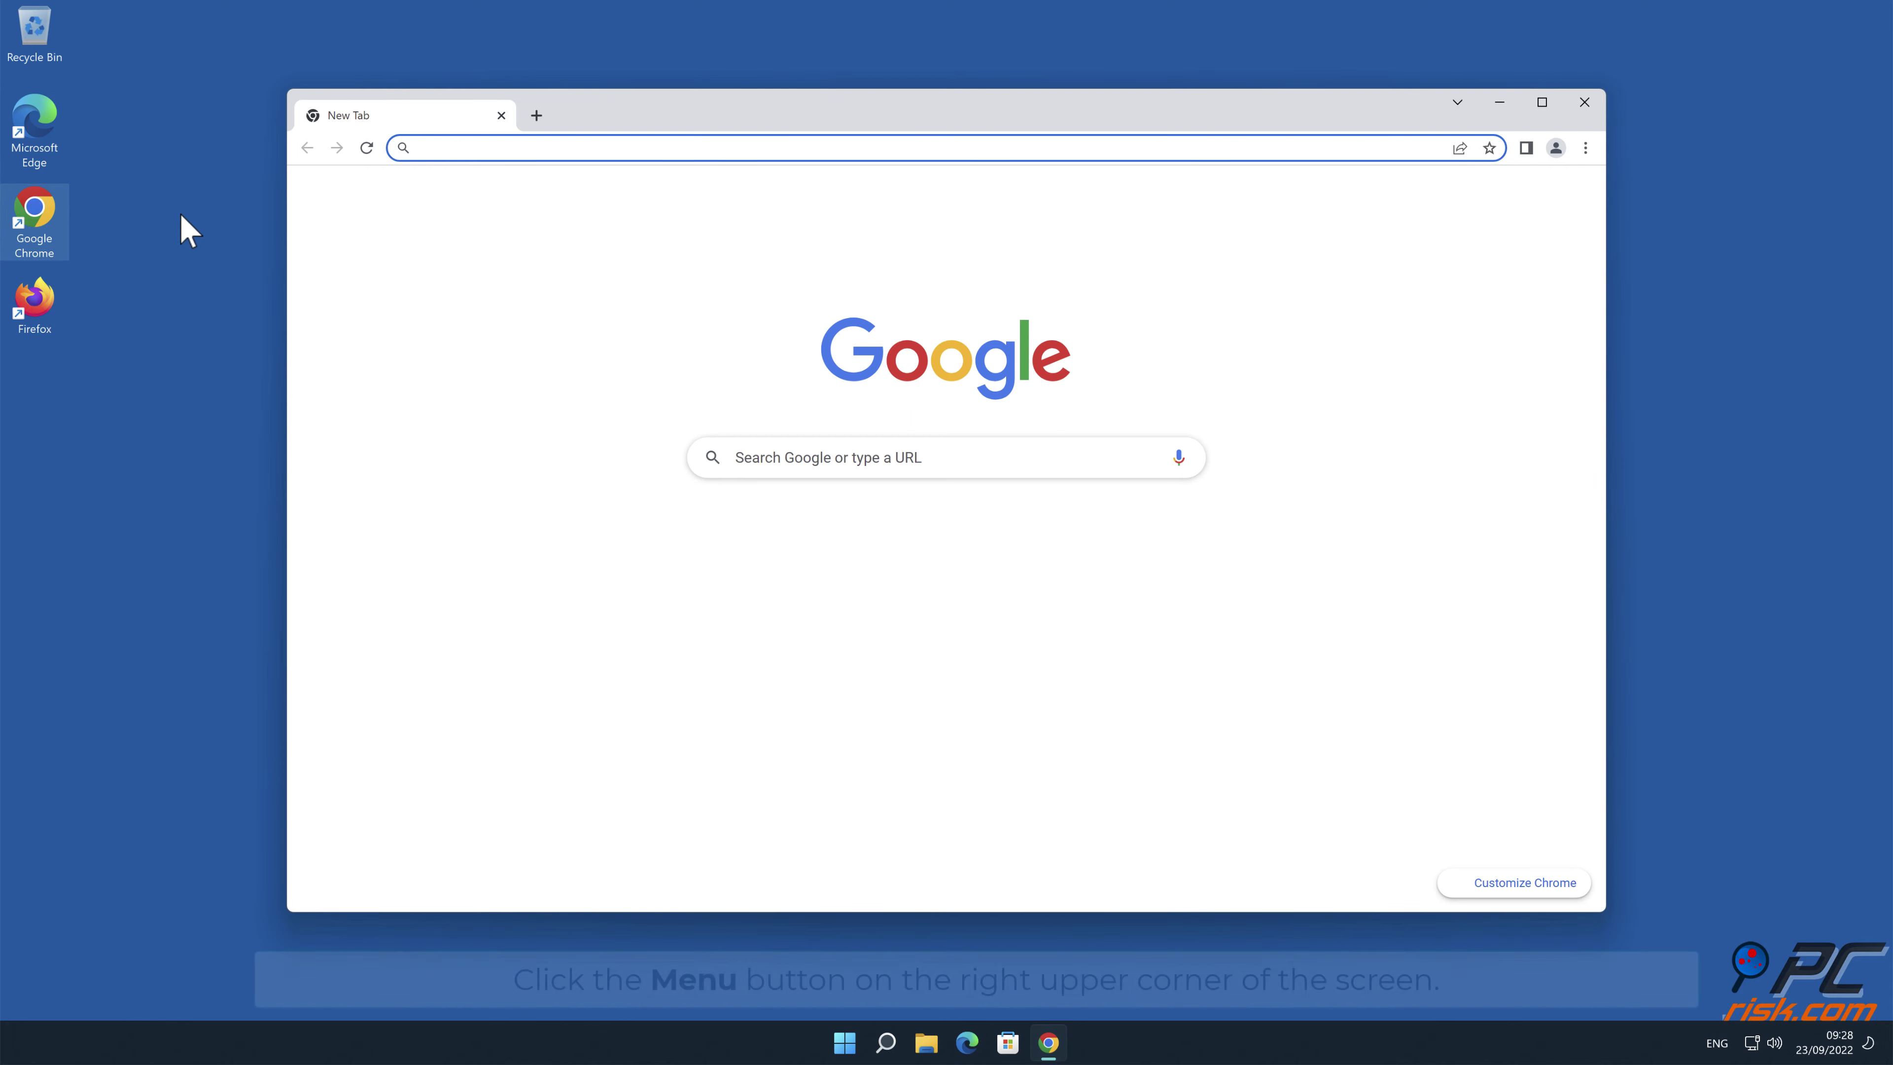
{"action": "left_click", "coordinate": [1794, 281]}
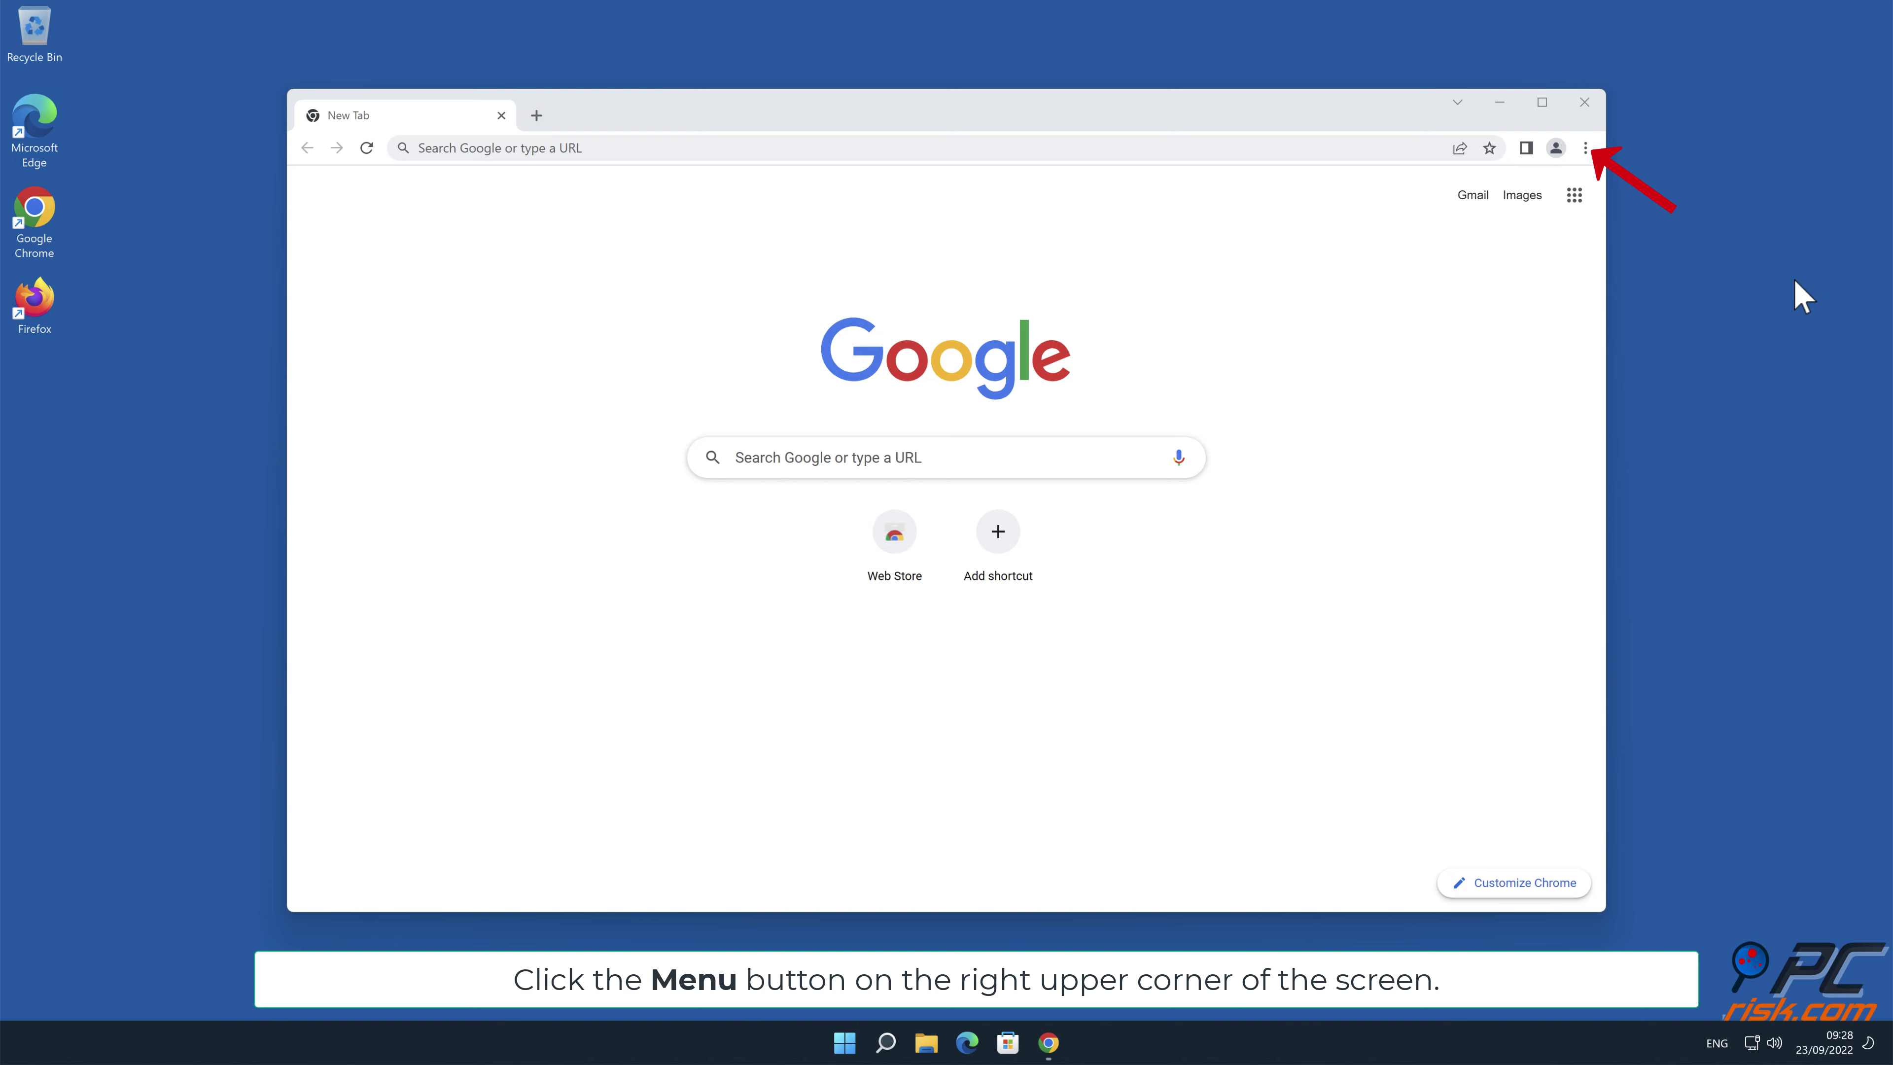
{"action": "left_click", "coordinate": [1586, 147]}
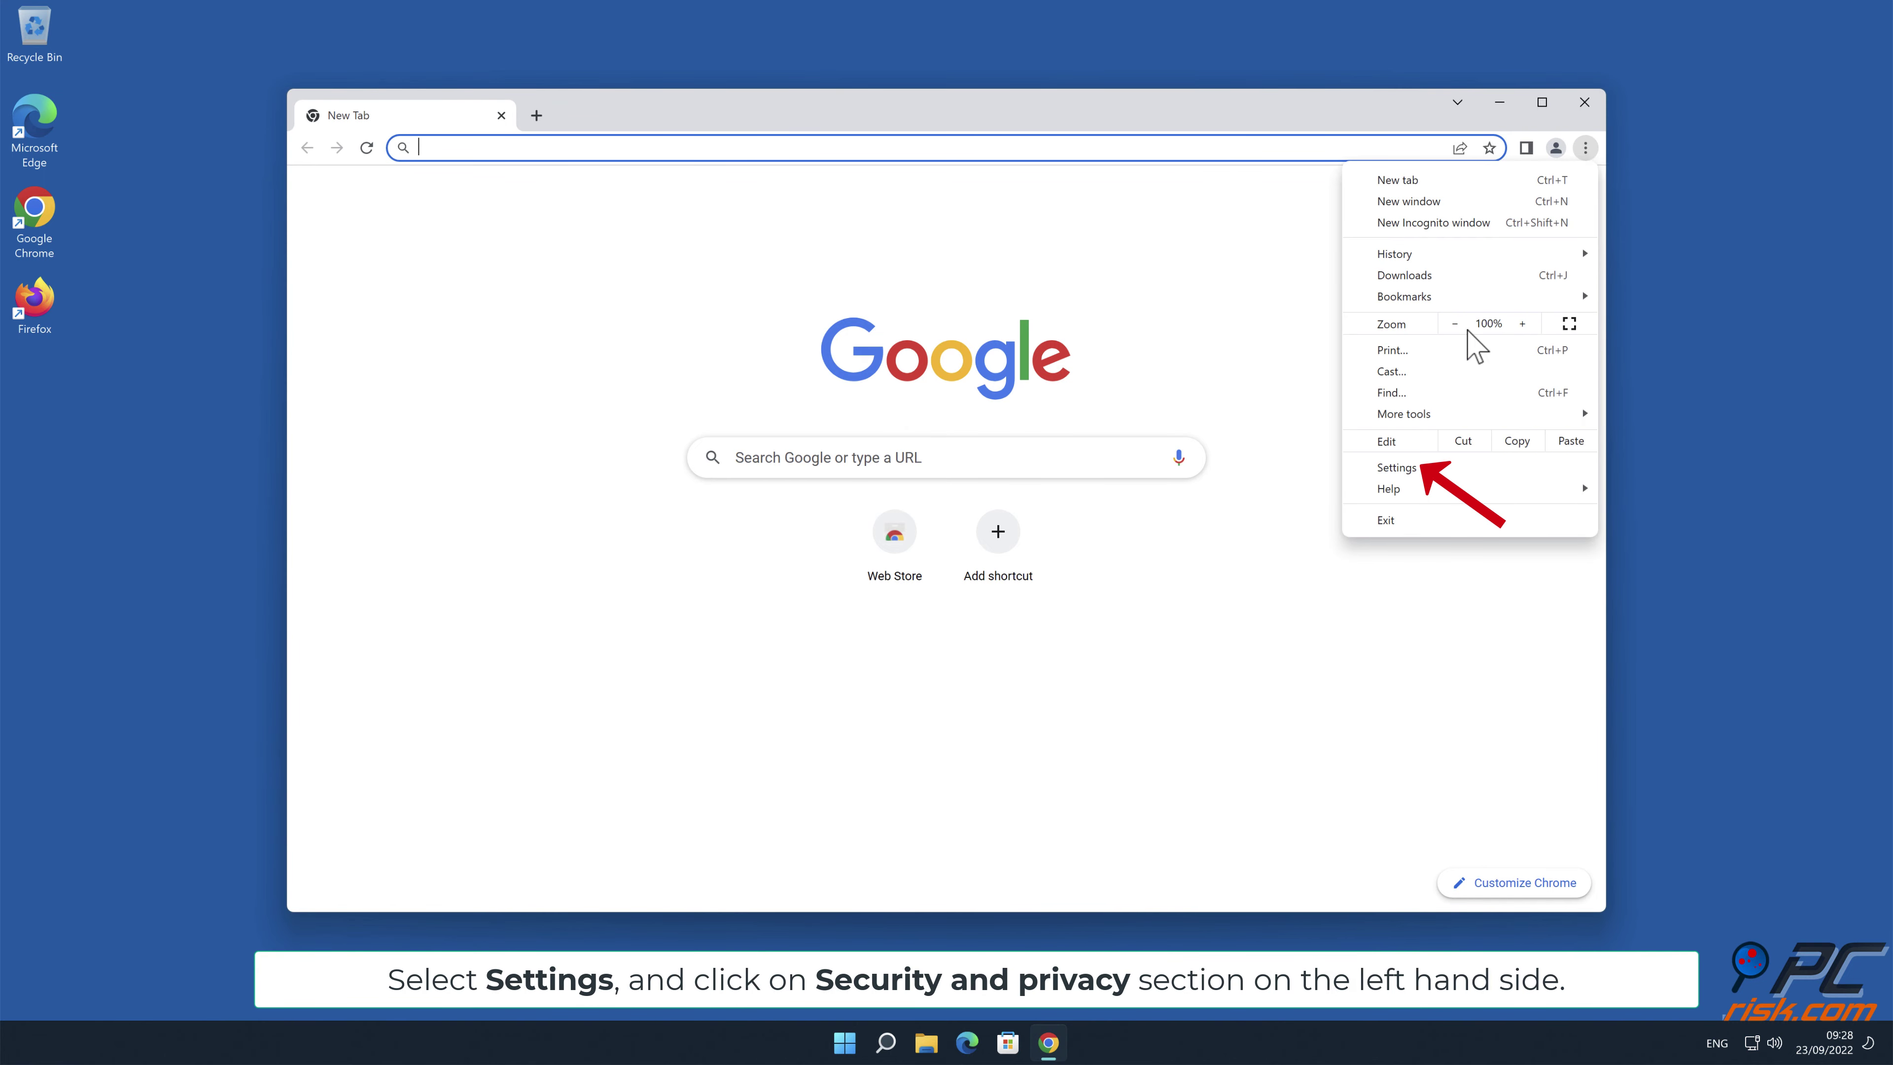
{"action": "left_click", "coordinate": [1419, 467]}
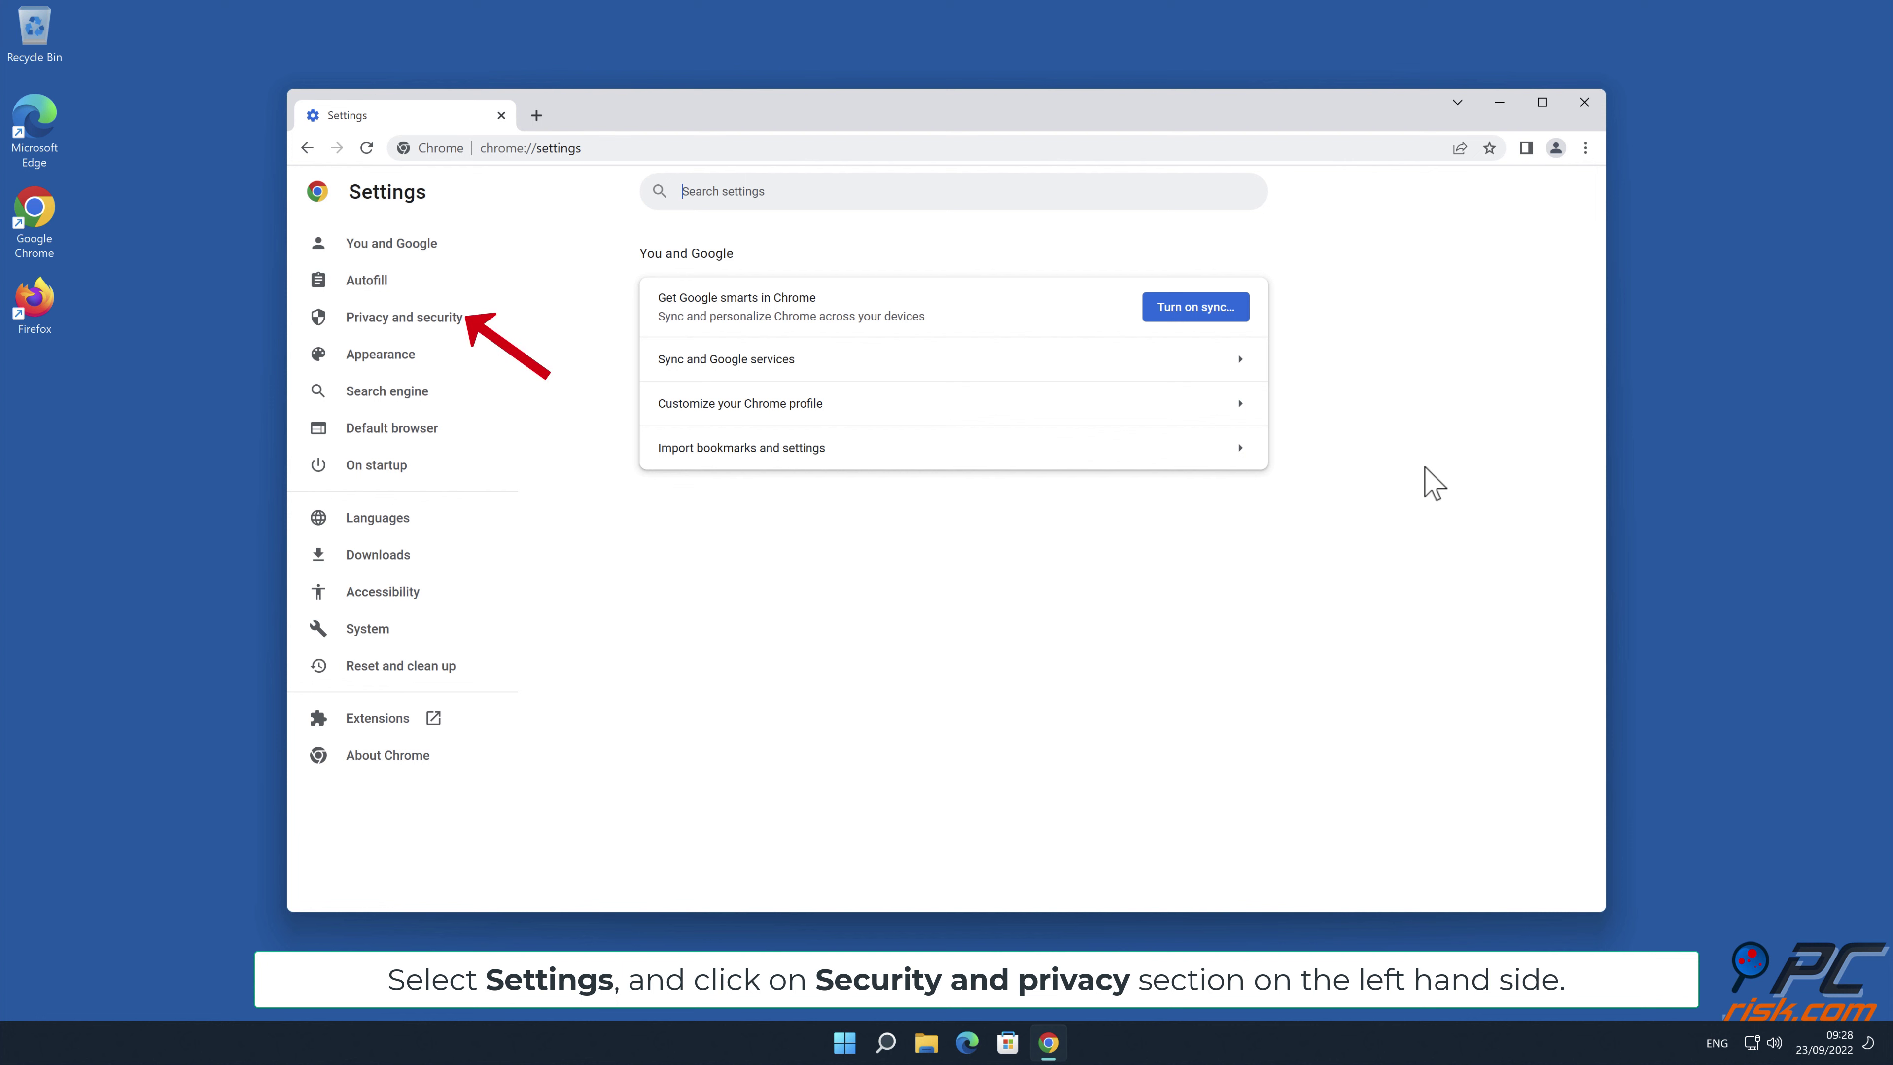
{"action": "left_click", "coordinate": [424, 321]}
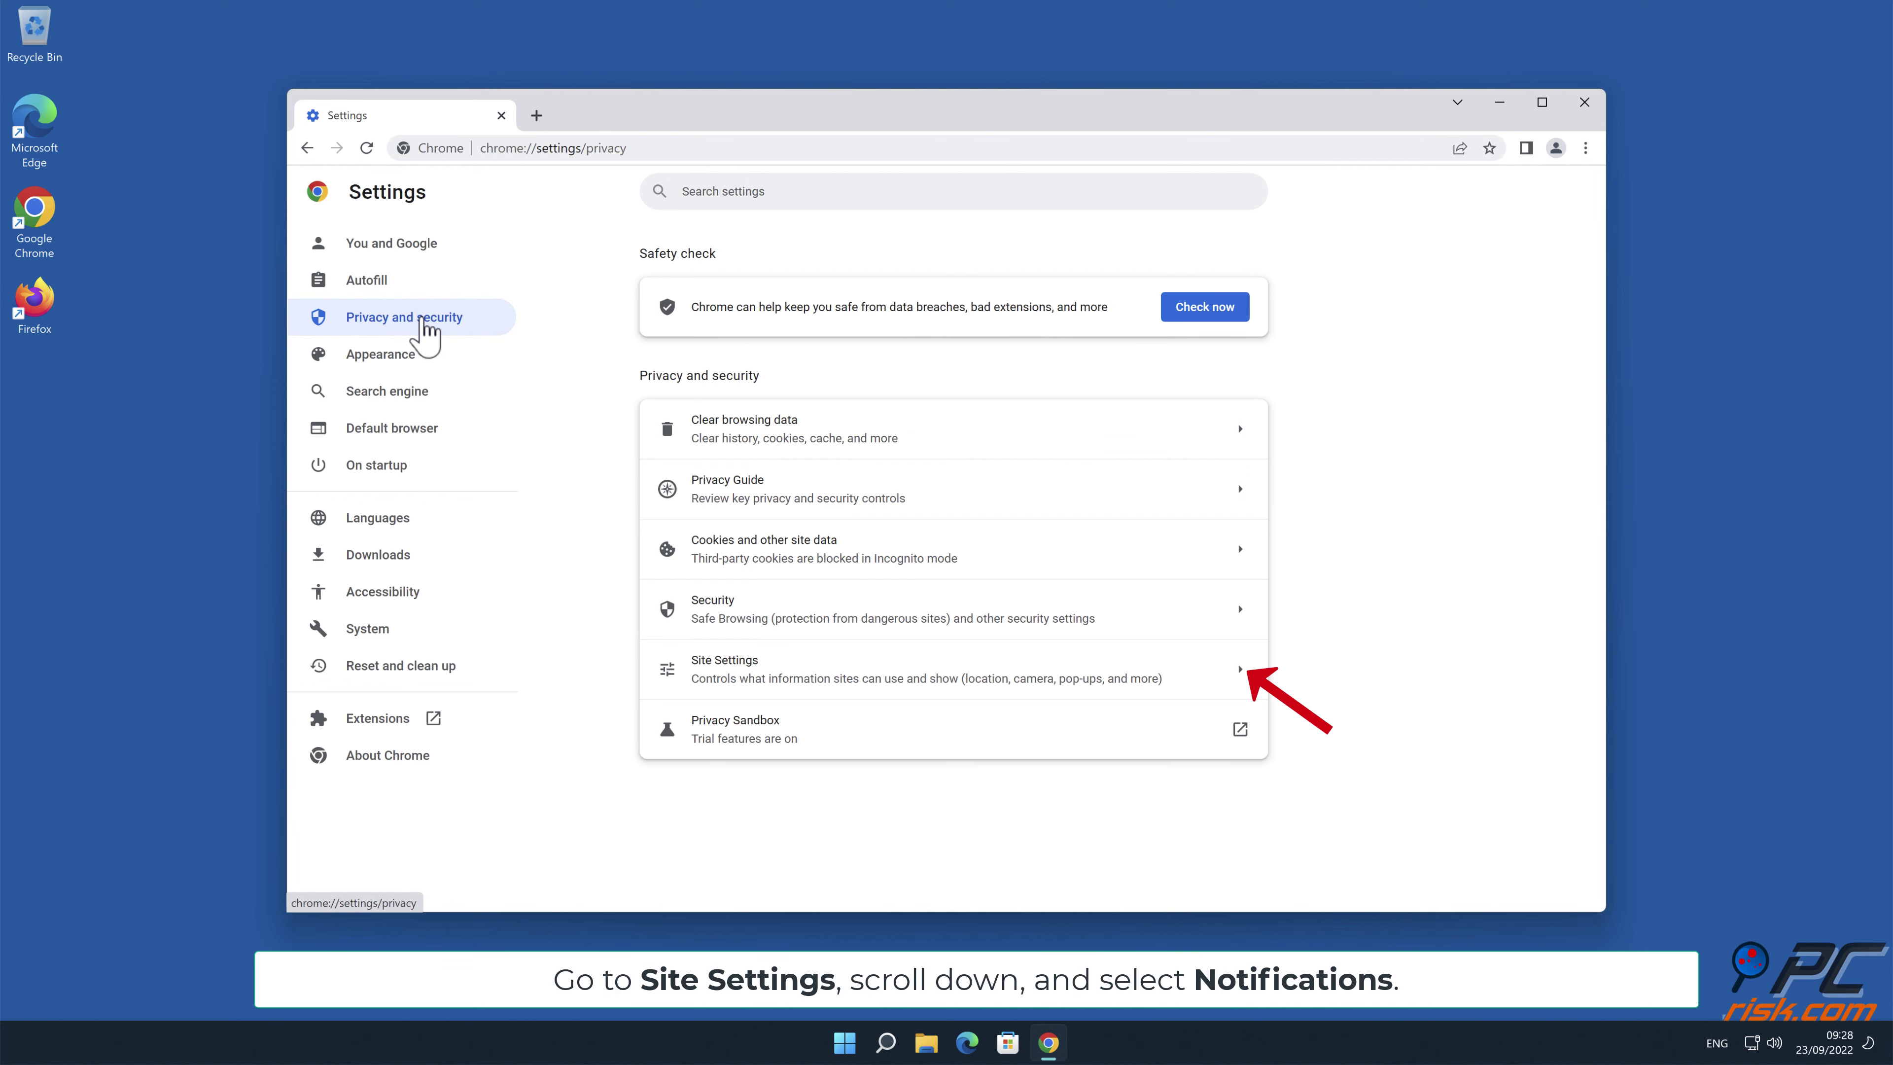
{"action": "left_click", "coordinate": [1252, 688]}
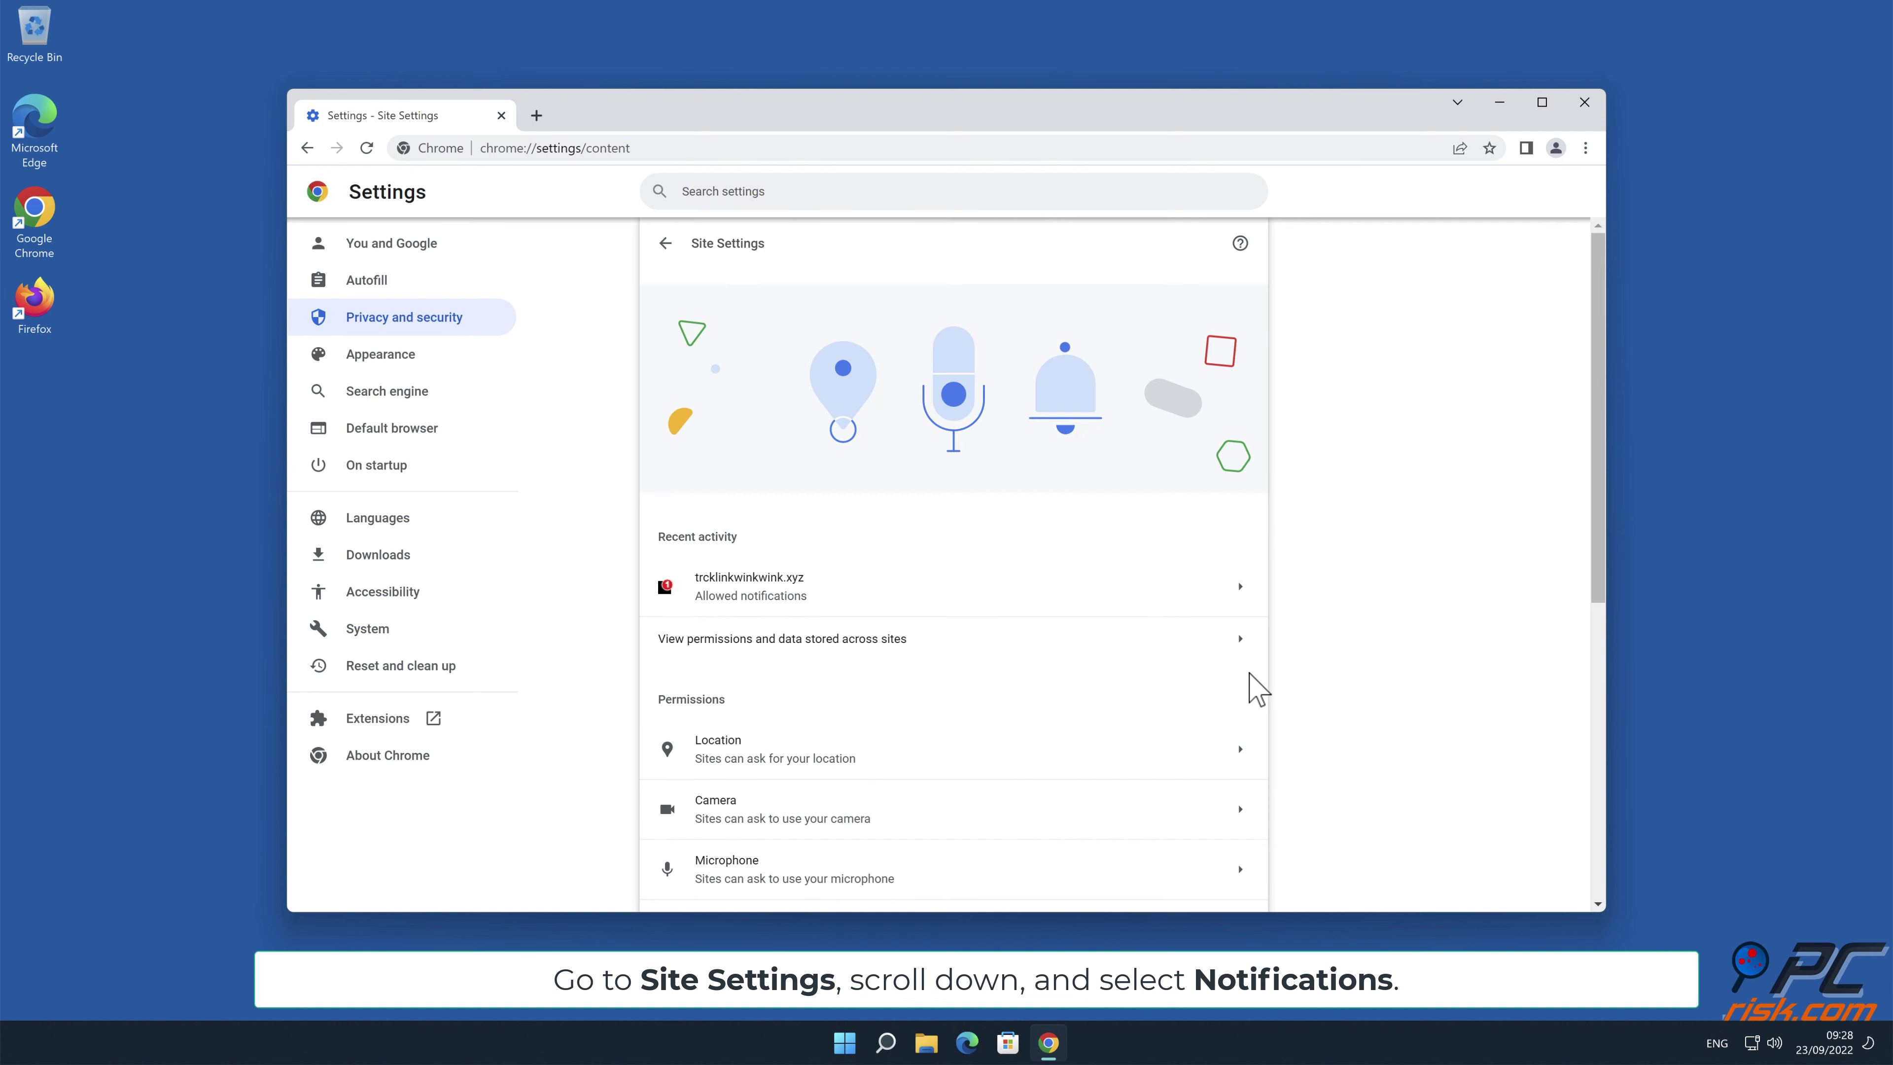
Step: Remove the trcklinkwinkwink.xyz entry from the Notifications allowed list
{"action": "left_click_drag", "start_coordinate": [1602, 377], "coordinate": [1602, 603]}
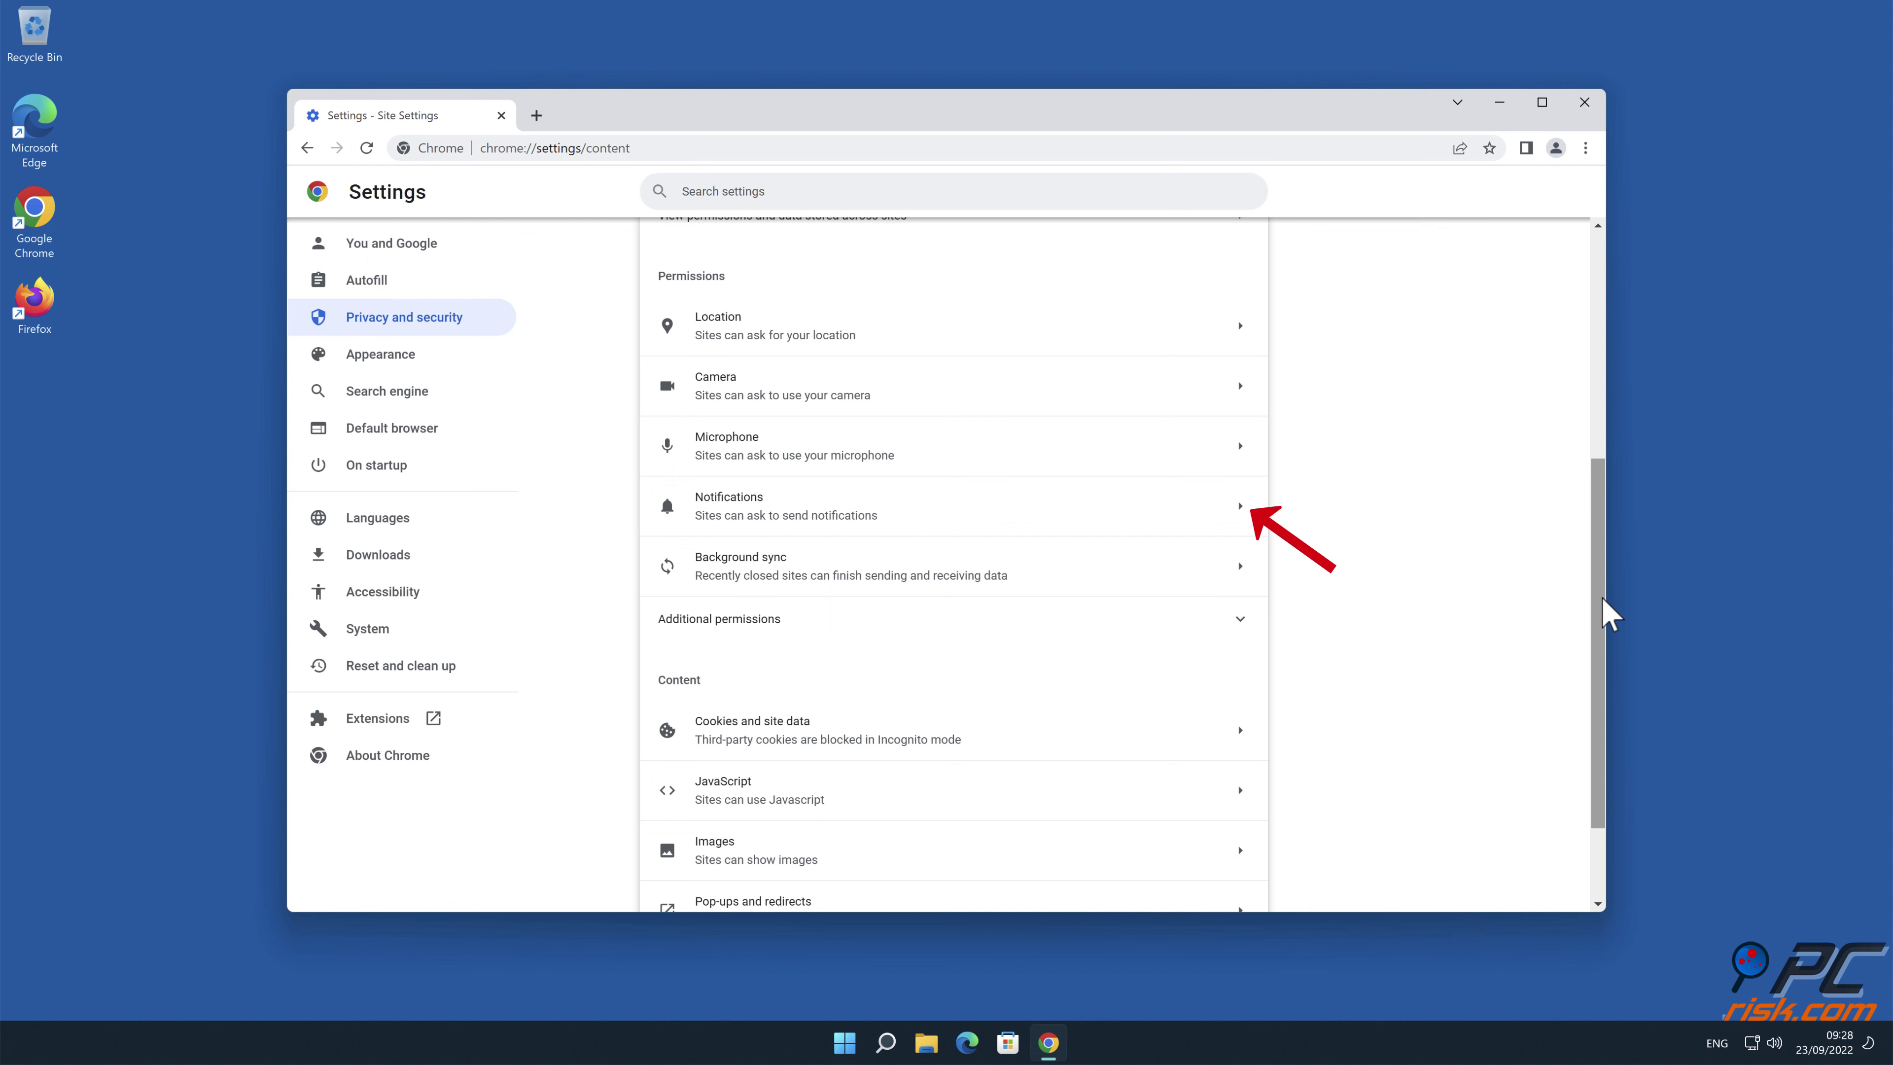
{"action": "left_click", "coordinate": [1241, 512]}
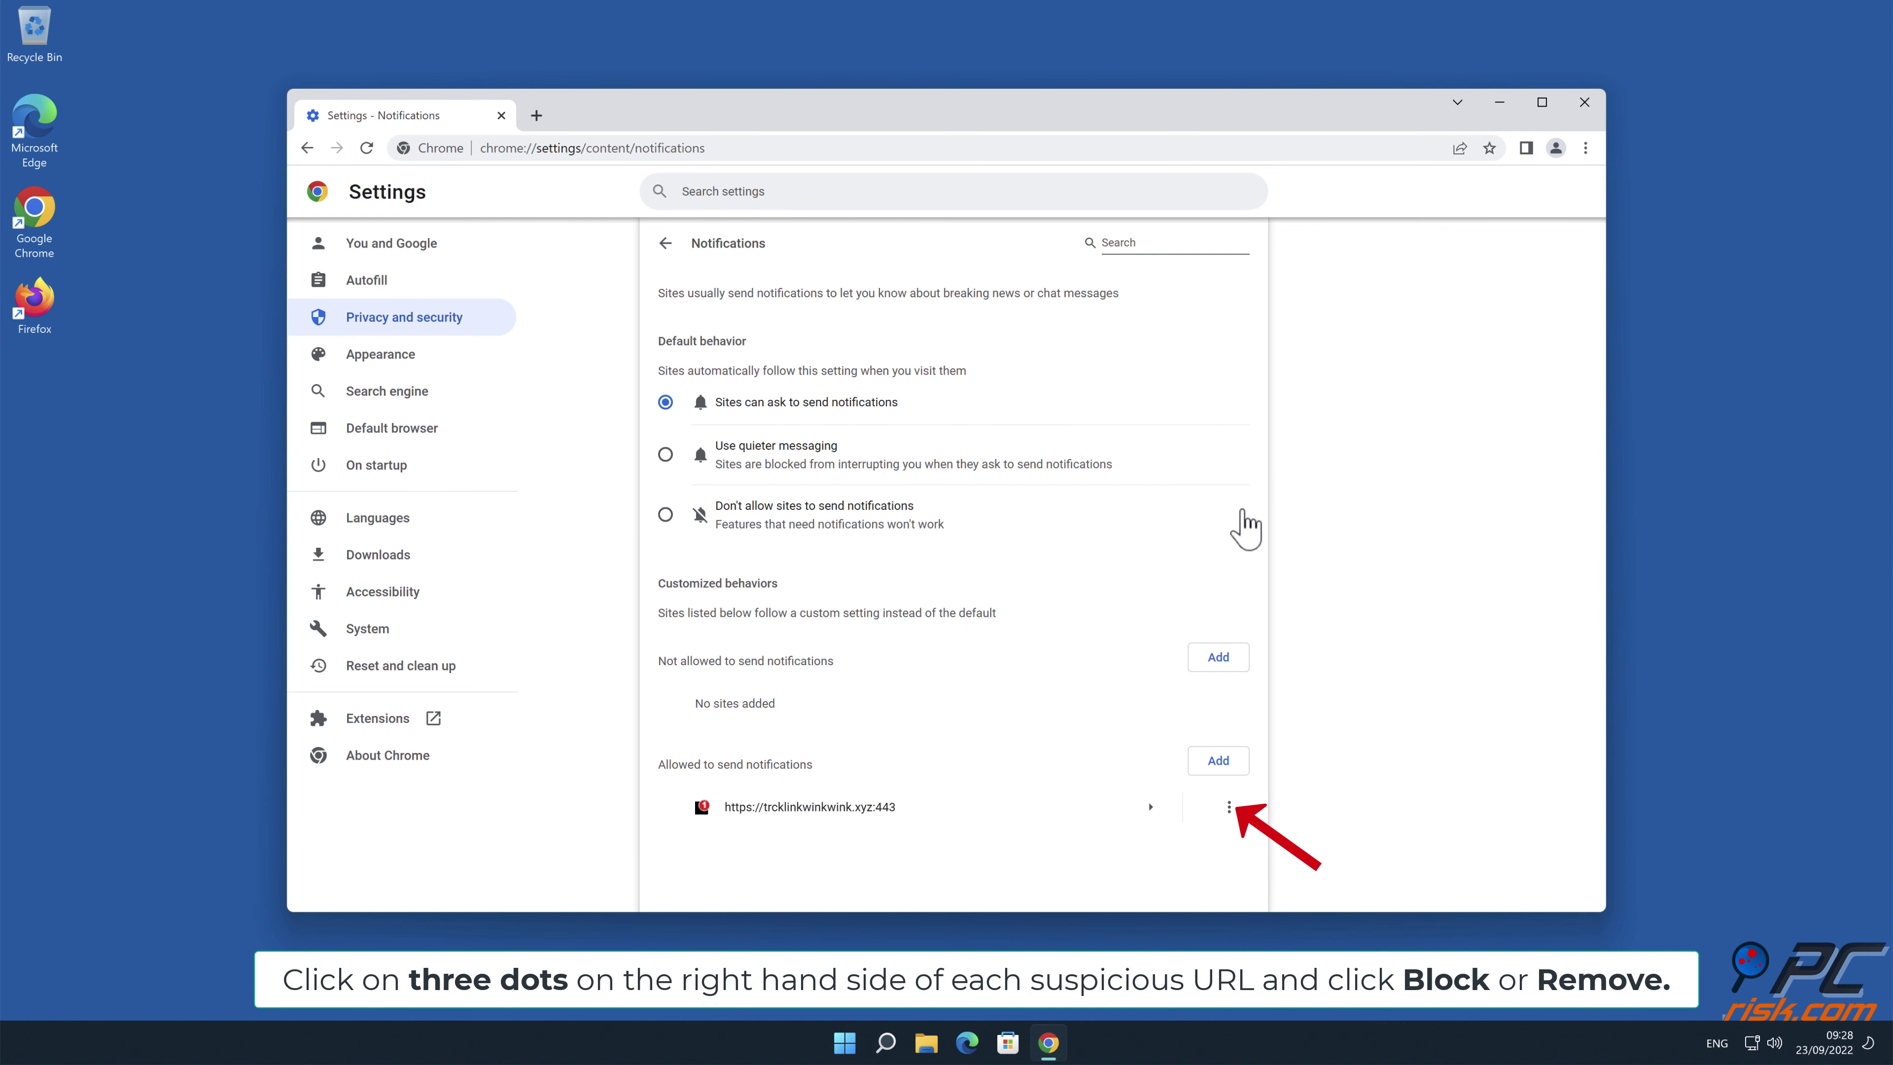
{"action": "left_click", "coordinate": [1229, 807]}
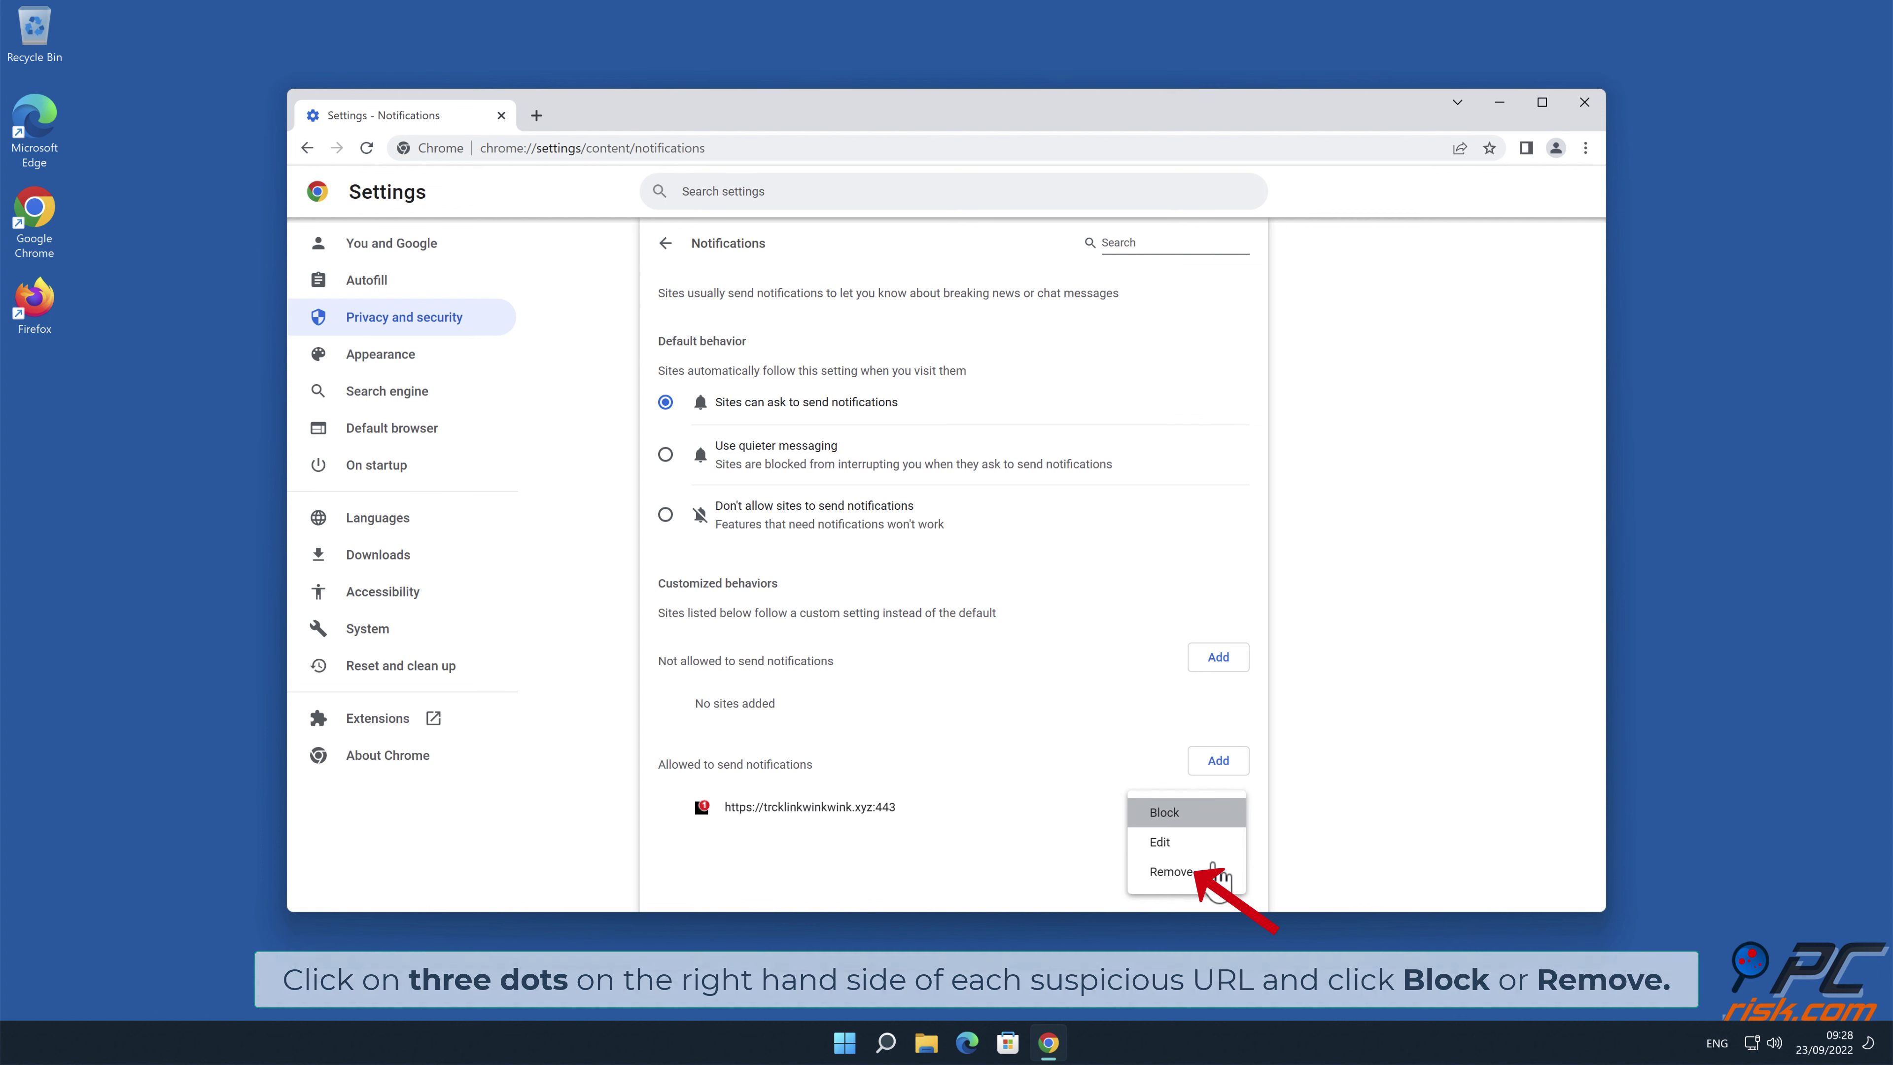
{"action": "left_click", "coordinate": [1201, 879]}
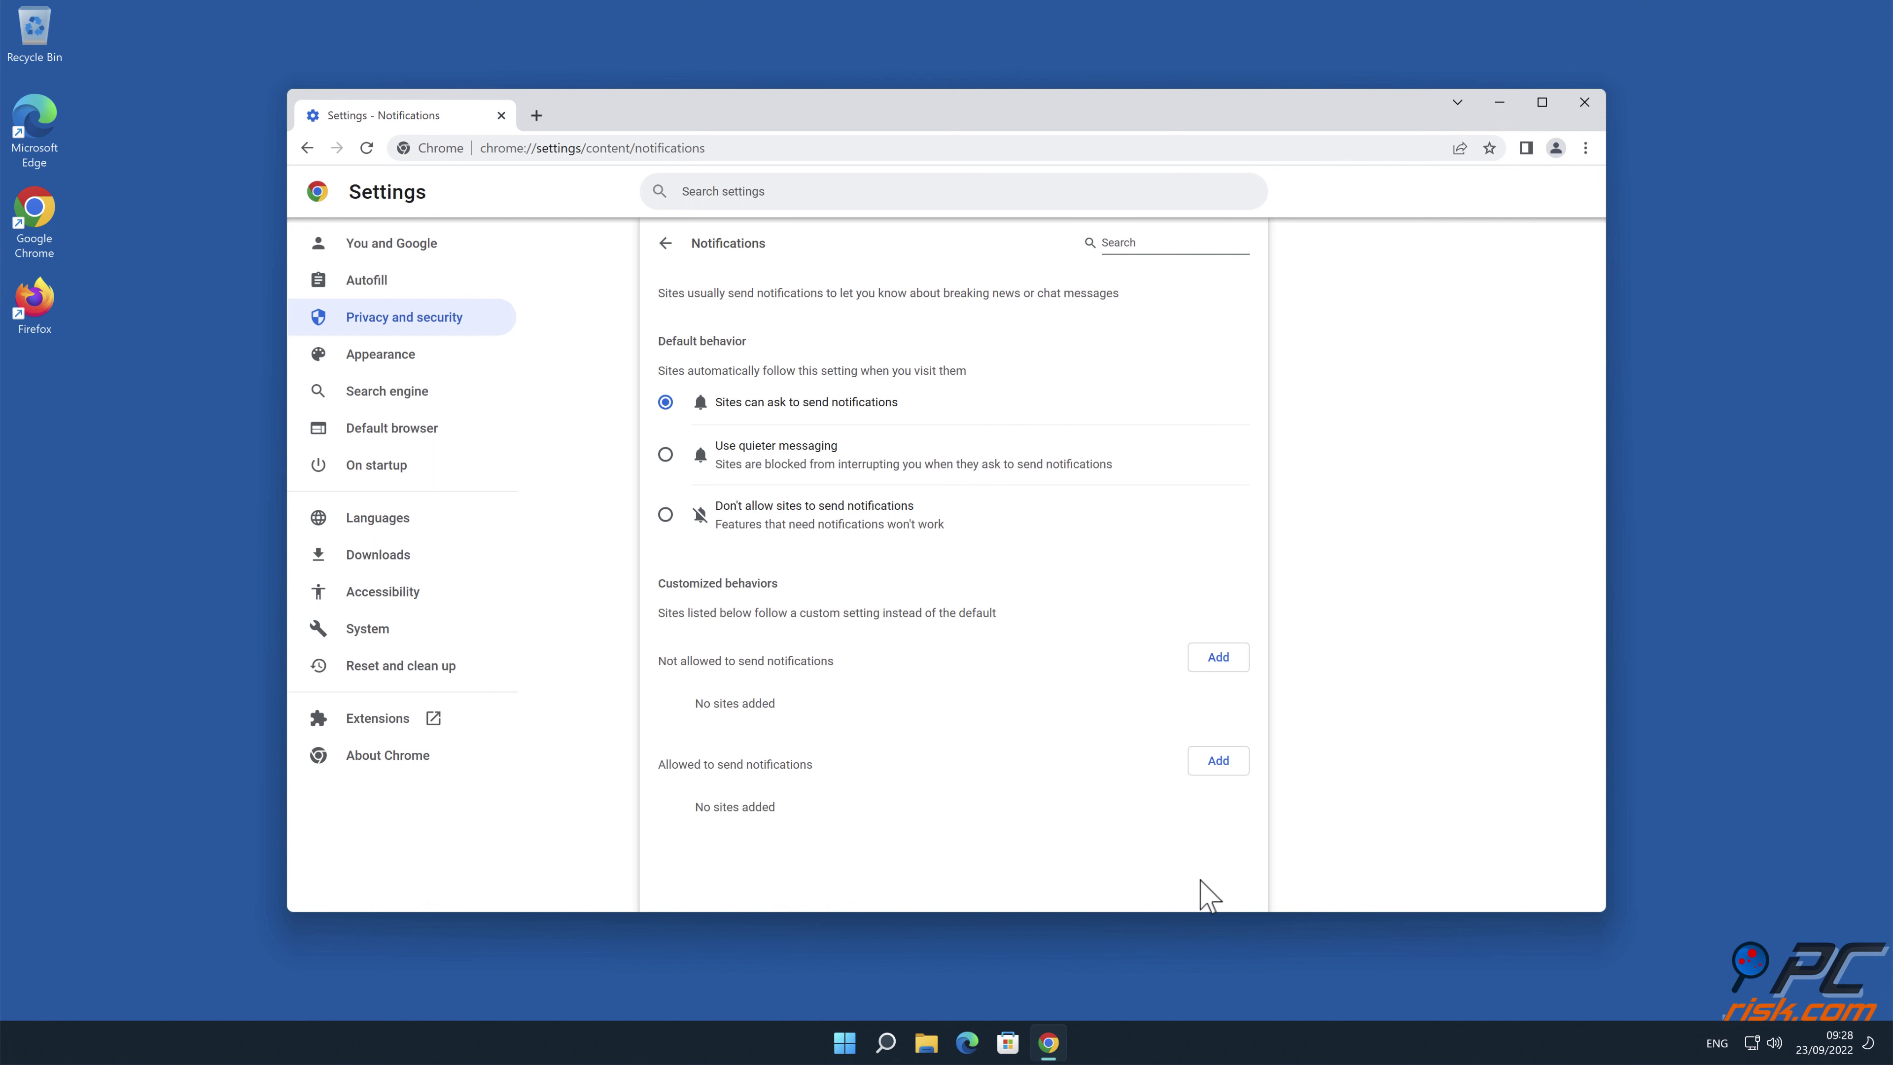
Step: Close Chrome, then open Safari's Preferences at Websites > Notifications
{"action": "left_click", "coordinate": [1580, 100]}
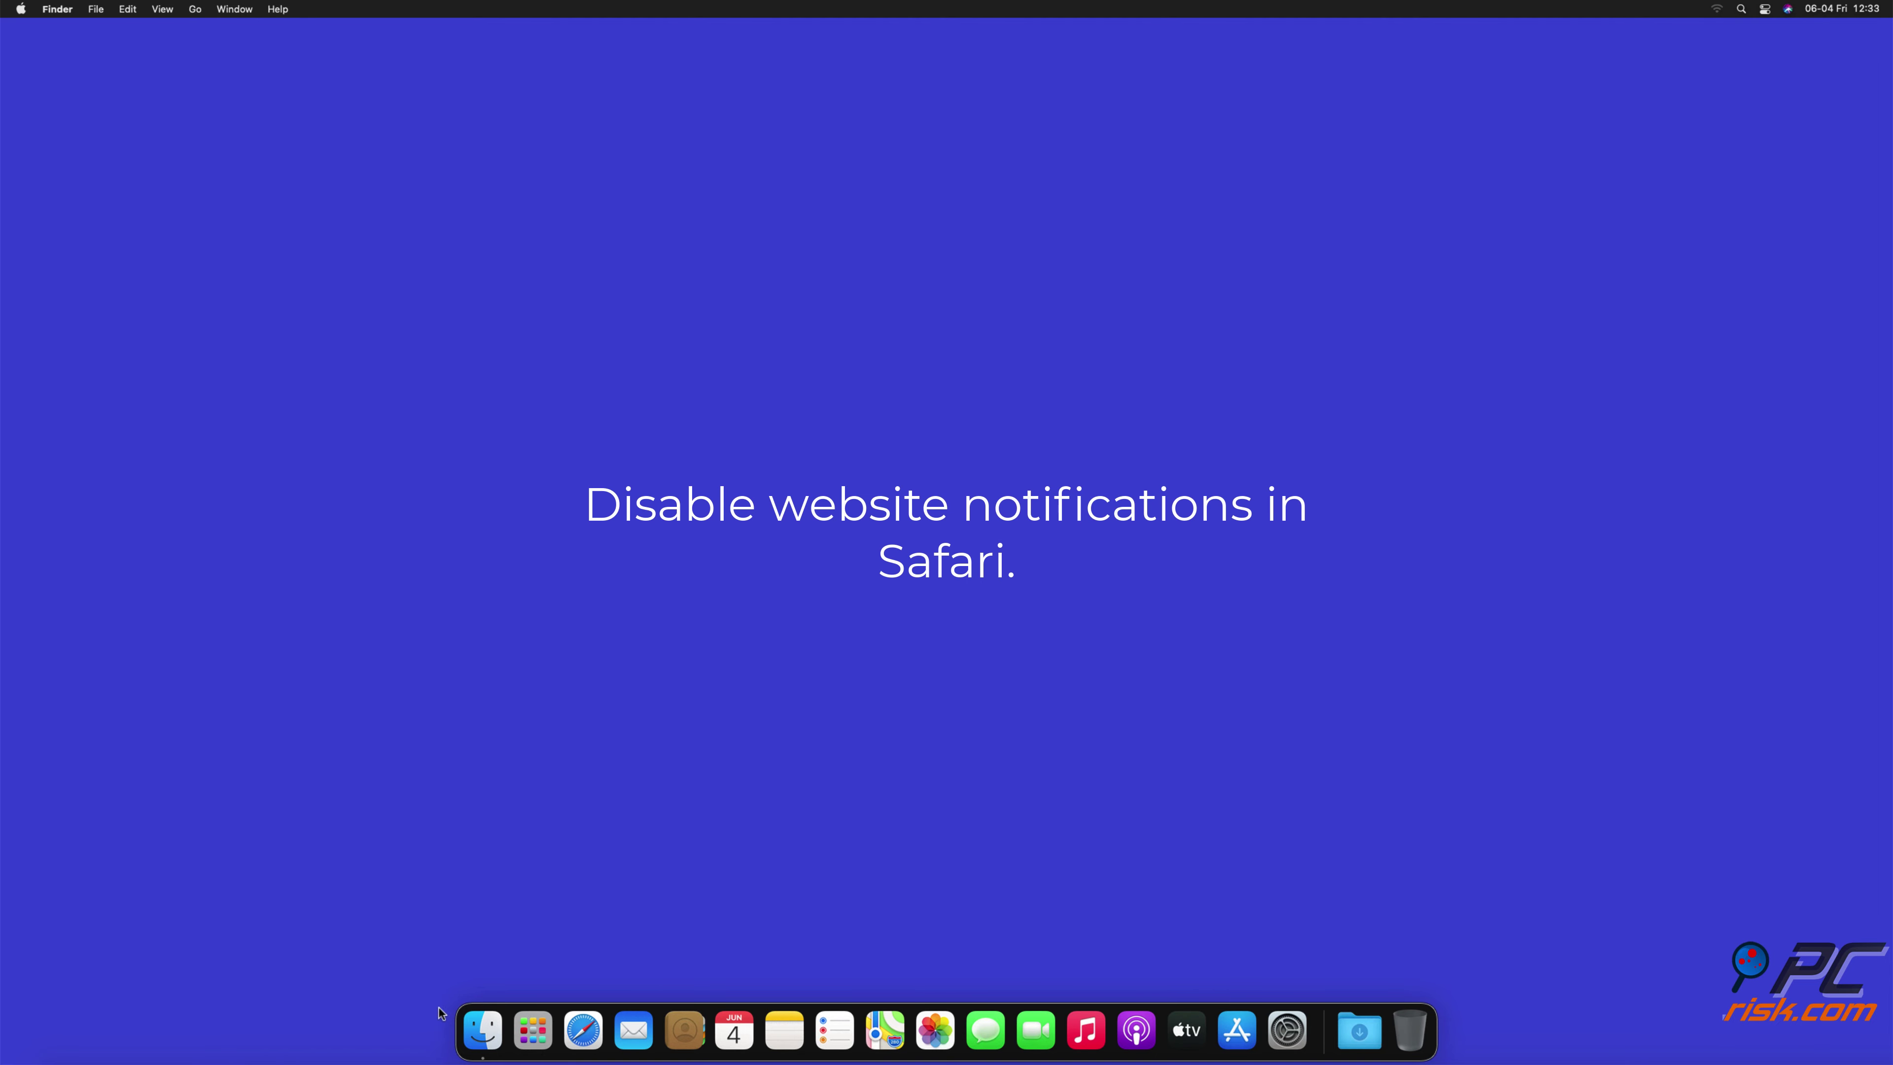
{"action": "left_click", "coordinate": [572, 1038]}
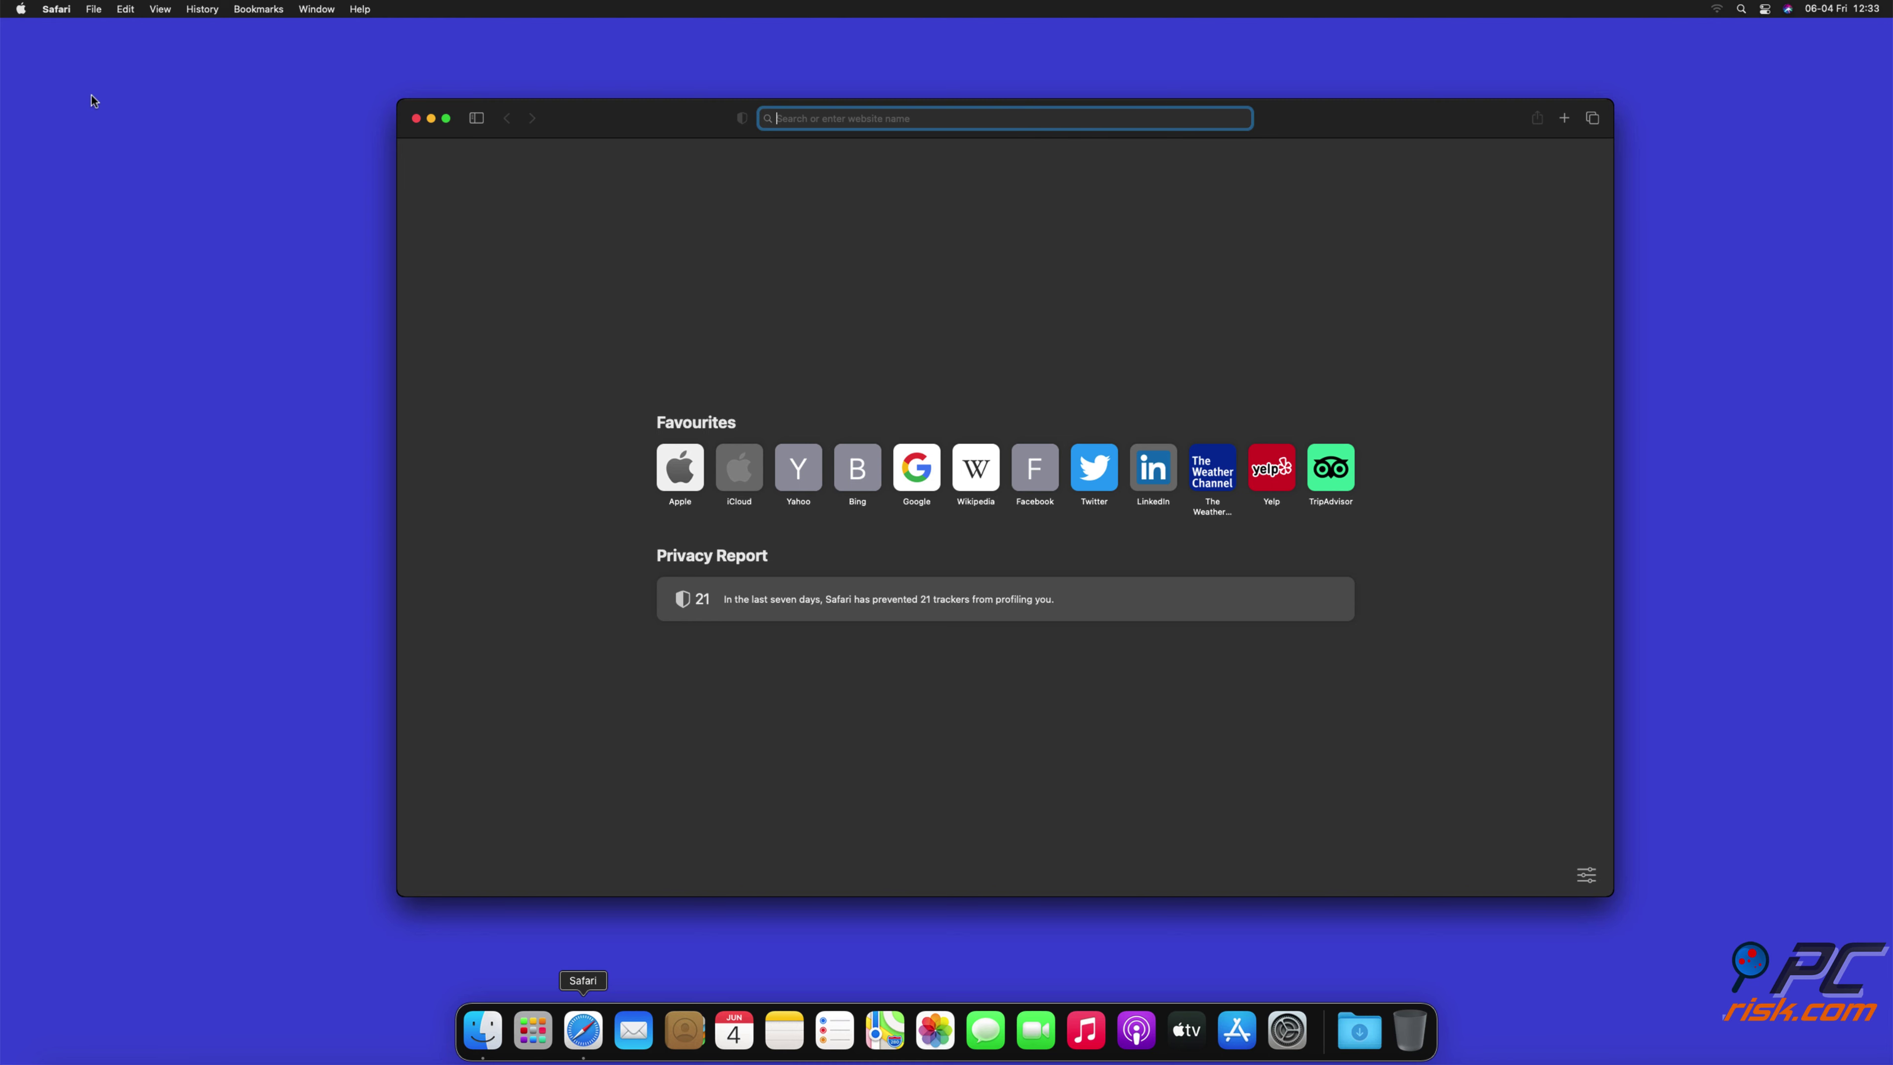
{"action": "left_click", "coordinate": [59, 10]}
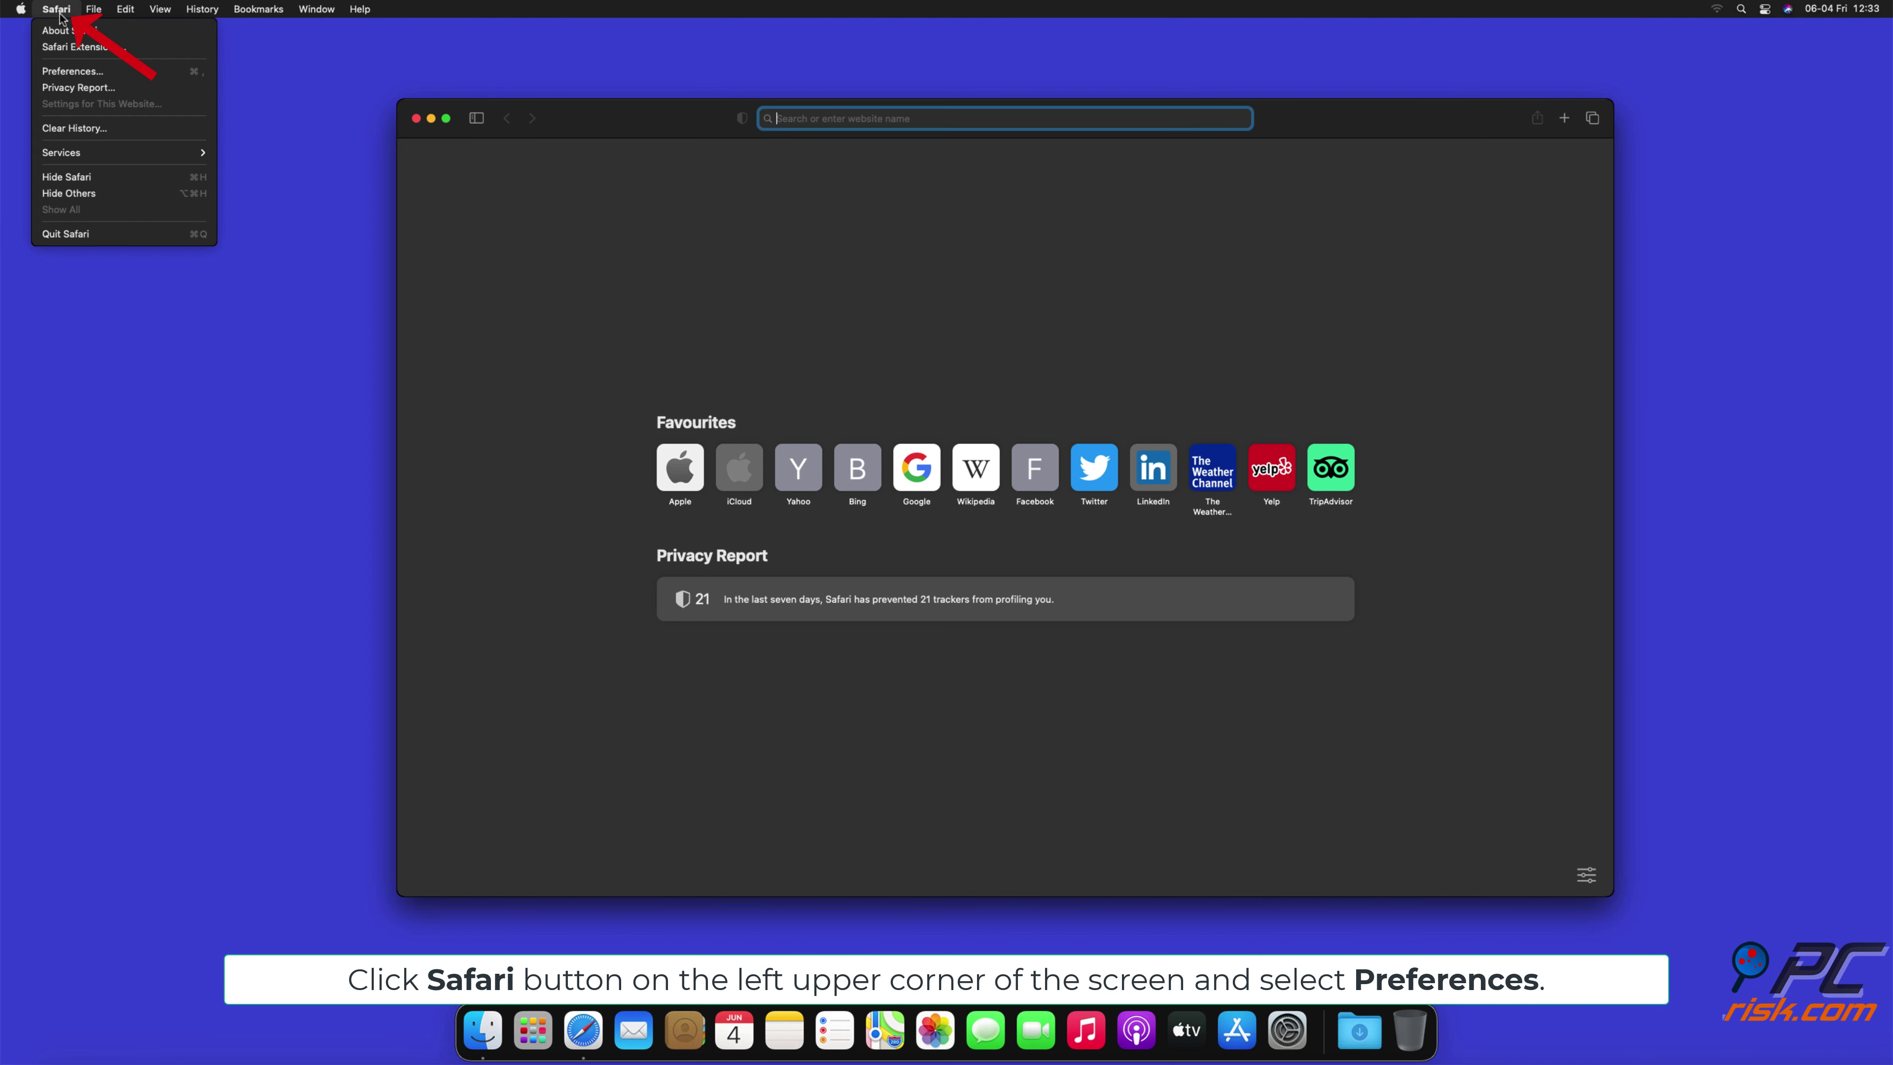
{"action": "left_click", "coordinate": [92, 73]}
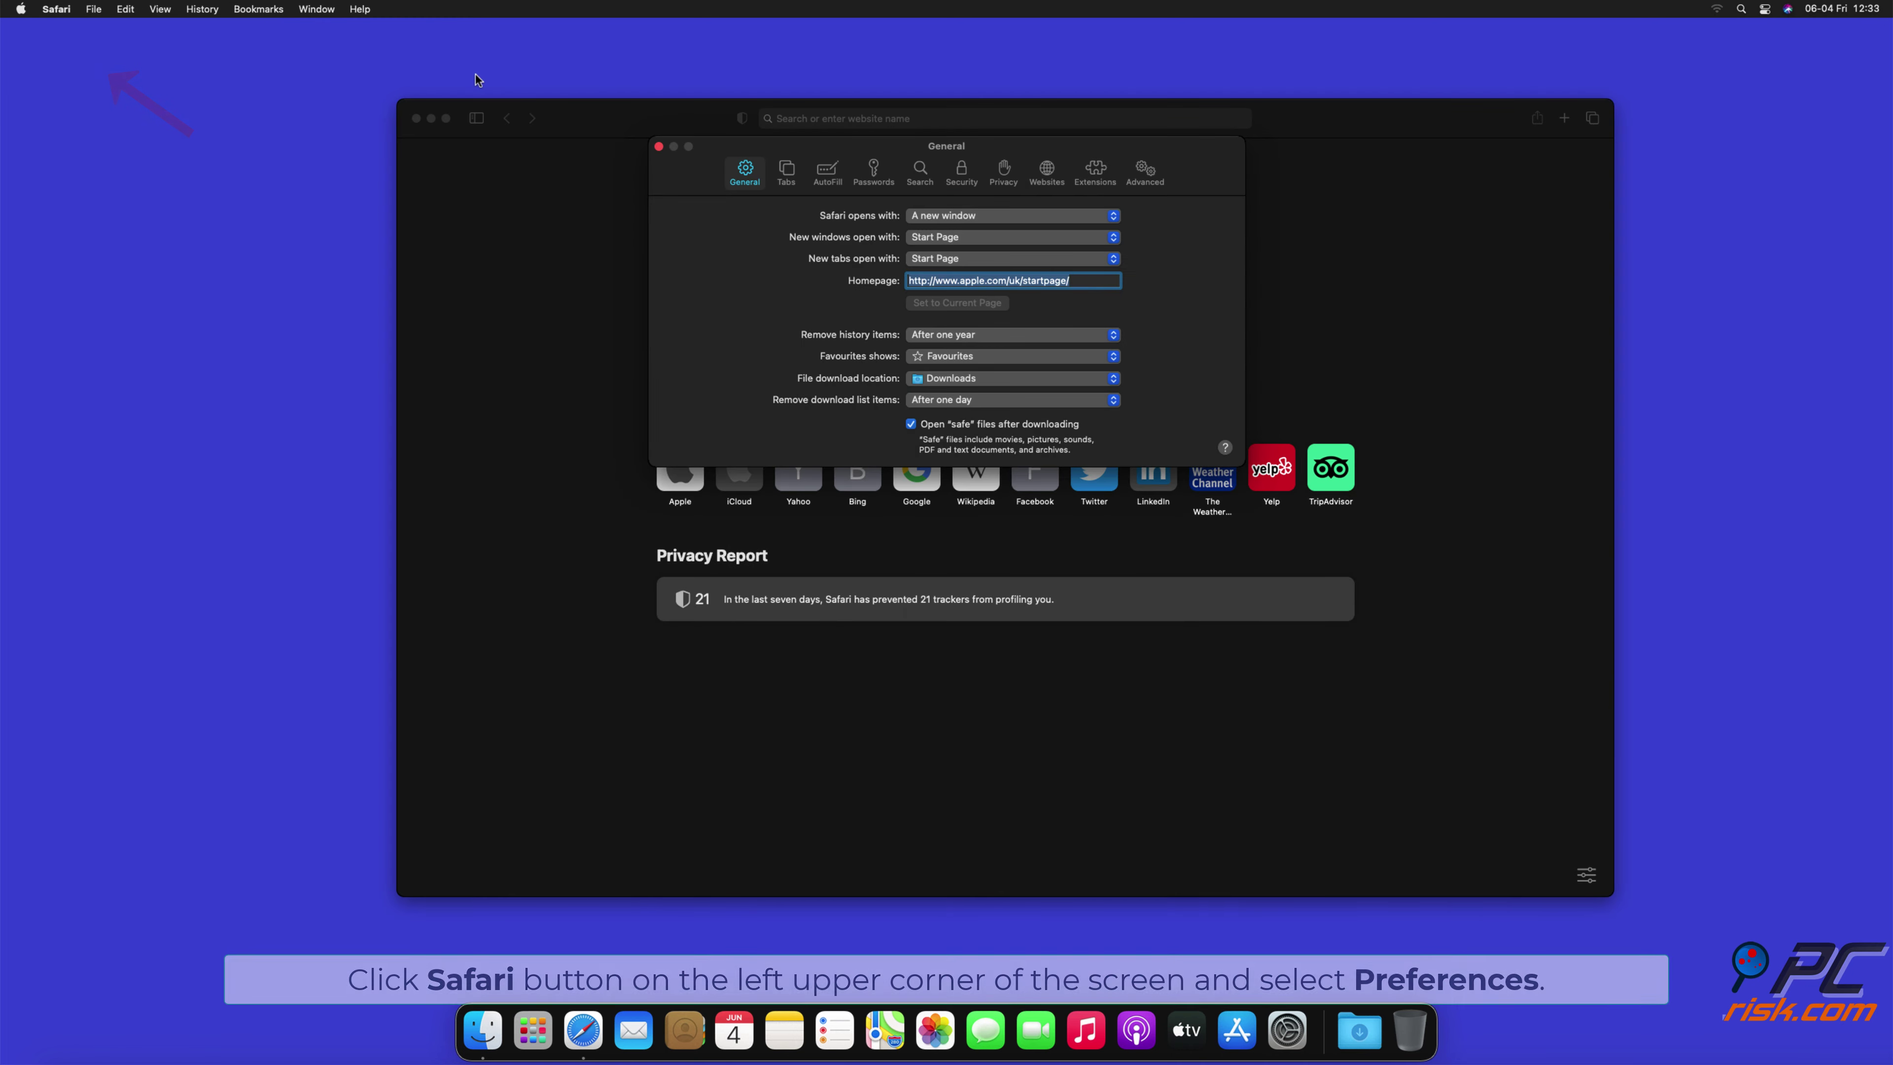
{"action": "left_click", "coordinate": [1044, 173]}
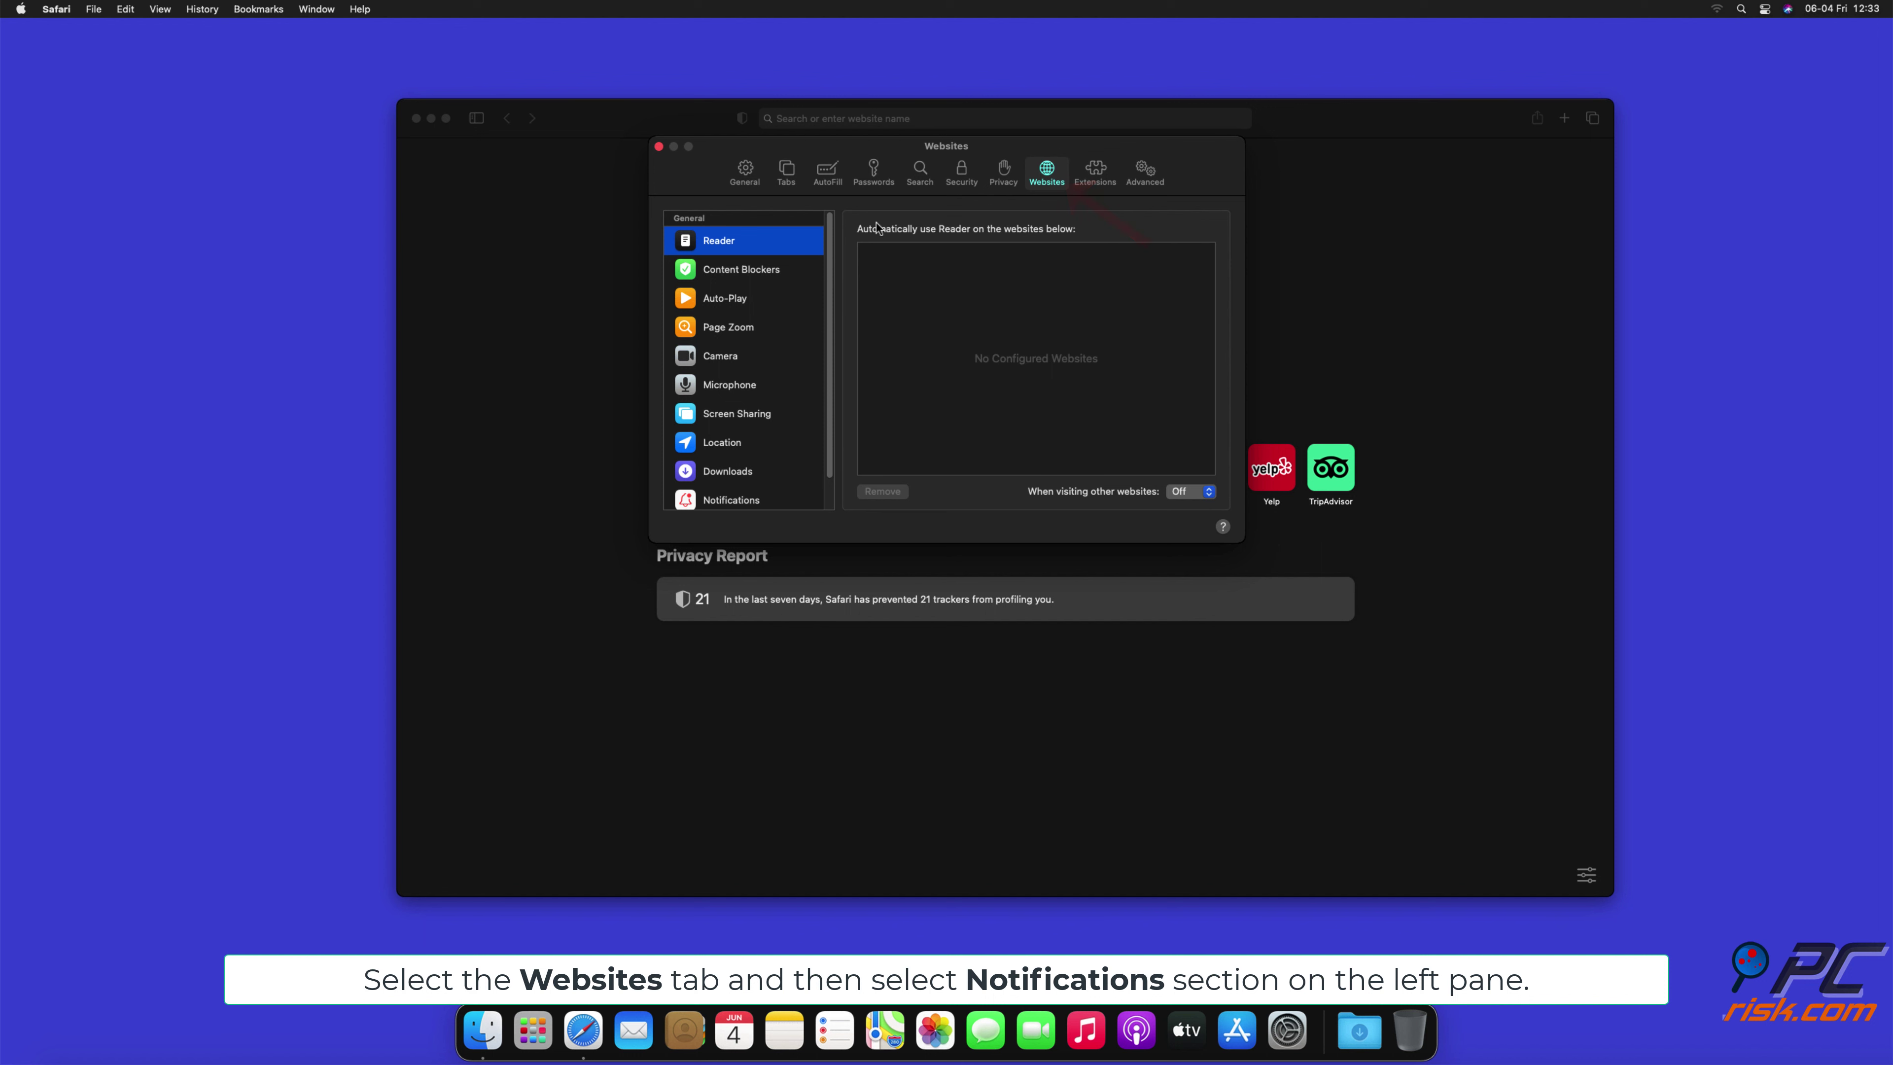
{"action": "scroll", "coordinate": [830, 249], "scroll_direction": "down", "scroll_amount": 2}
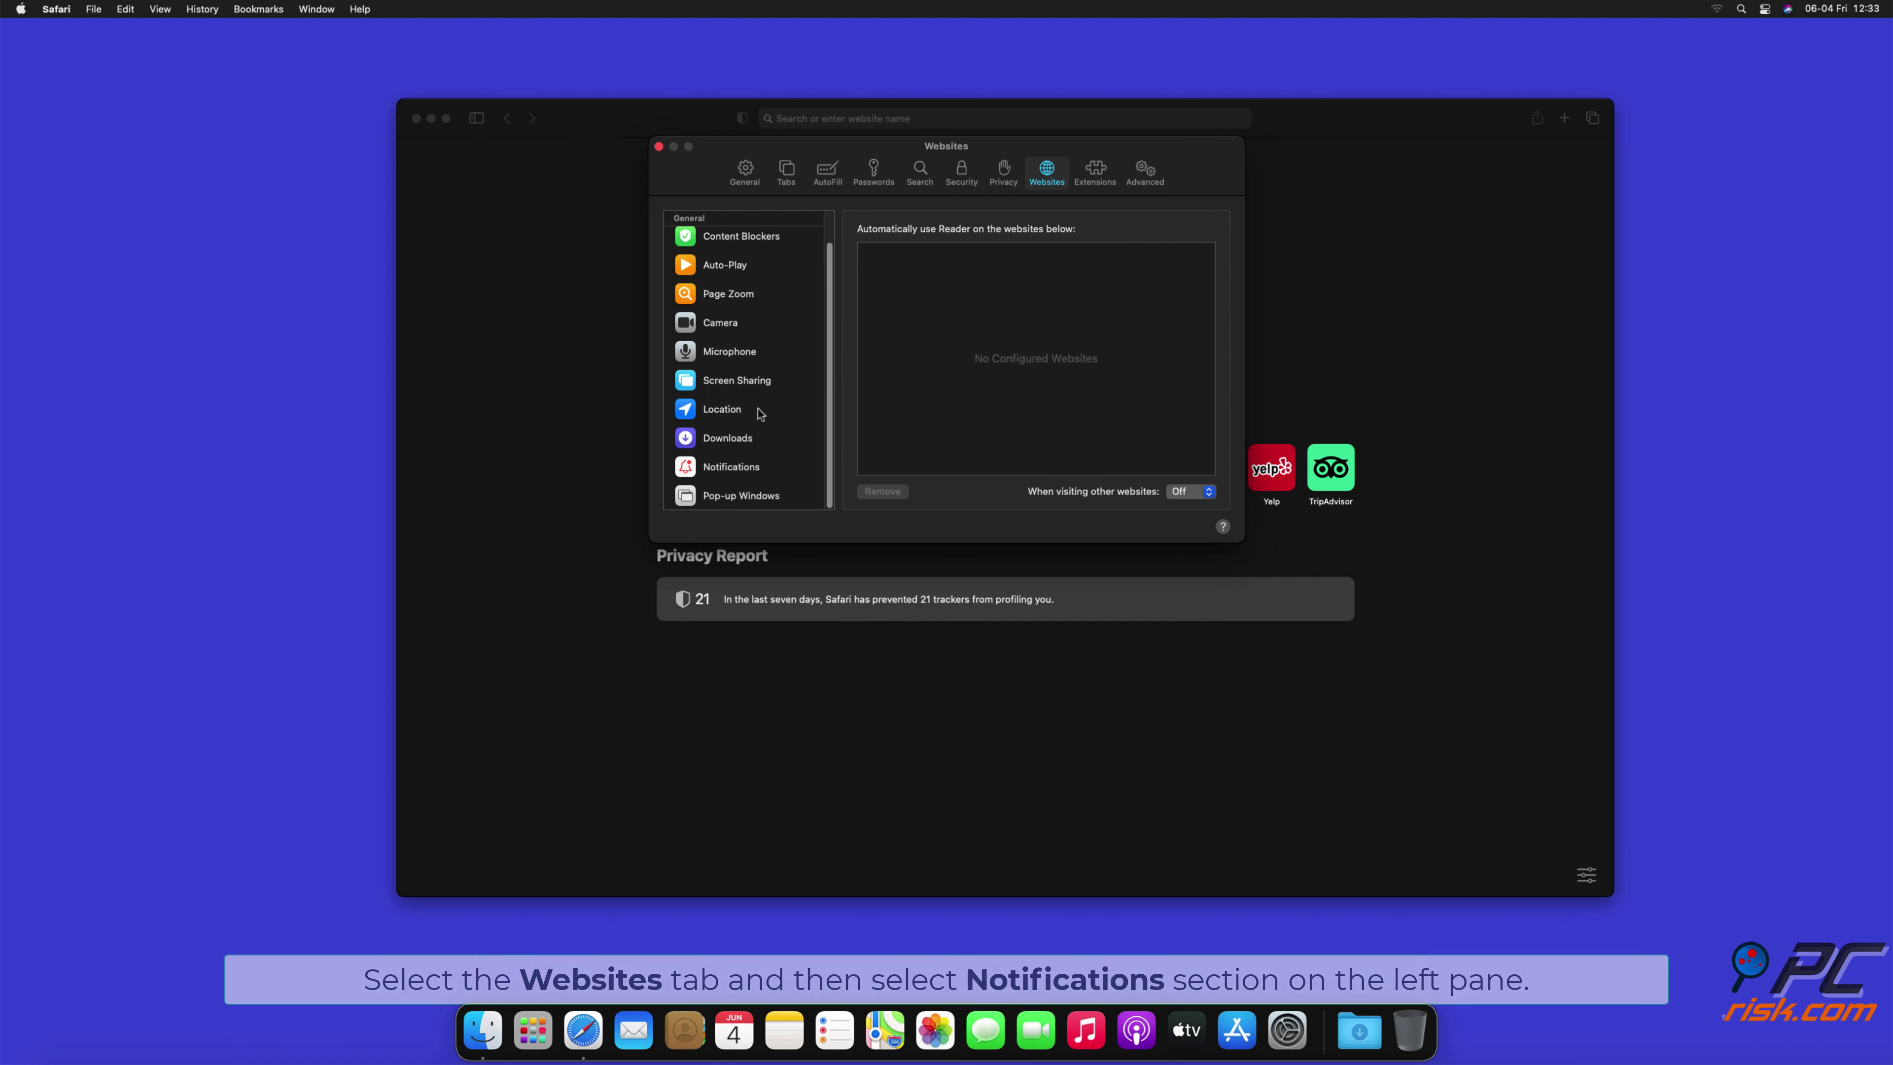
{"action": "left_click", "coordinate": [731, 470]}
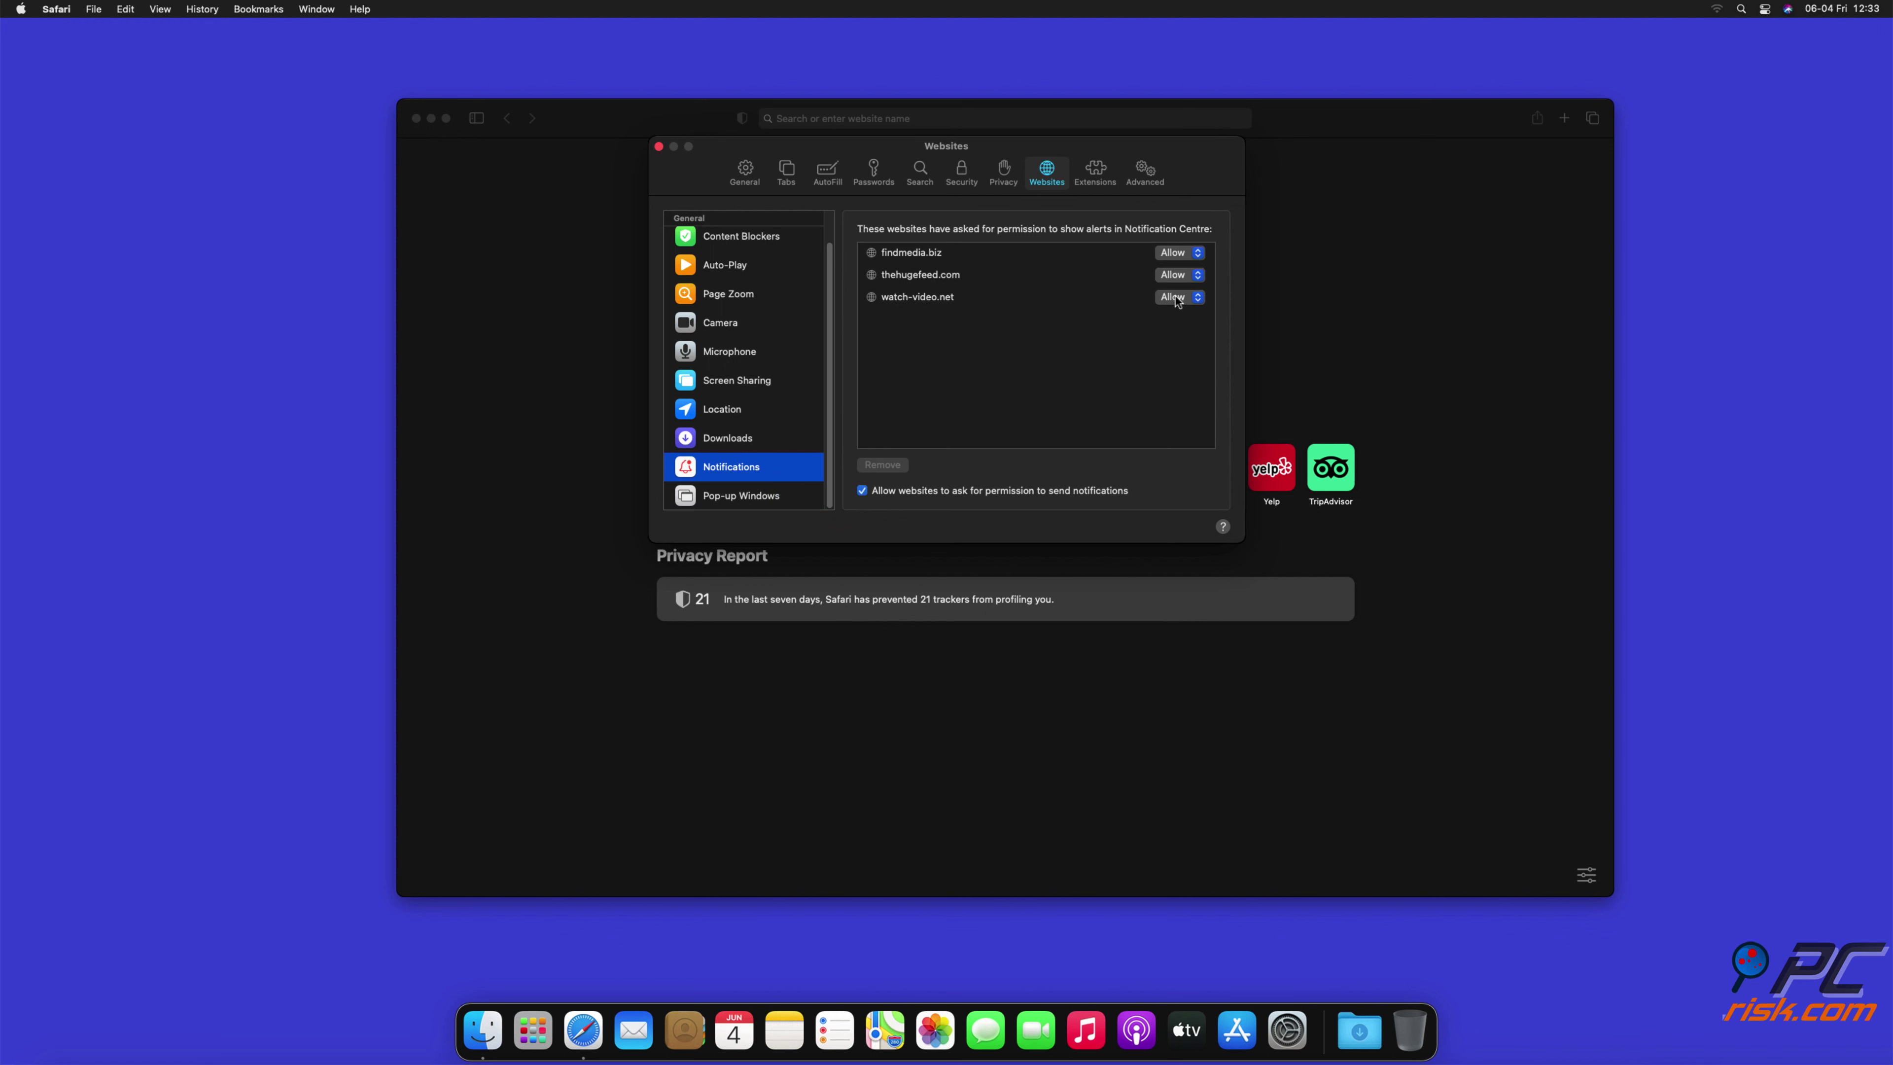
Step: Set findmedia.biz, thehugefeed.com and watch-video.net to Deny, then close Preferences
{"action": "left_click", "coordinate": [1192, 270]}
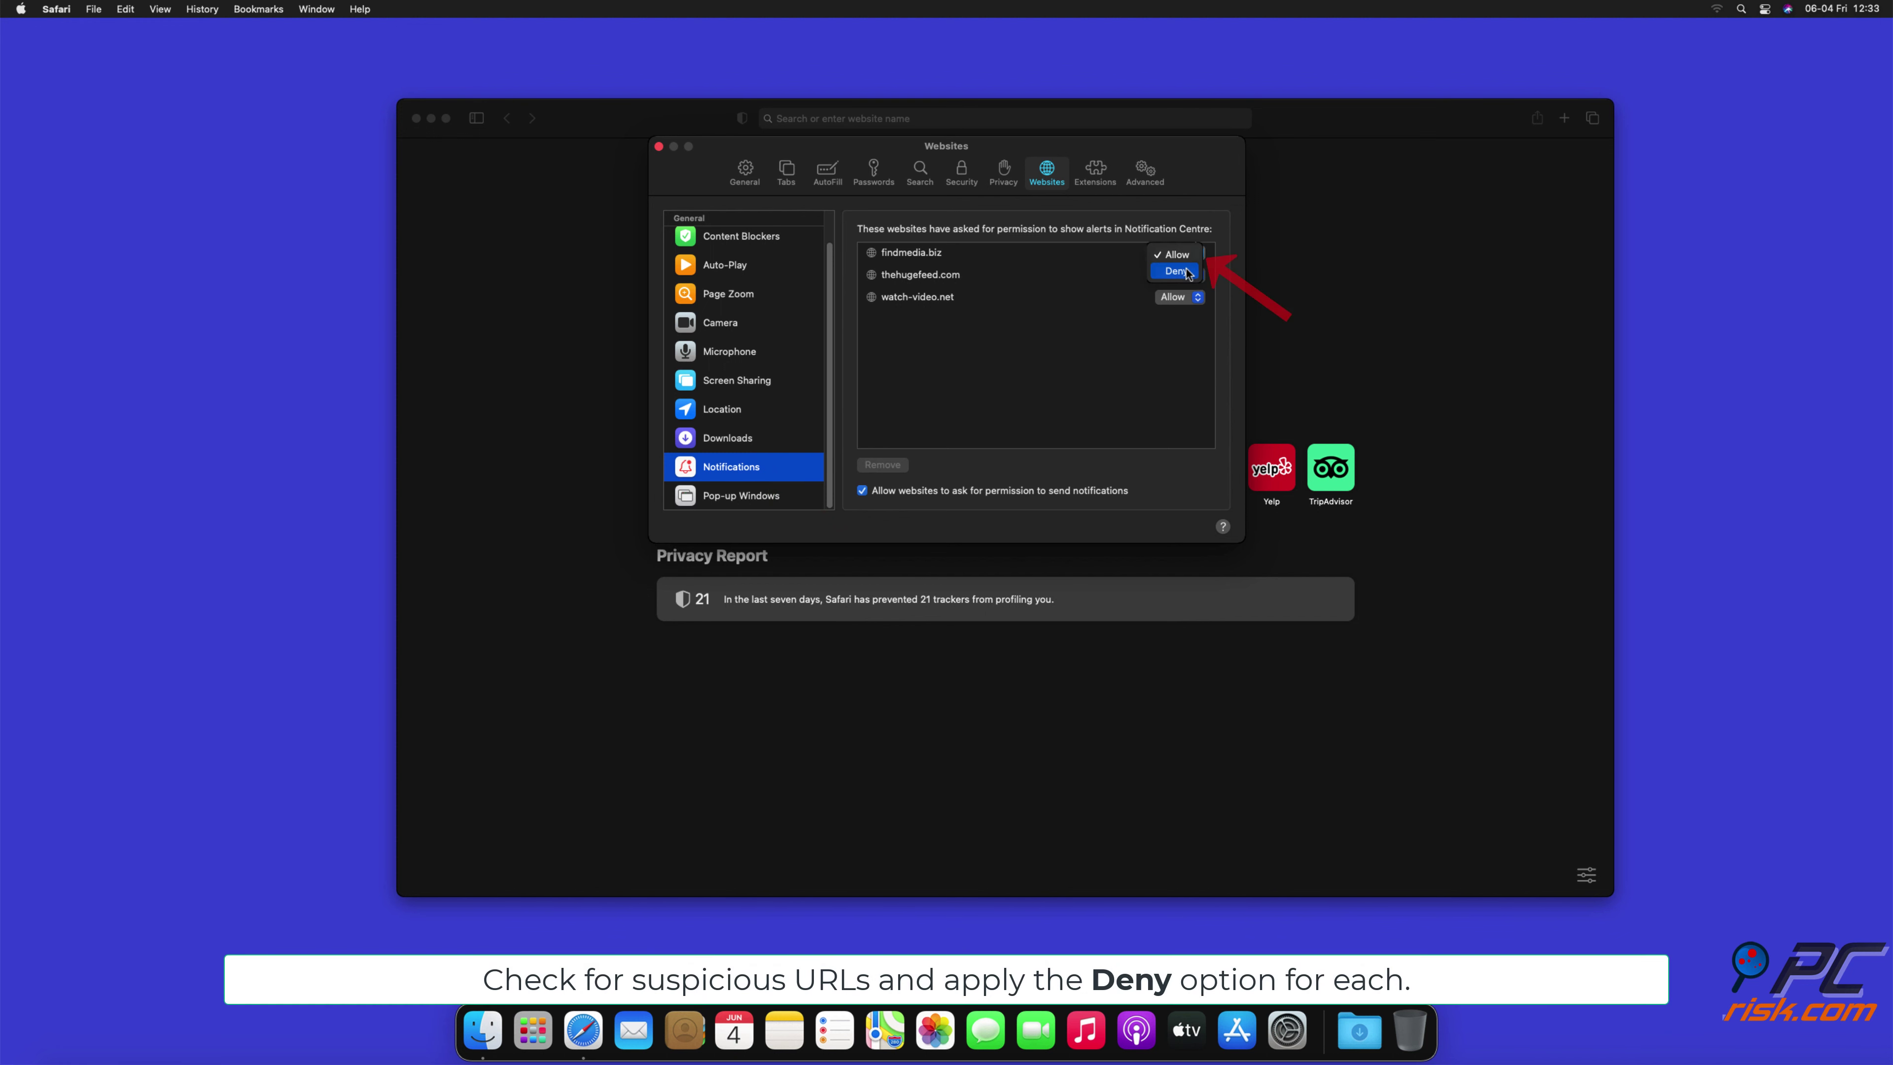
{"action": "left_click", "coordinate": [1198, 276]}
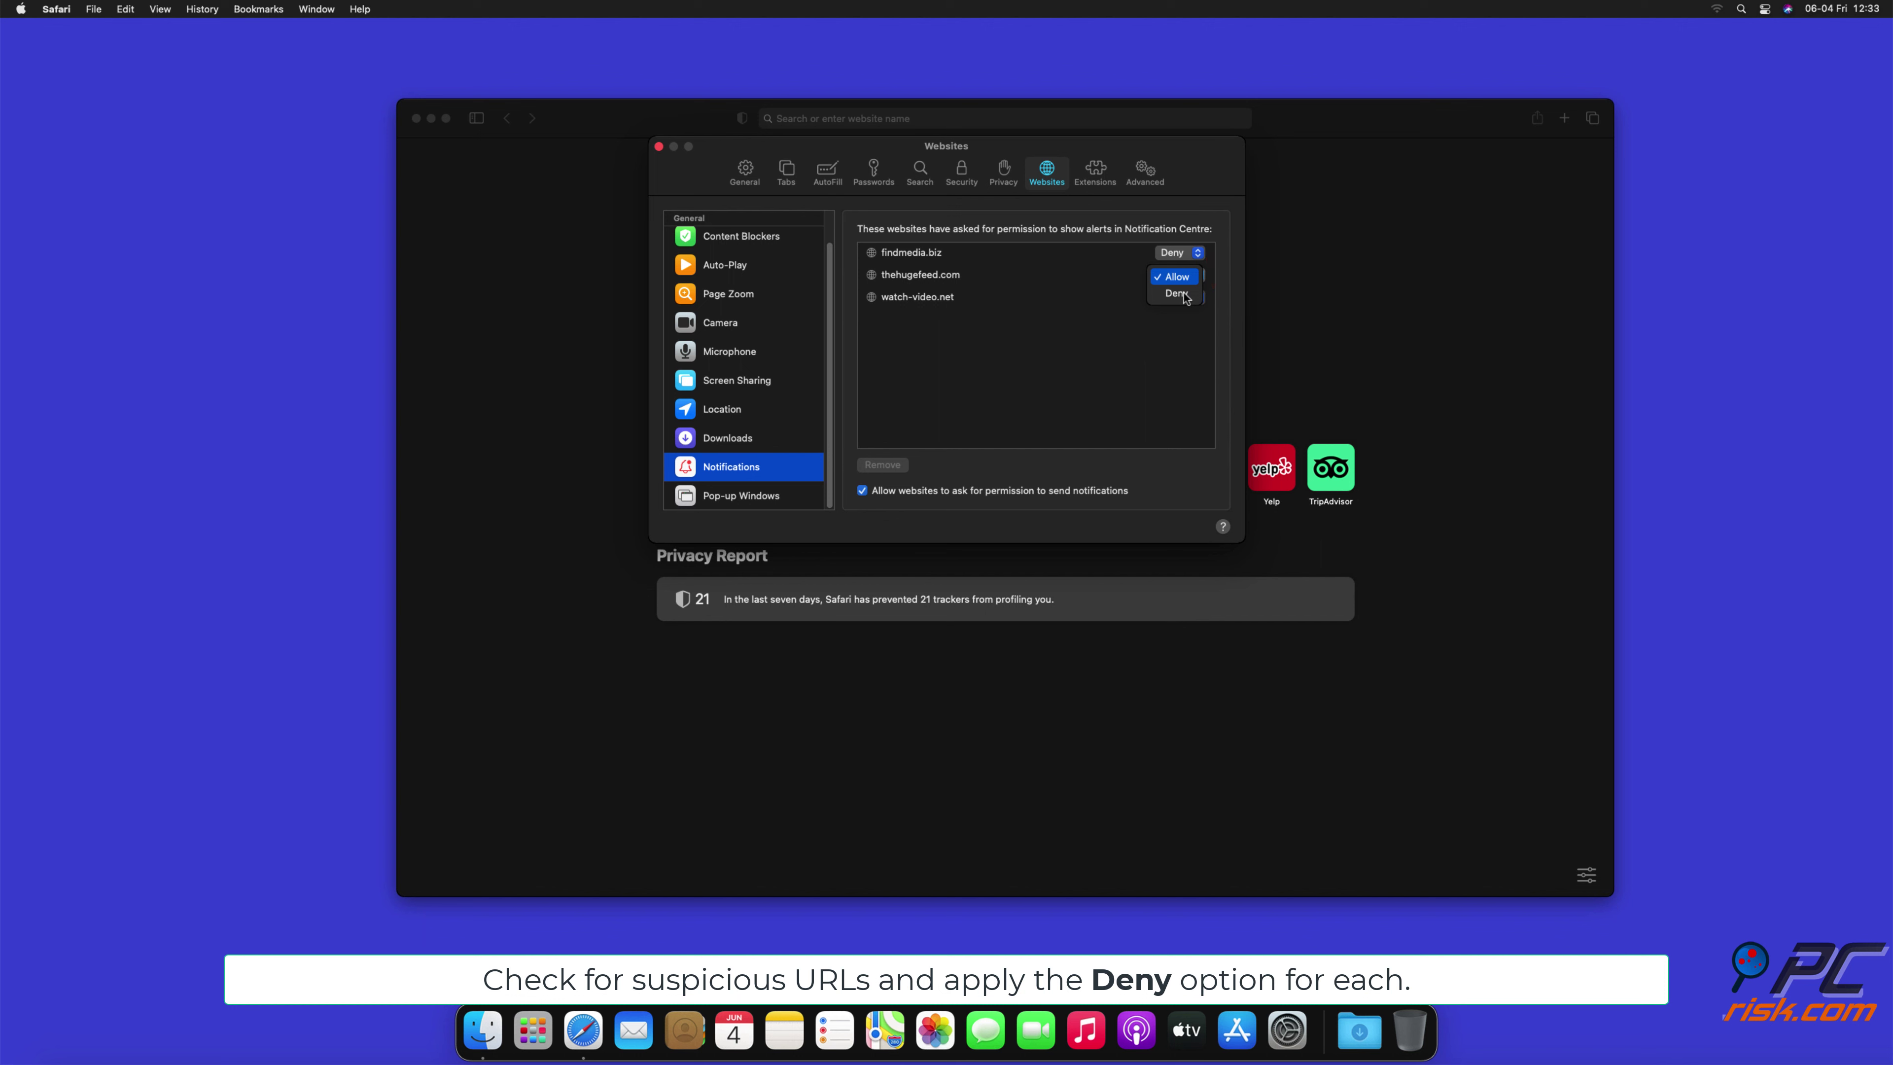
{"action": "left_click", "coordinate": [1176, 293]}
{"action": "left_click", "coordinate": [1192, 297]}
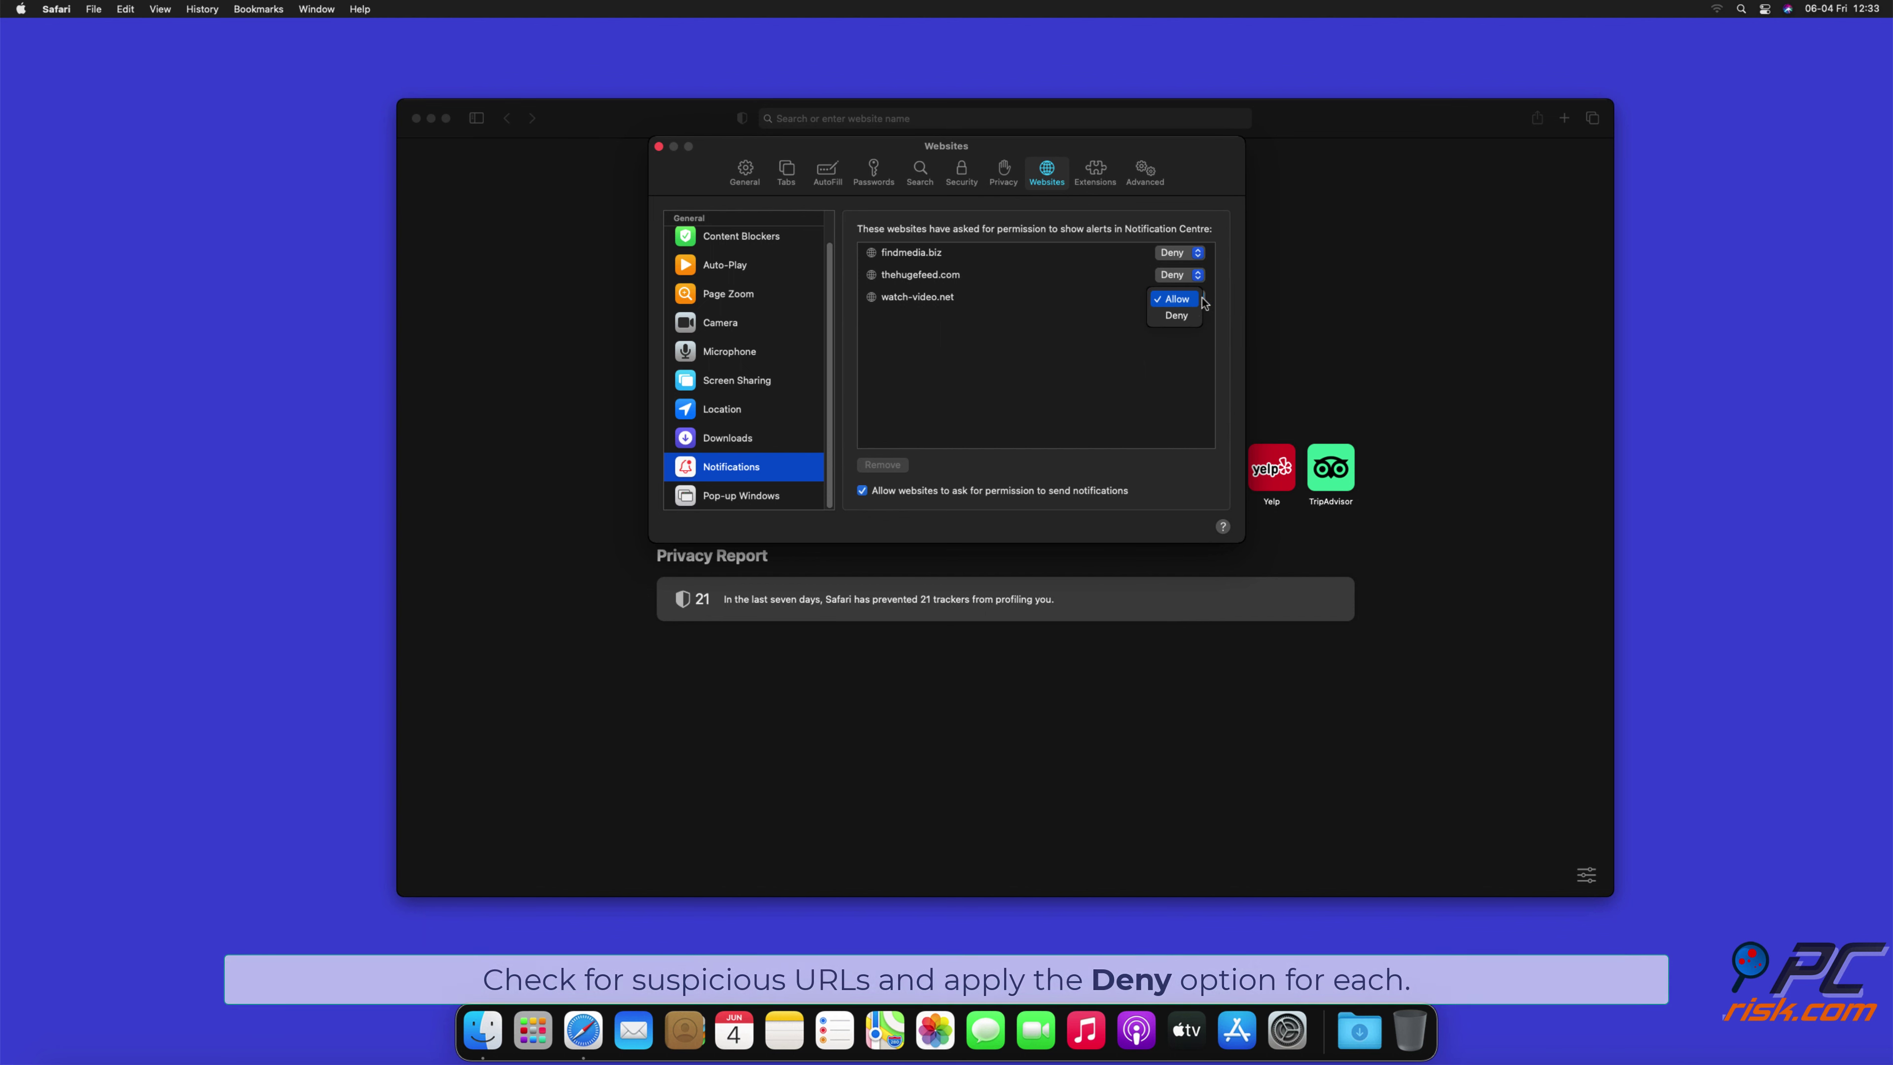
{"action": "left_click", "coordinate": [1177, 316]}
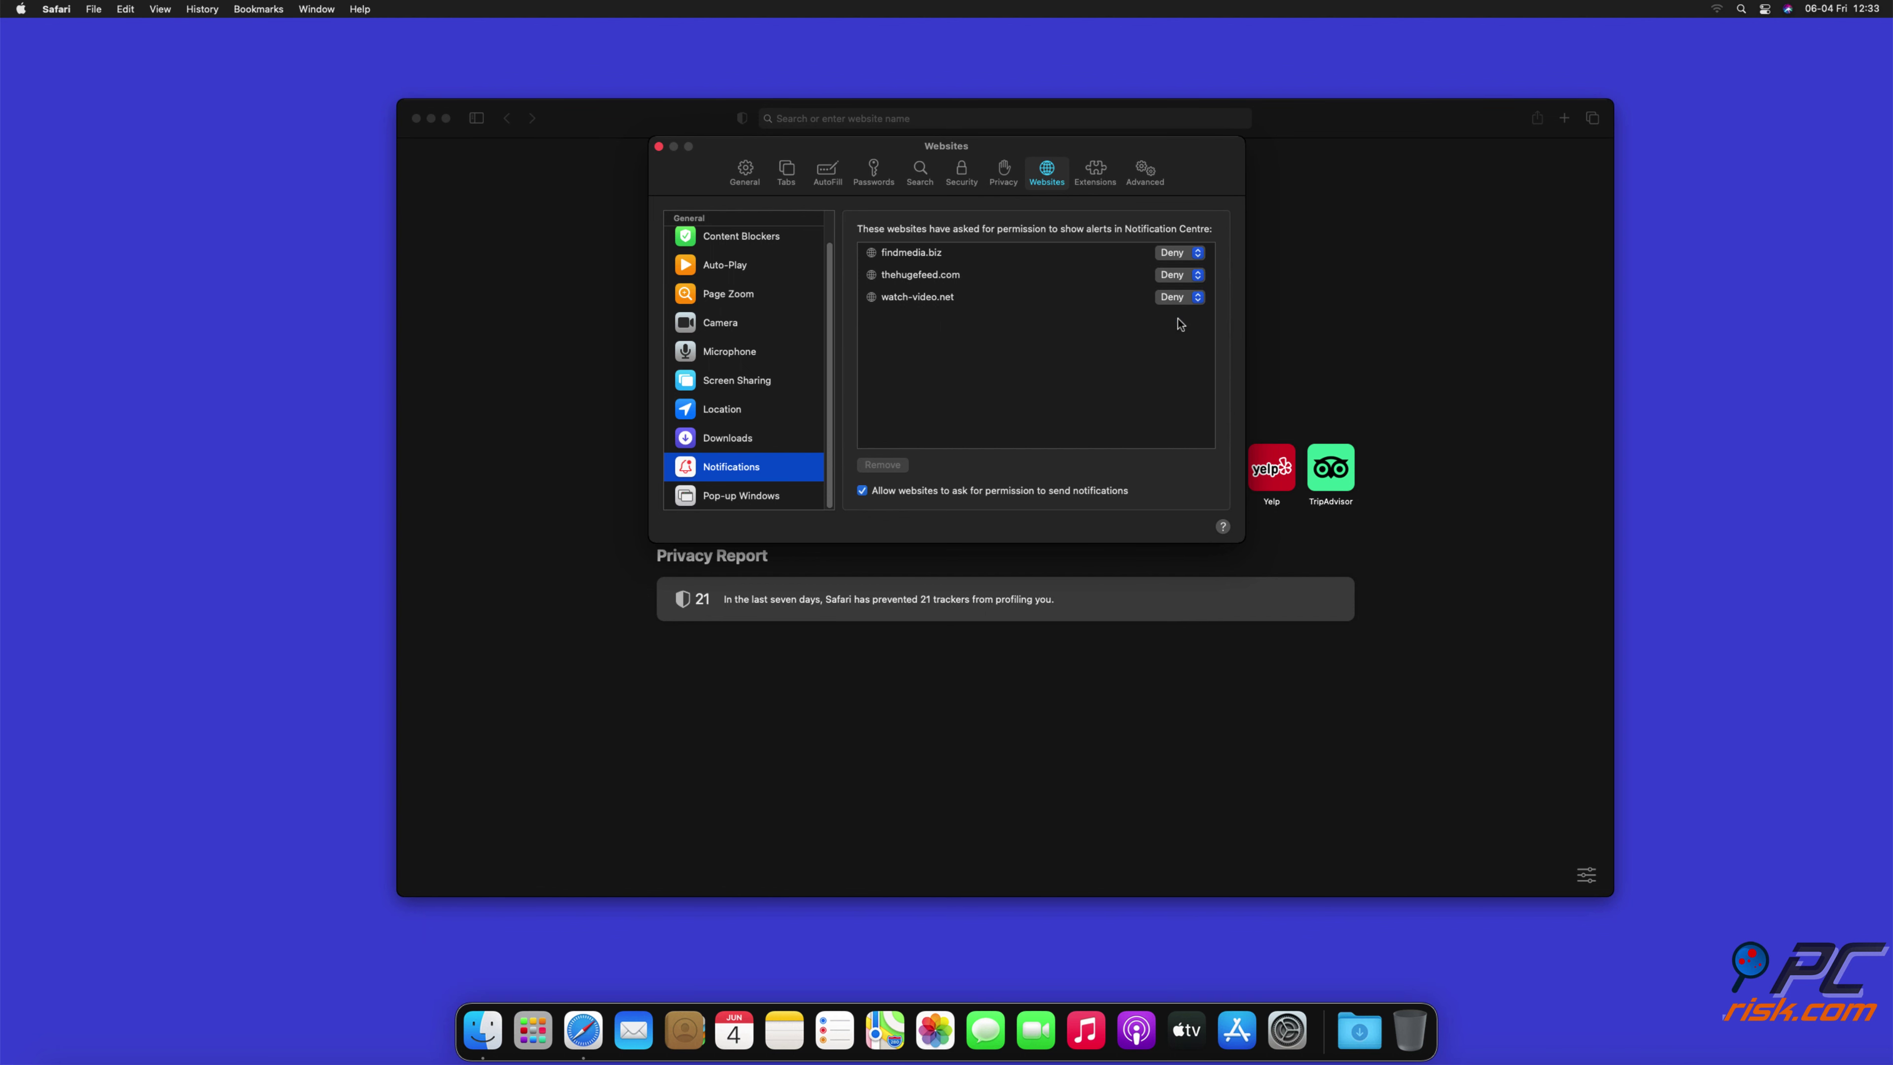
{"action": "left_click", "coordinate": [659, 147]}
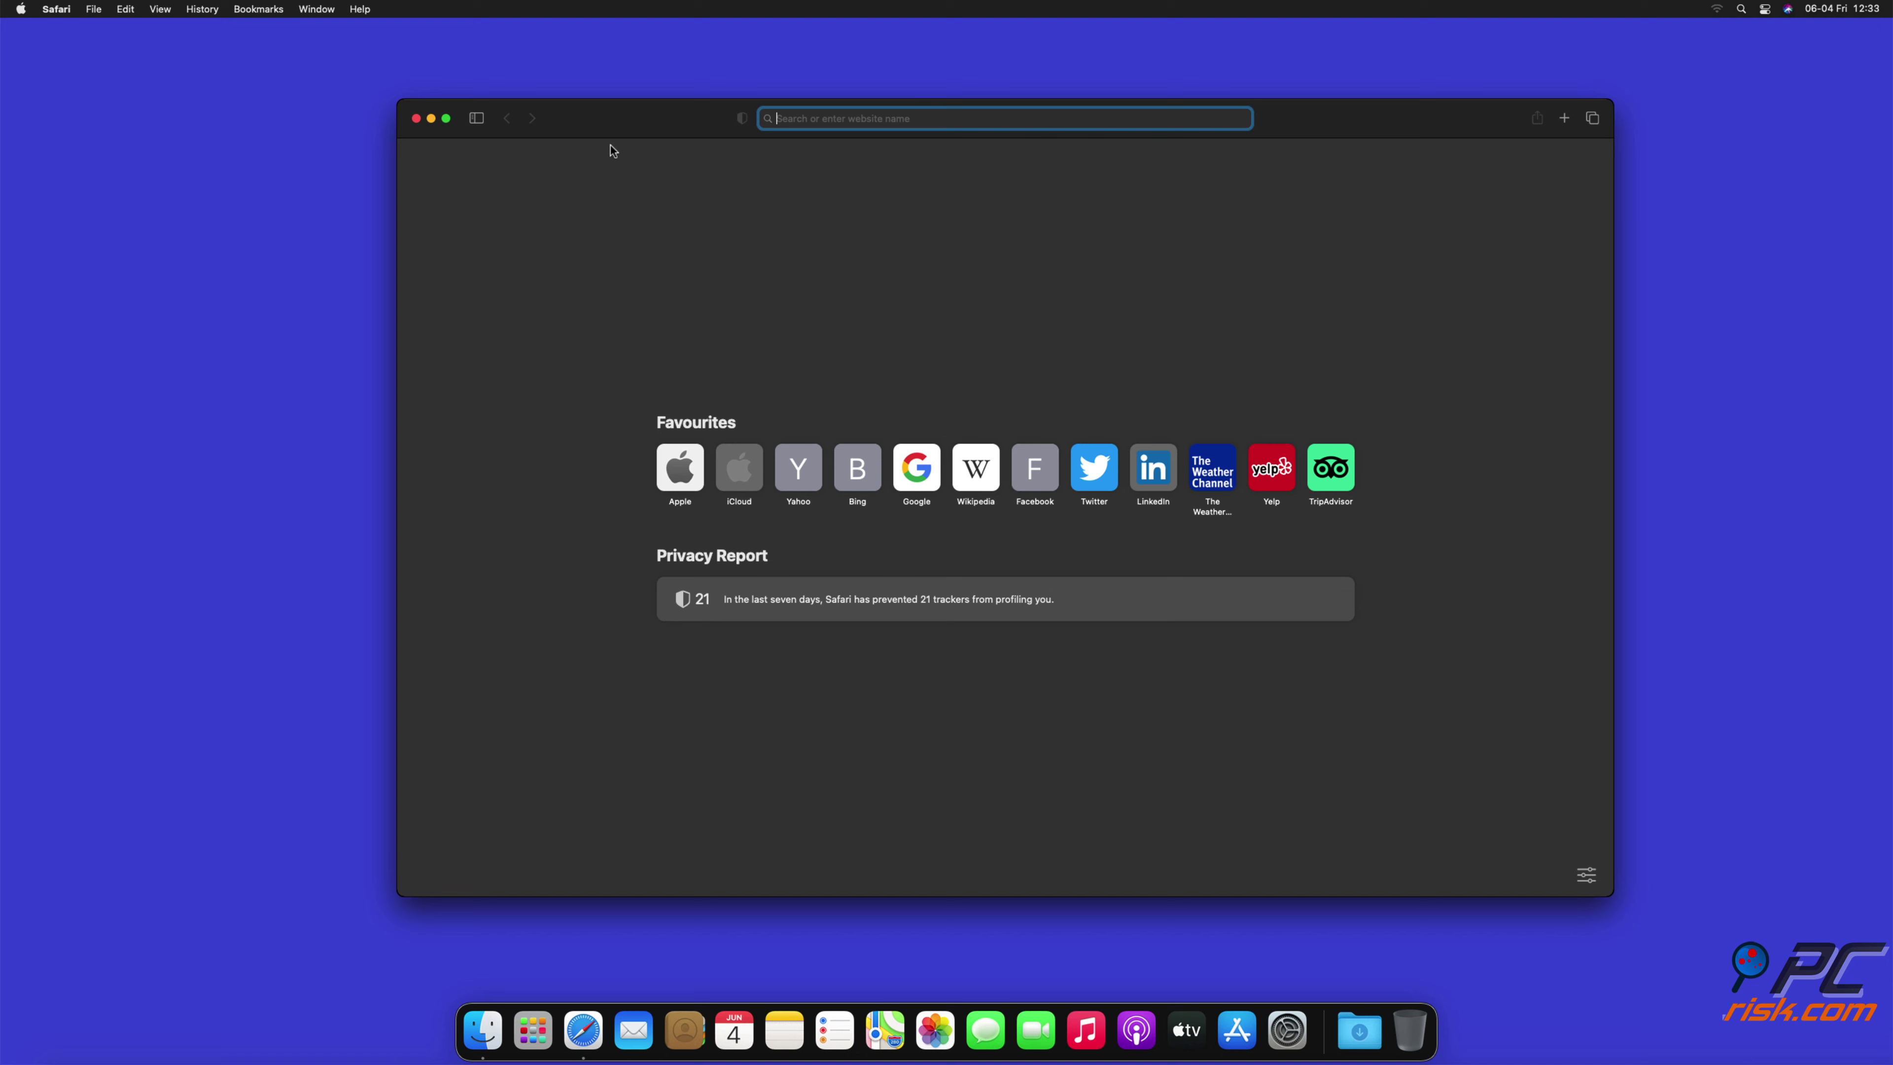
Step: Close Safari, launch Microsoft Edge and open its Settings page
{"action": "left_click", "coordinate": [416, 119]}
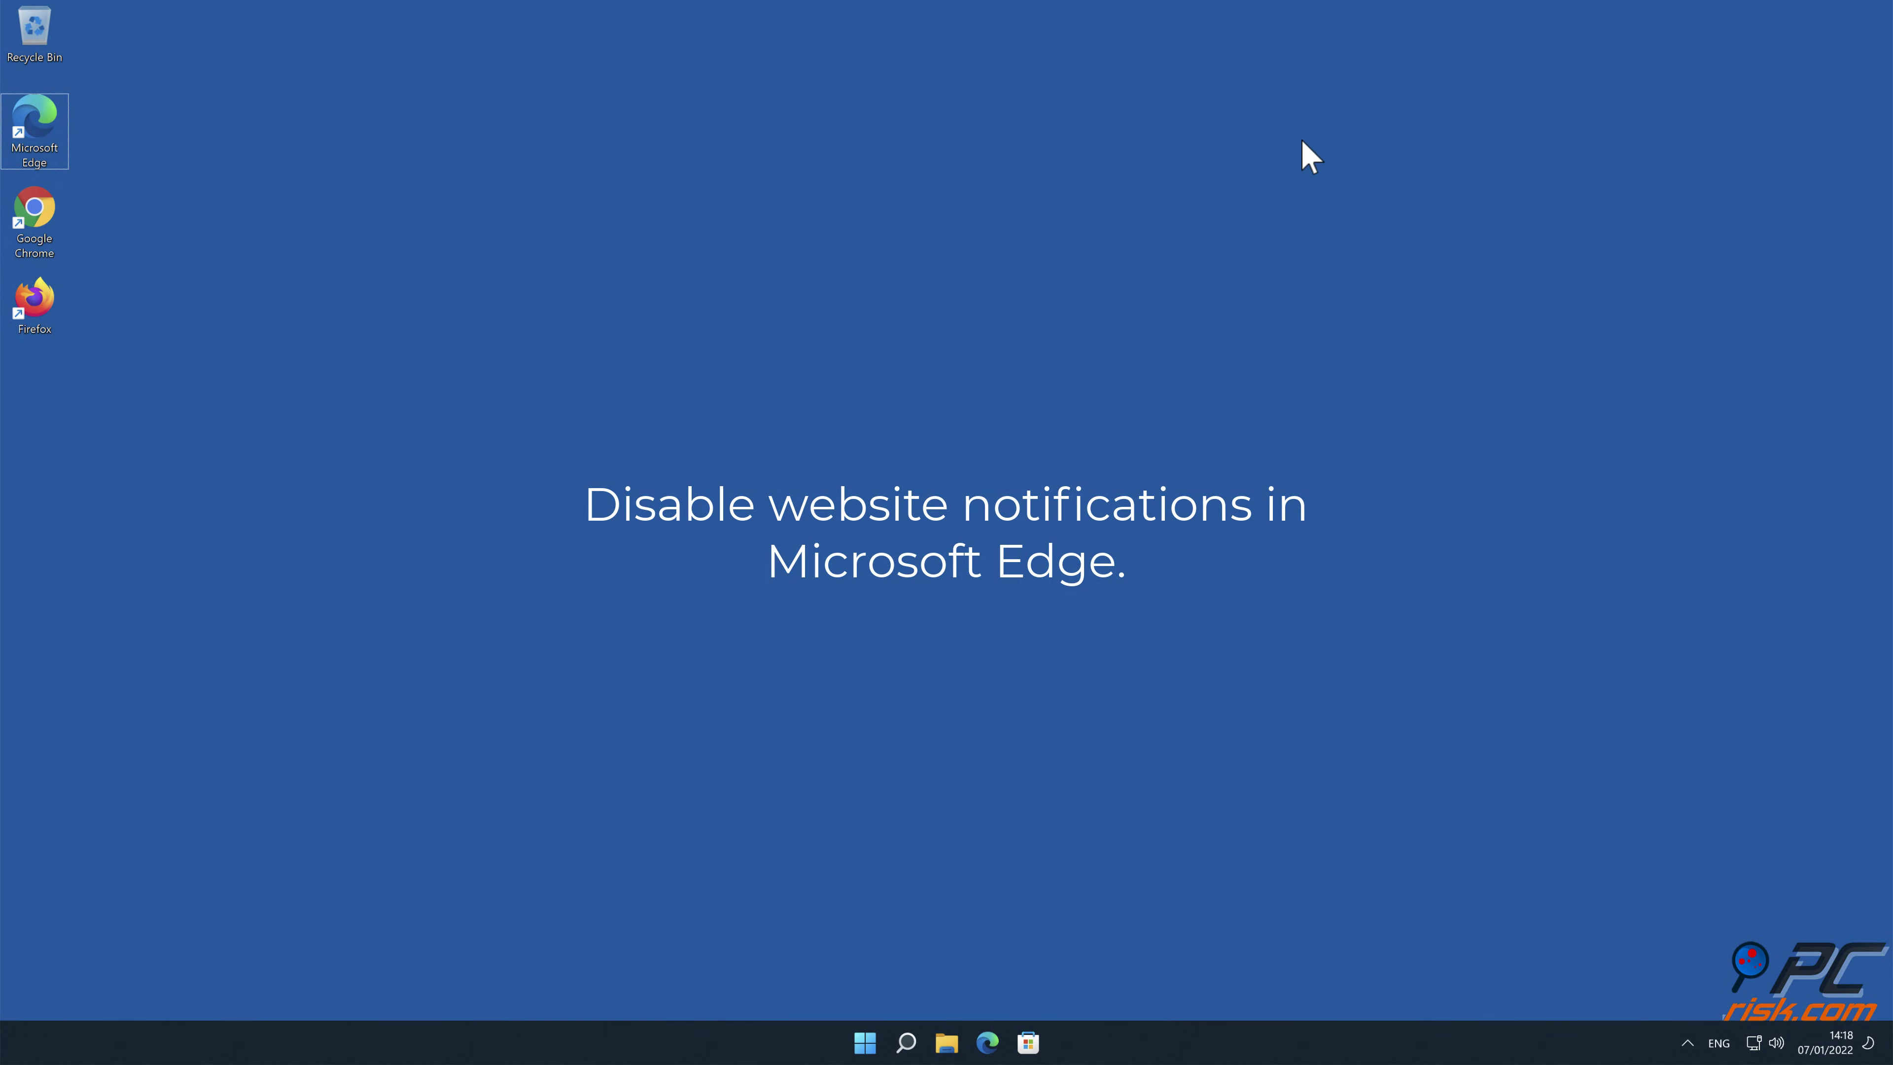
{"action": "double_click", "coordinate": [45, 133]}
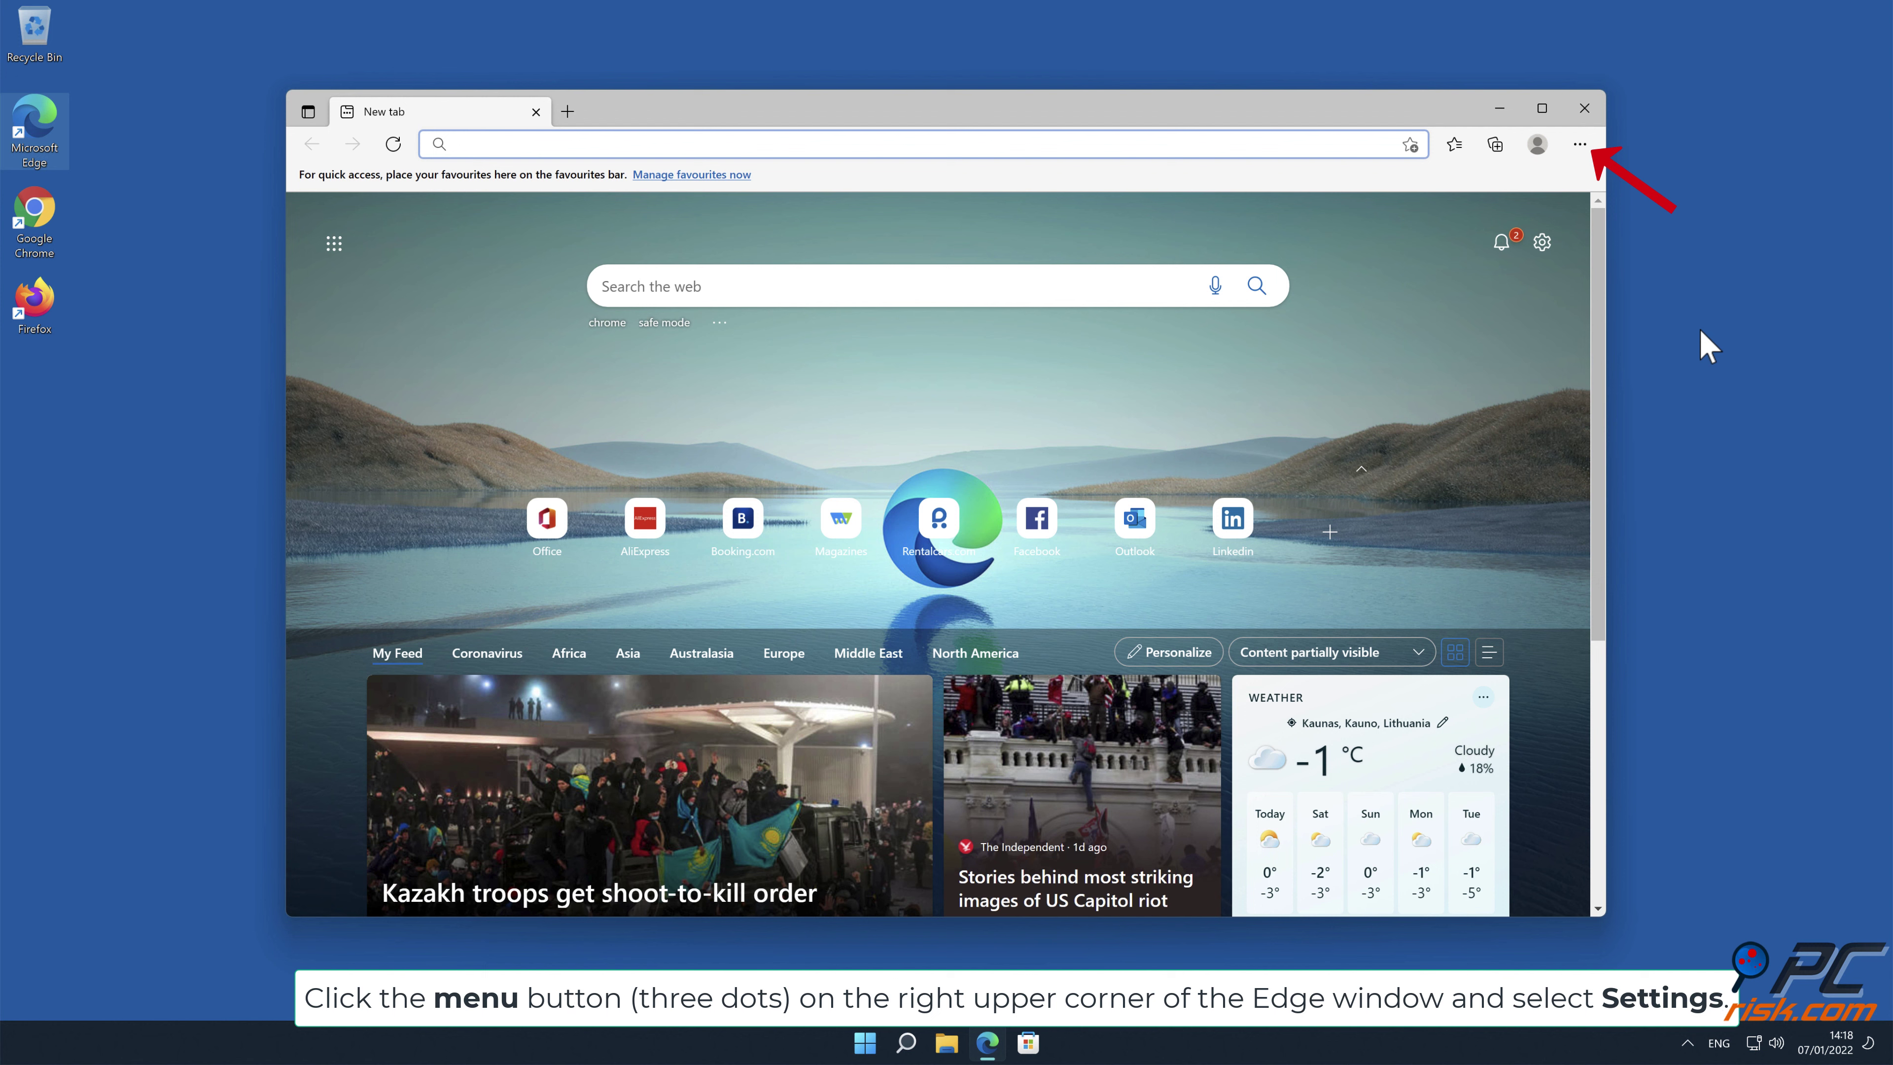
{"action": "left_click", "coordinate": [1579, 145]}
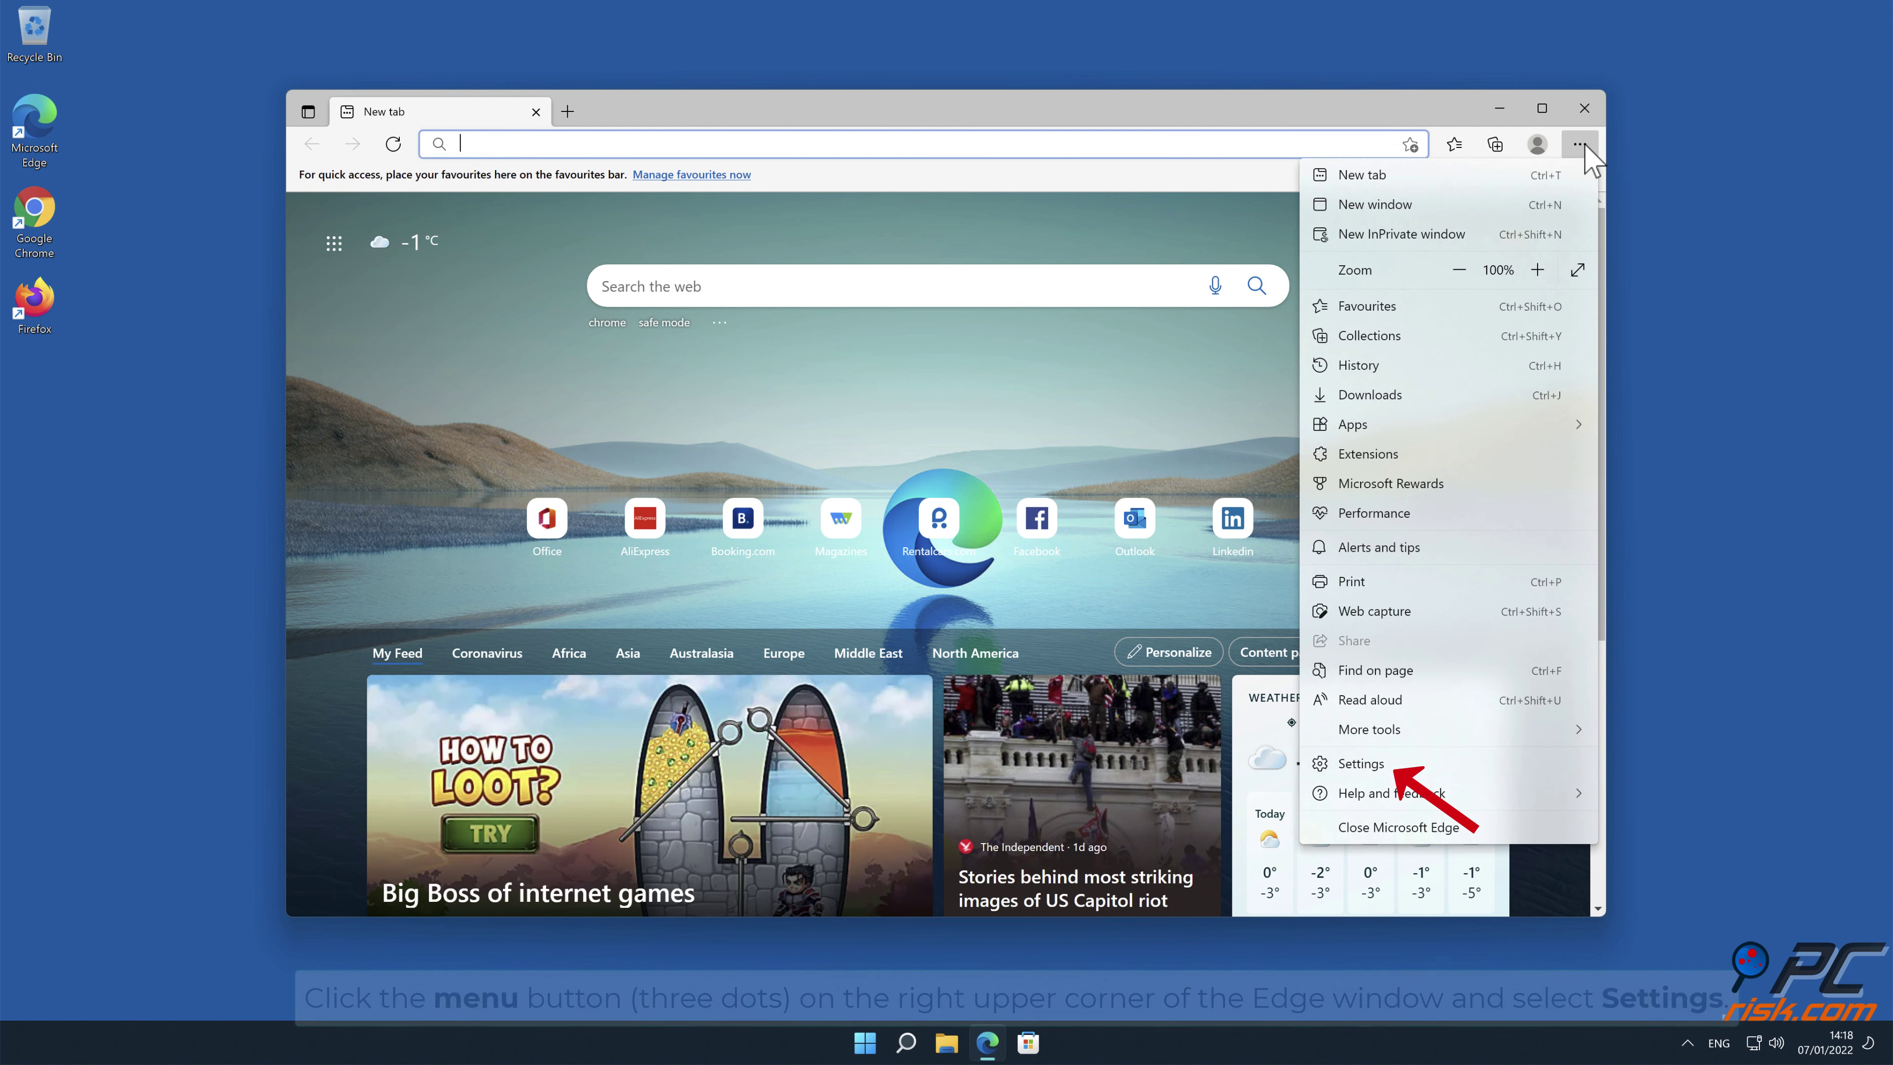
{"action": "left_click", "coordinate": [1412, 761]}
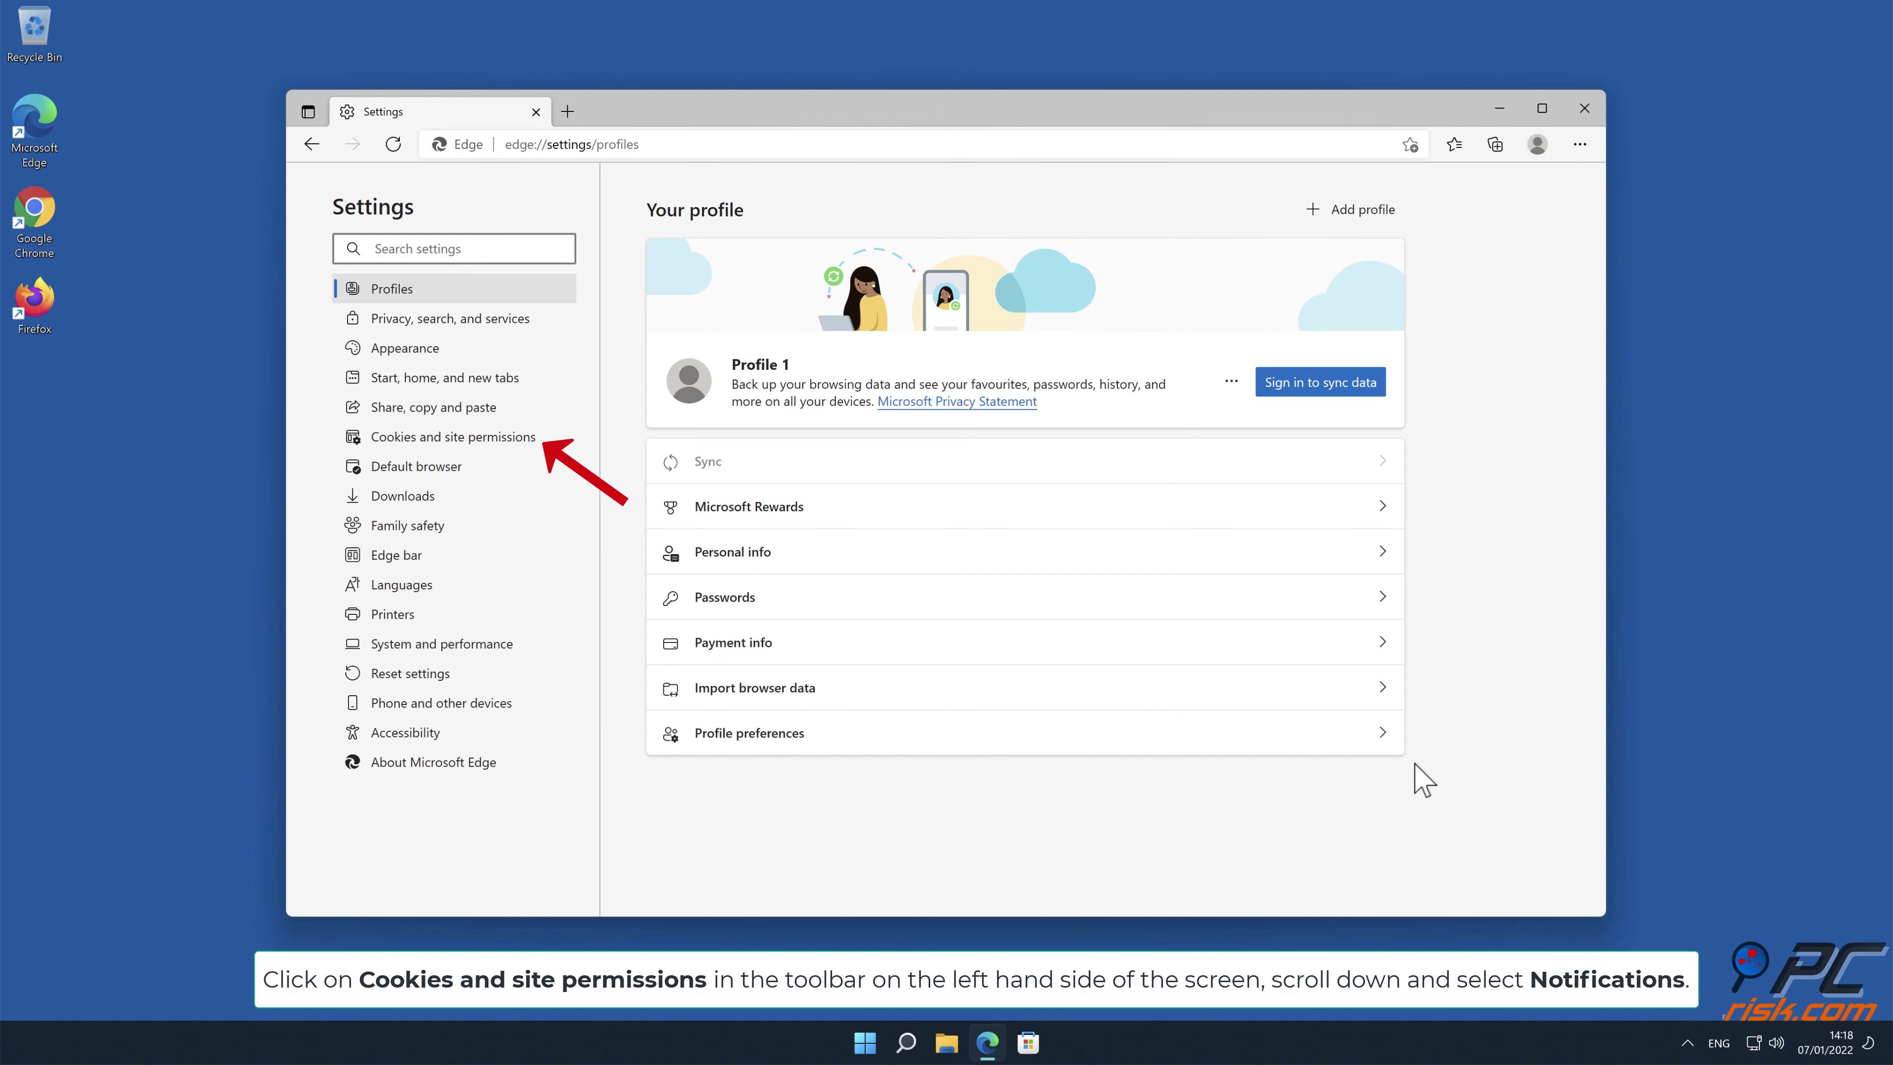
Step: Go to Cookies and site permissions > All permissions > Notifications in Edge settings
{"action": "left_click", "coordinate": [523, 446]}
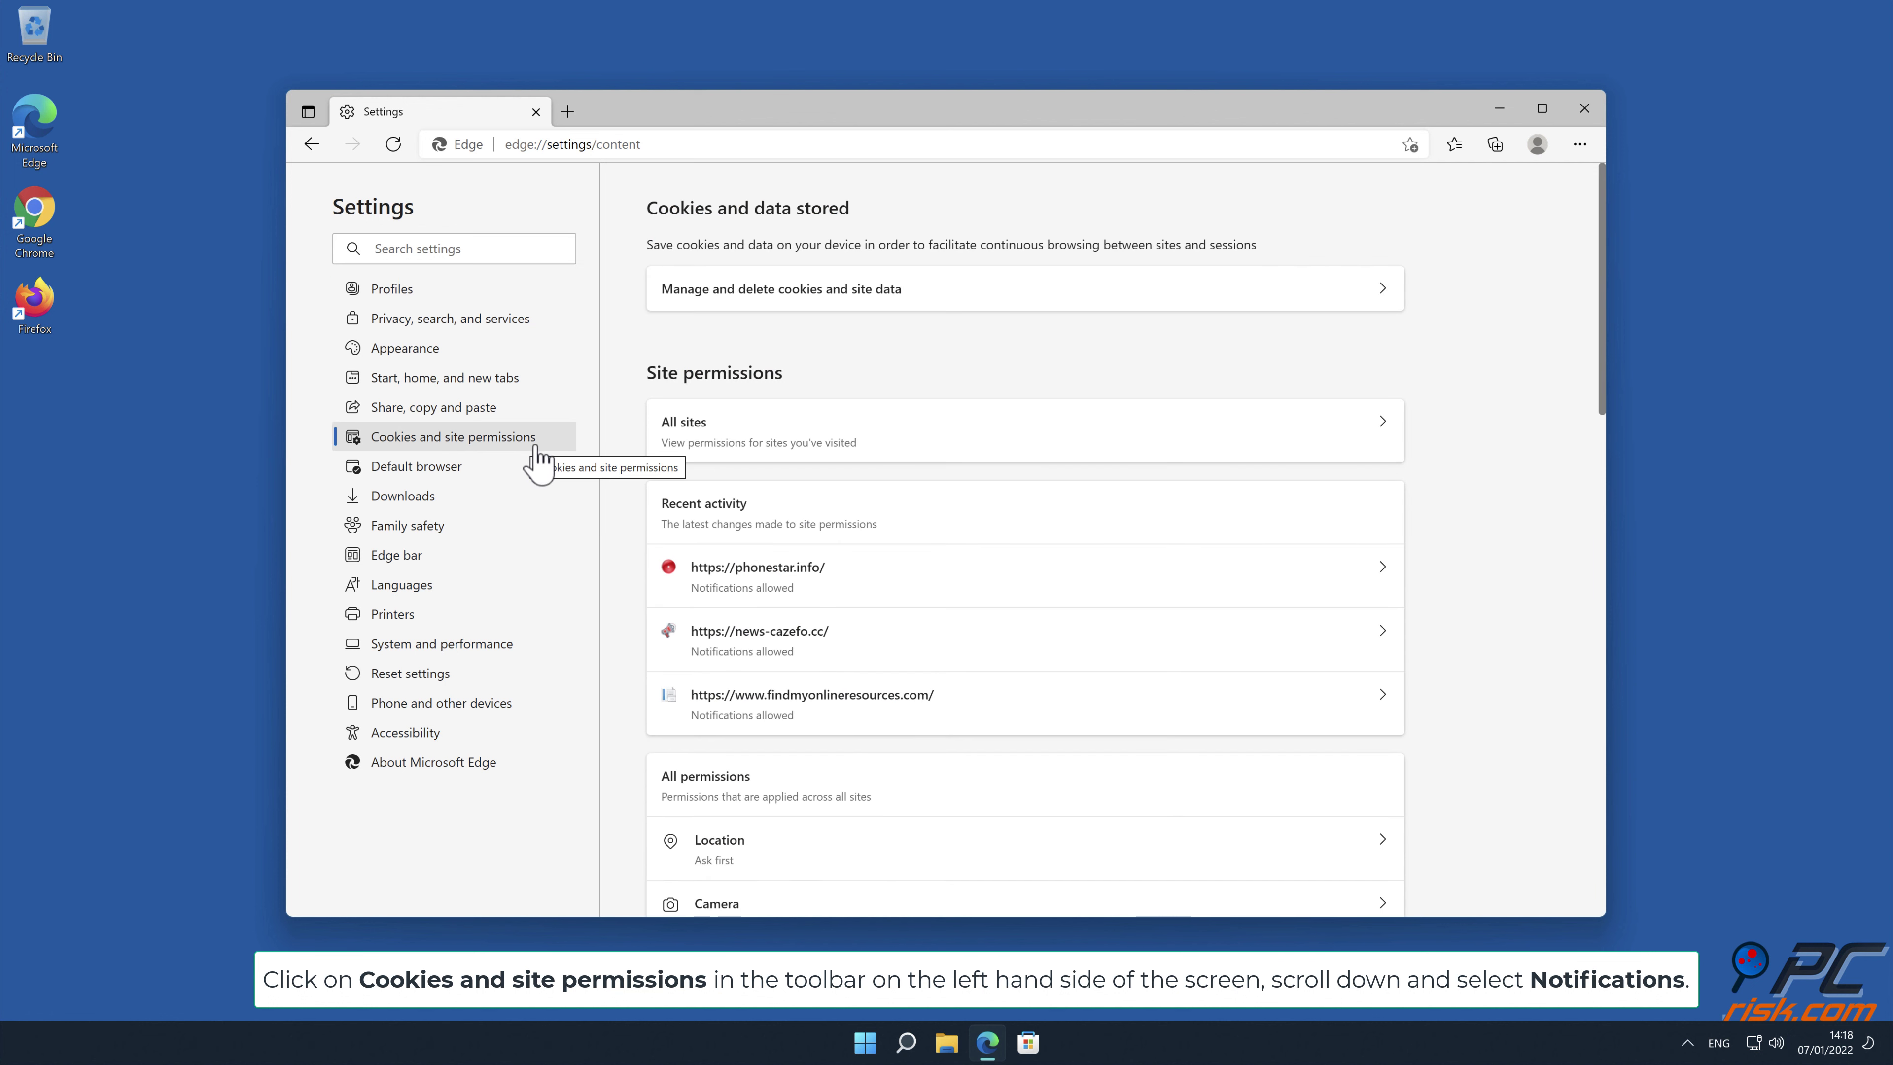
{"action": "left_click_drag", "start_coordinate": [1603, 317], "coordinate": [1613, 504]}
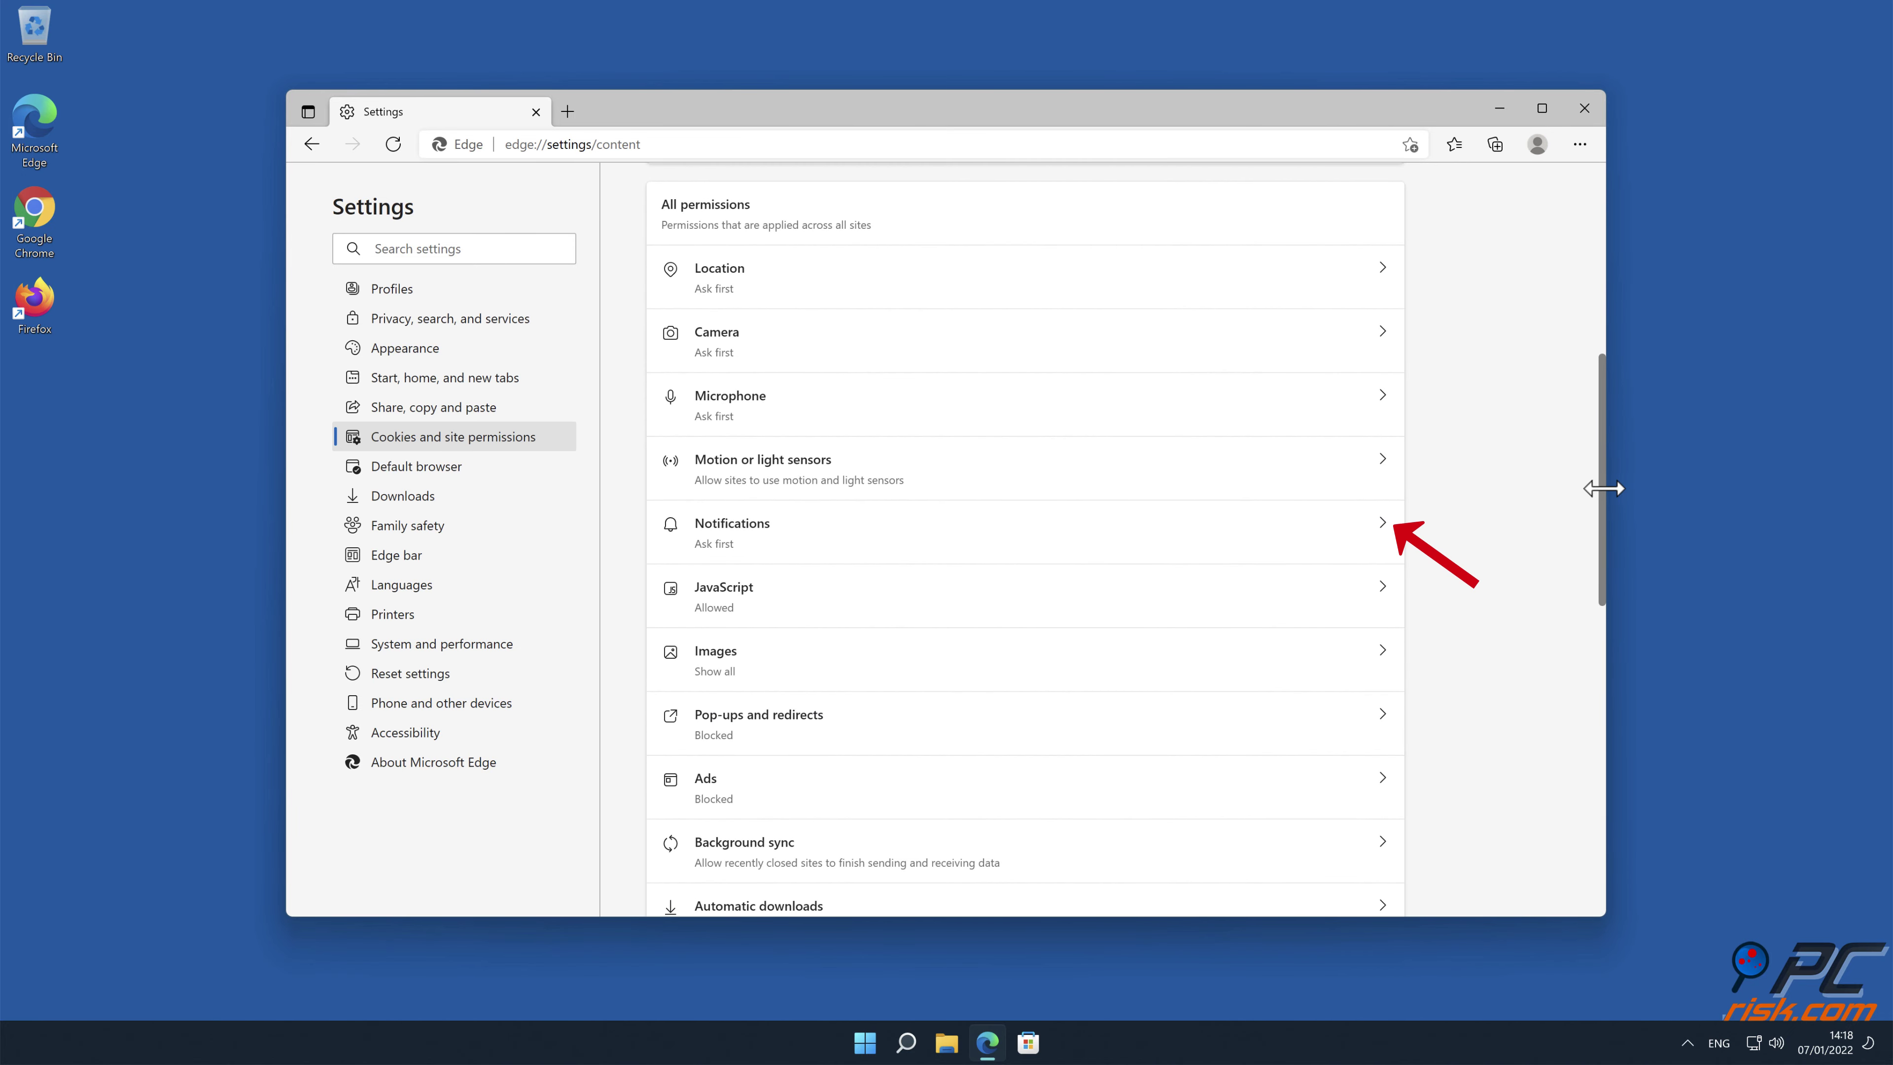
{"action": "left_click", "coordinate": [1379, 525]}
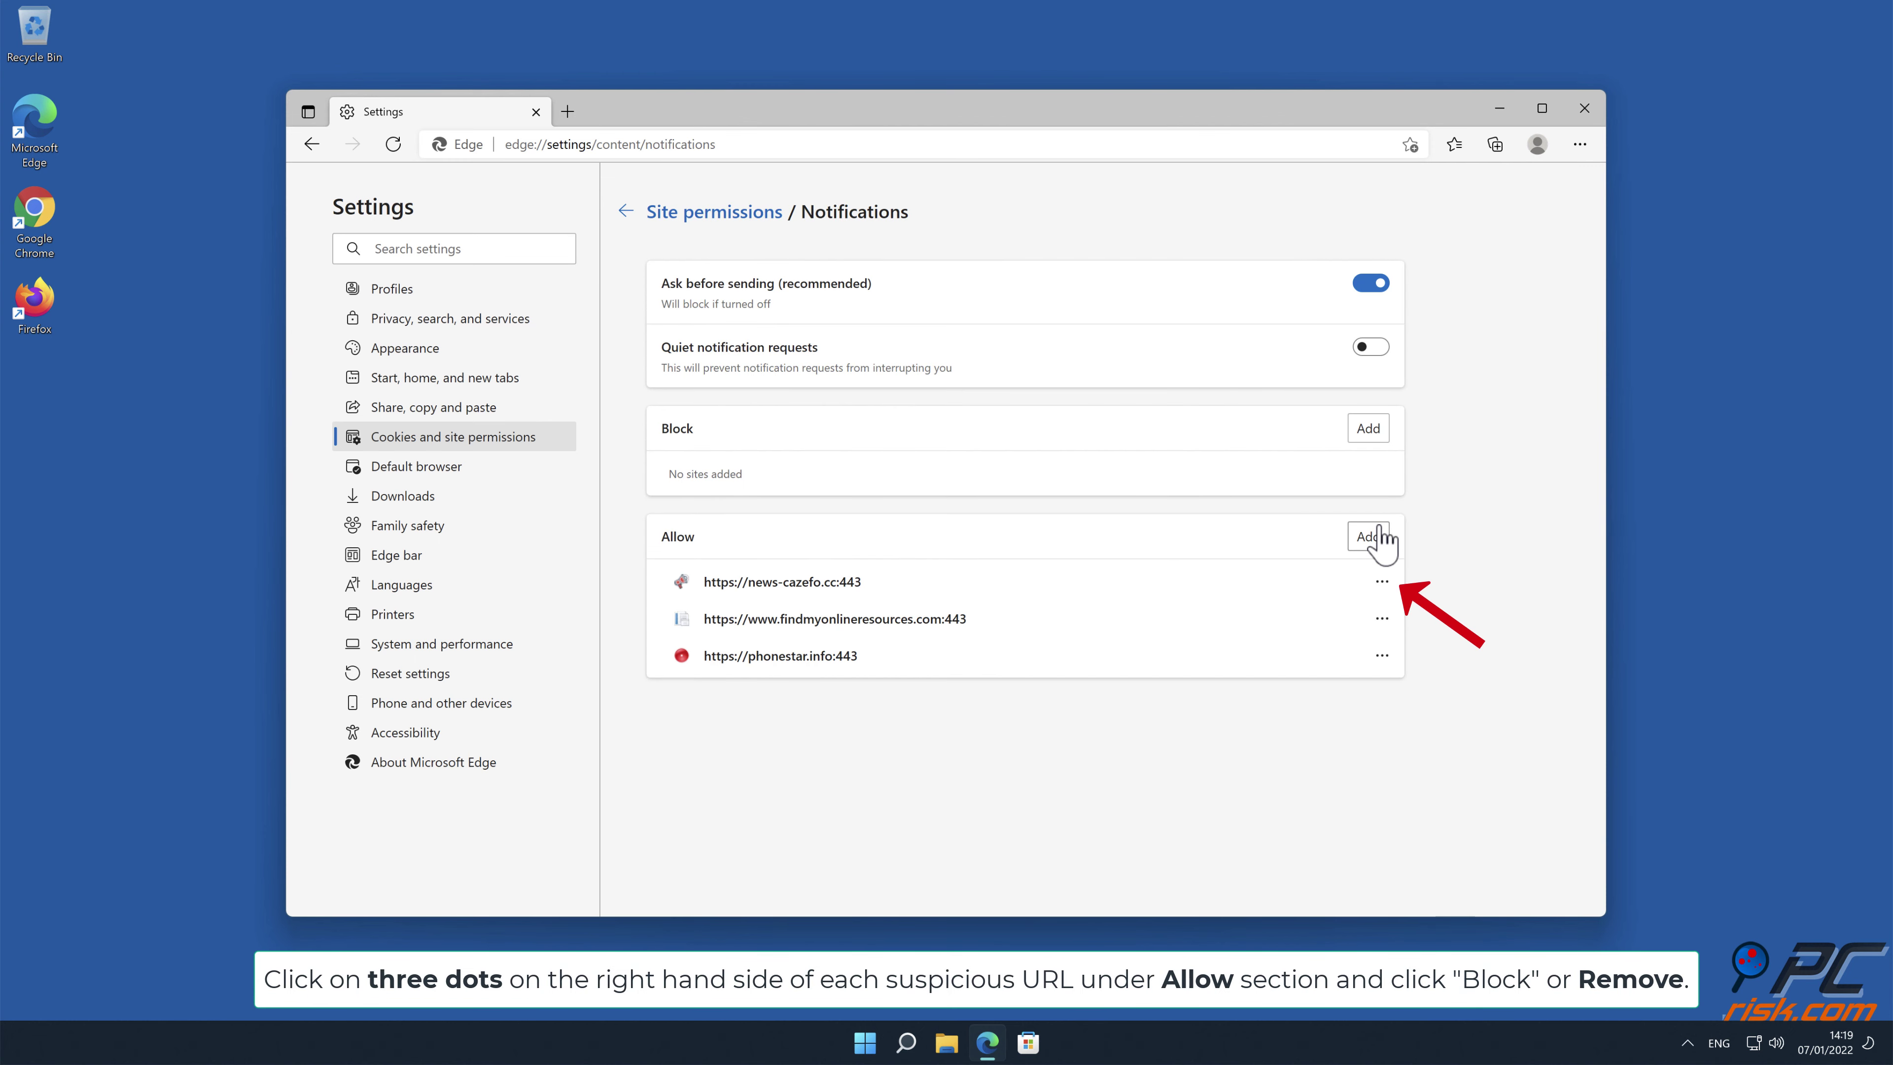
Step: Remove news-cazefo.cc, findmyonlineresources.com and phonestar.info from the Allow list, then close Edge
{"action": "left_click", "coordinate": [1381, 582]}
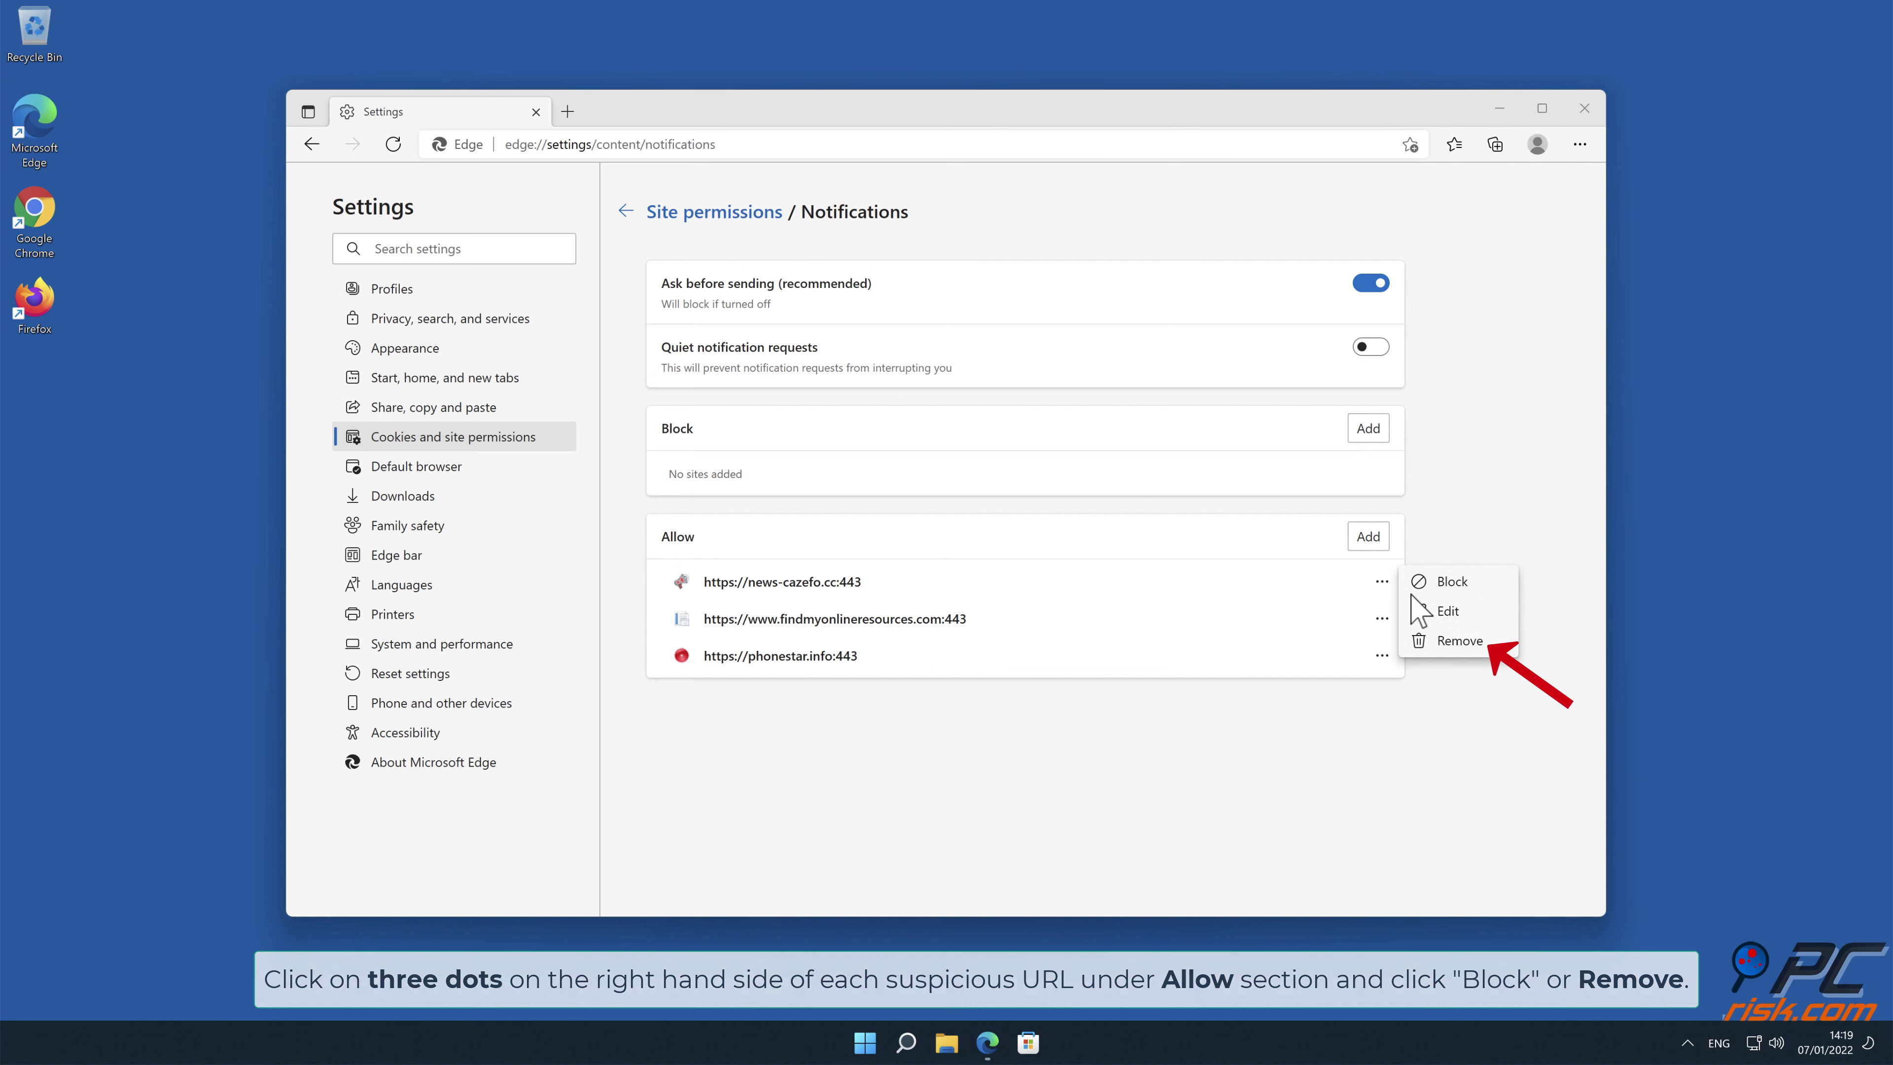
{"action": "left_click", "coordinate": [1461, 642]}
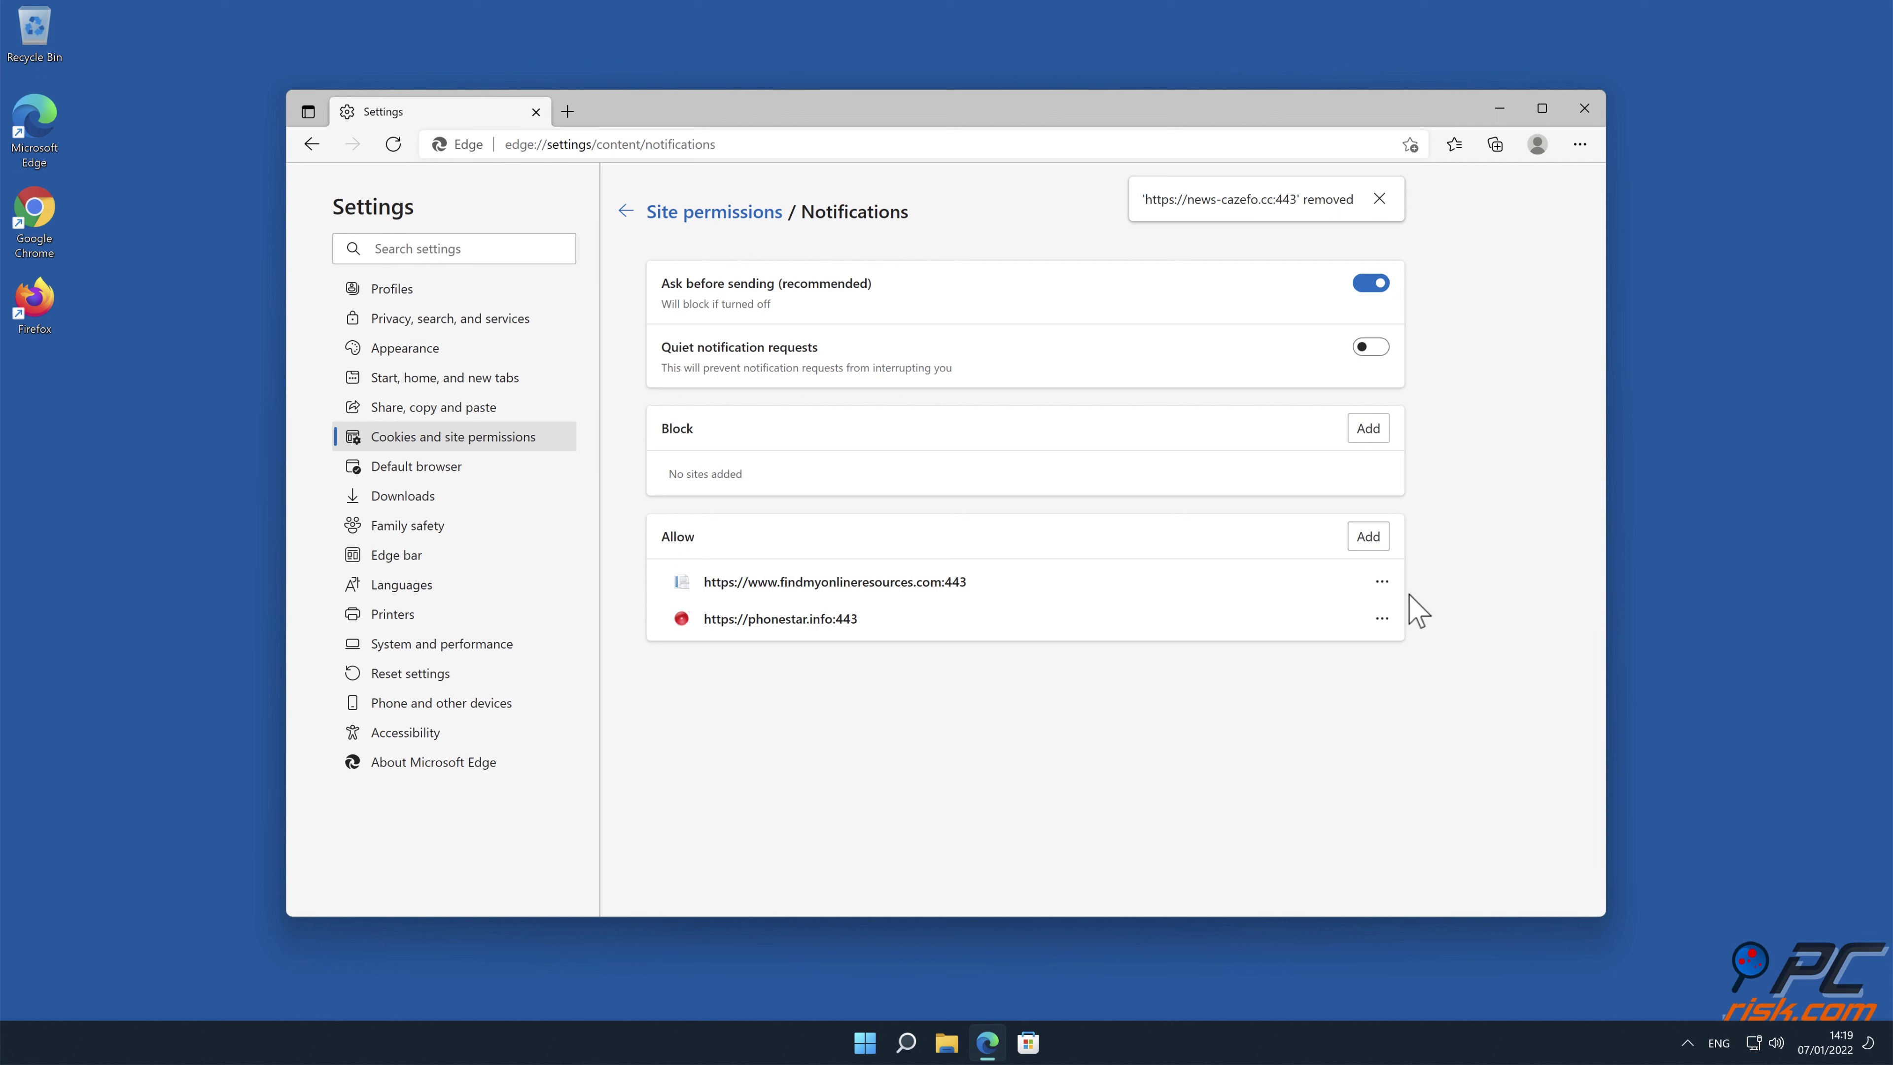
{"action": "left_click", "coordinate": [1382, 581]}
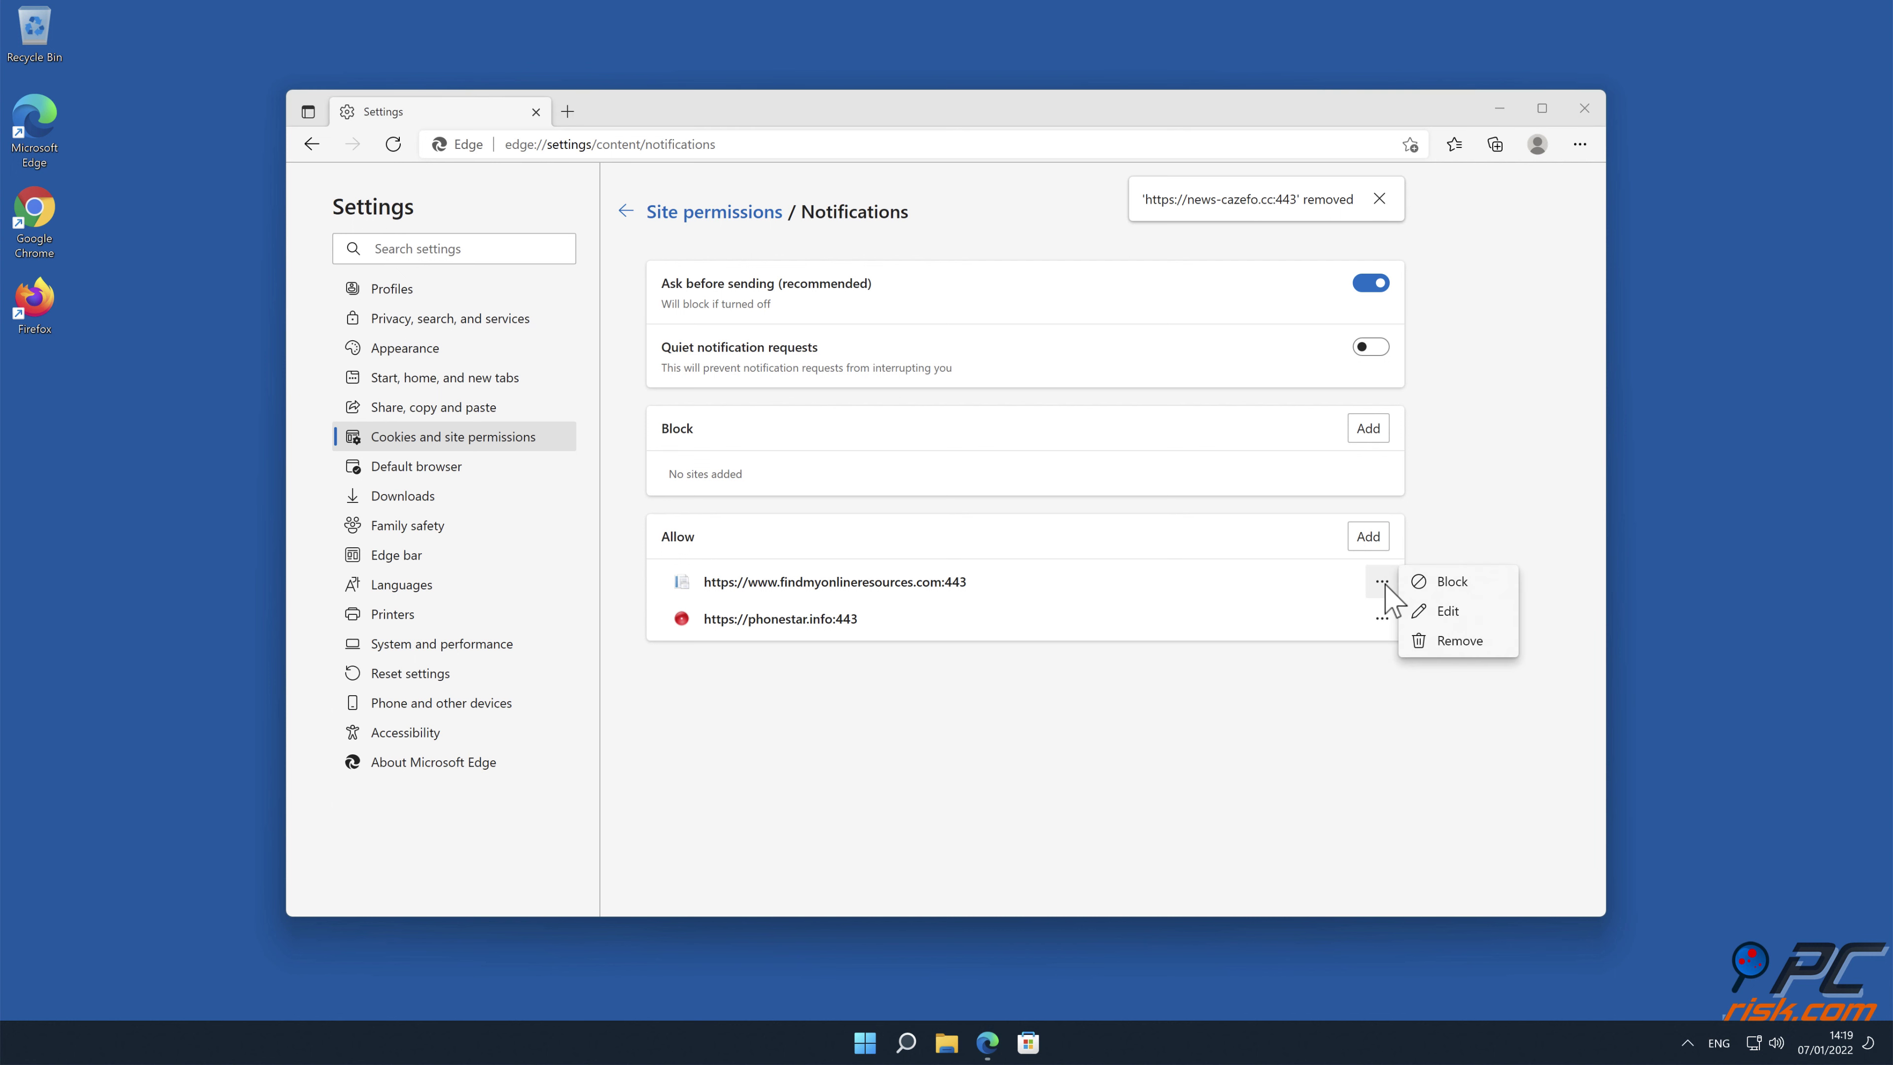
{"action": "left_click", "coordinate": [1460, 646]}
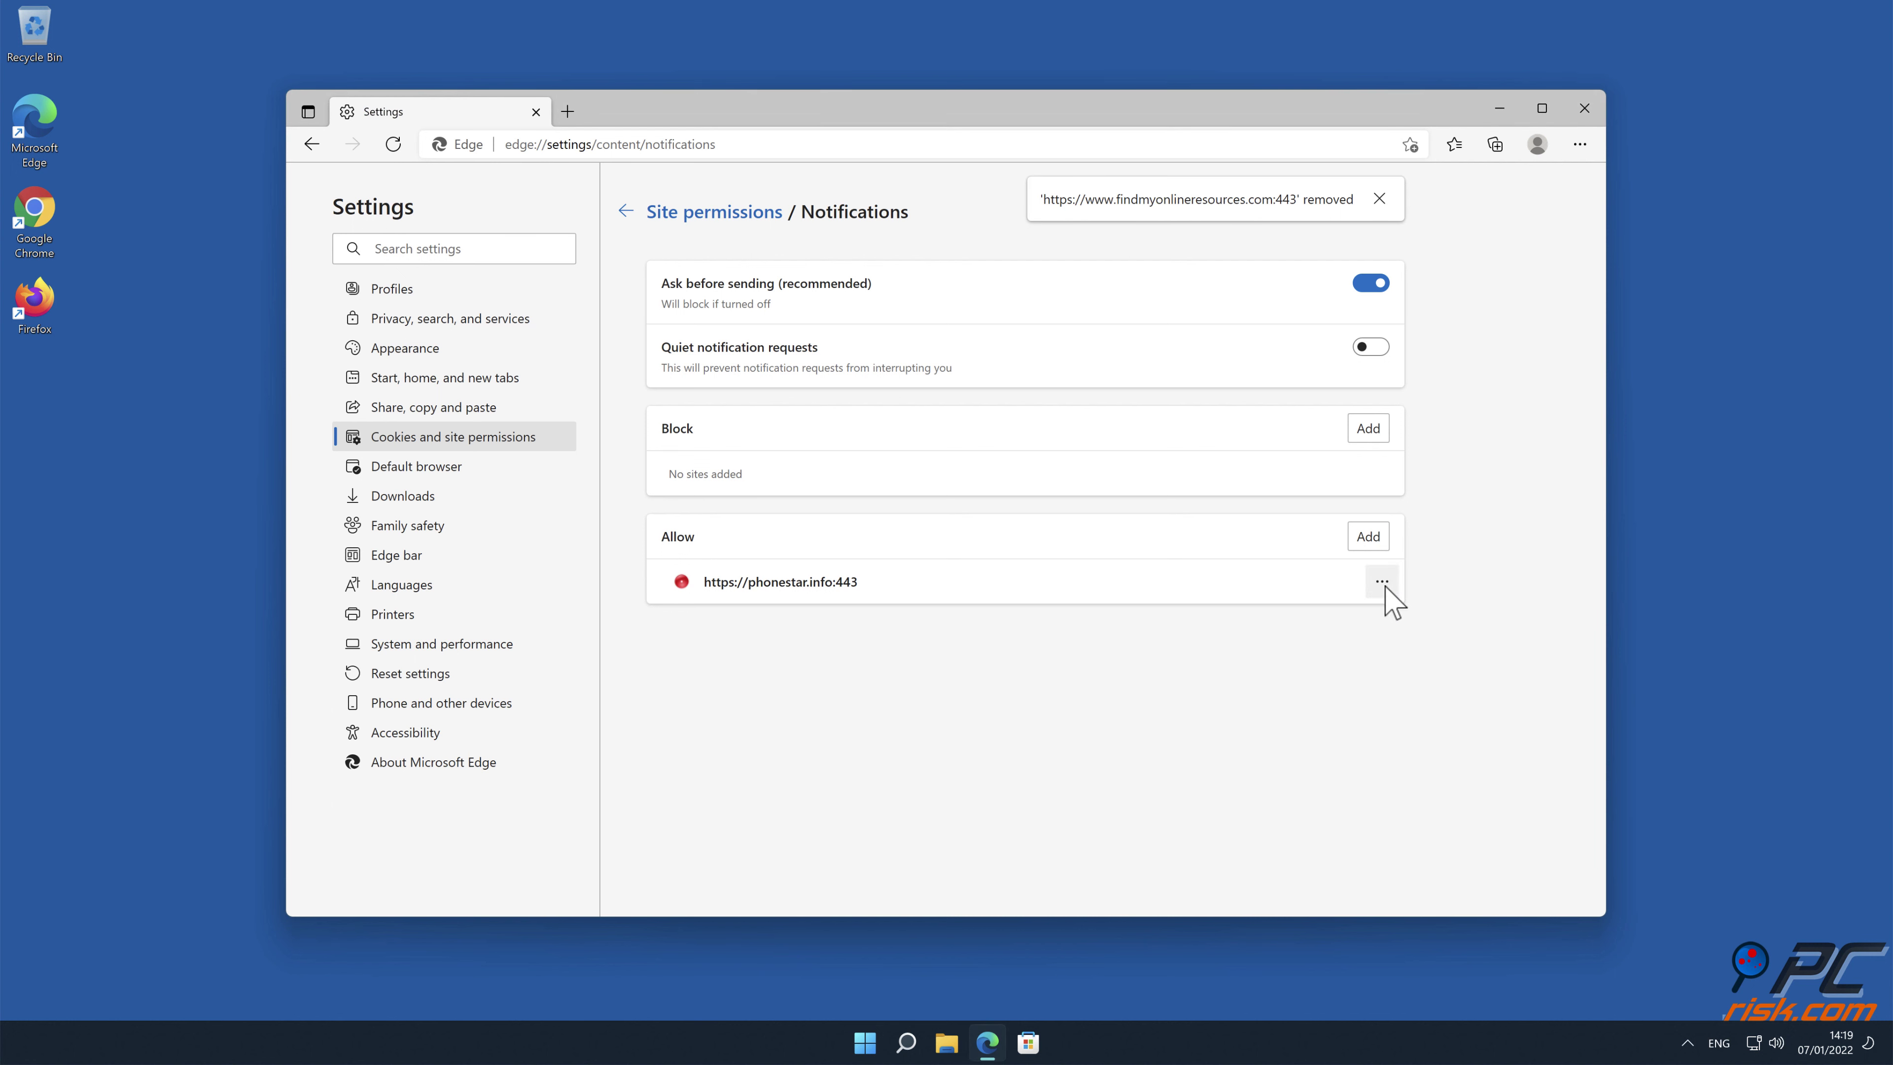
{"action": "left_click", "coordinate": [1383, 583]}
{"action": "left_click", "coordinate": [1459, 643]}
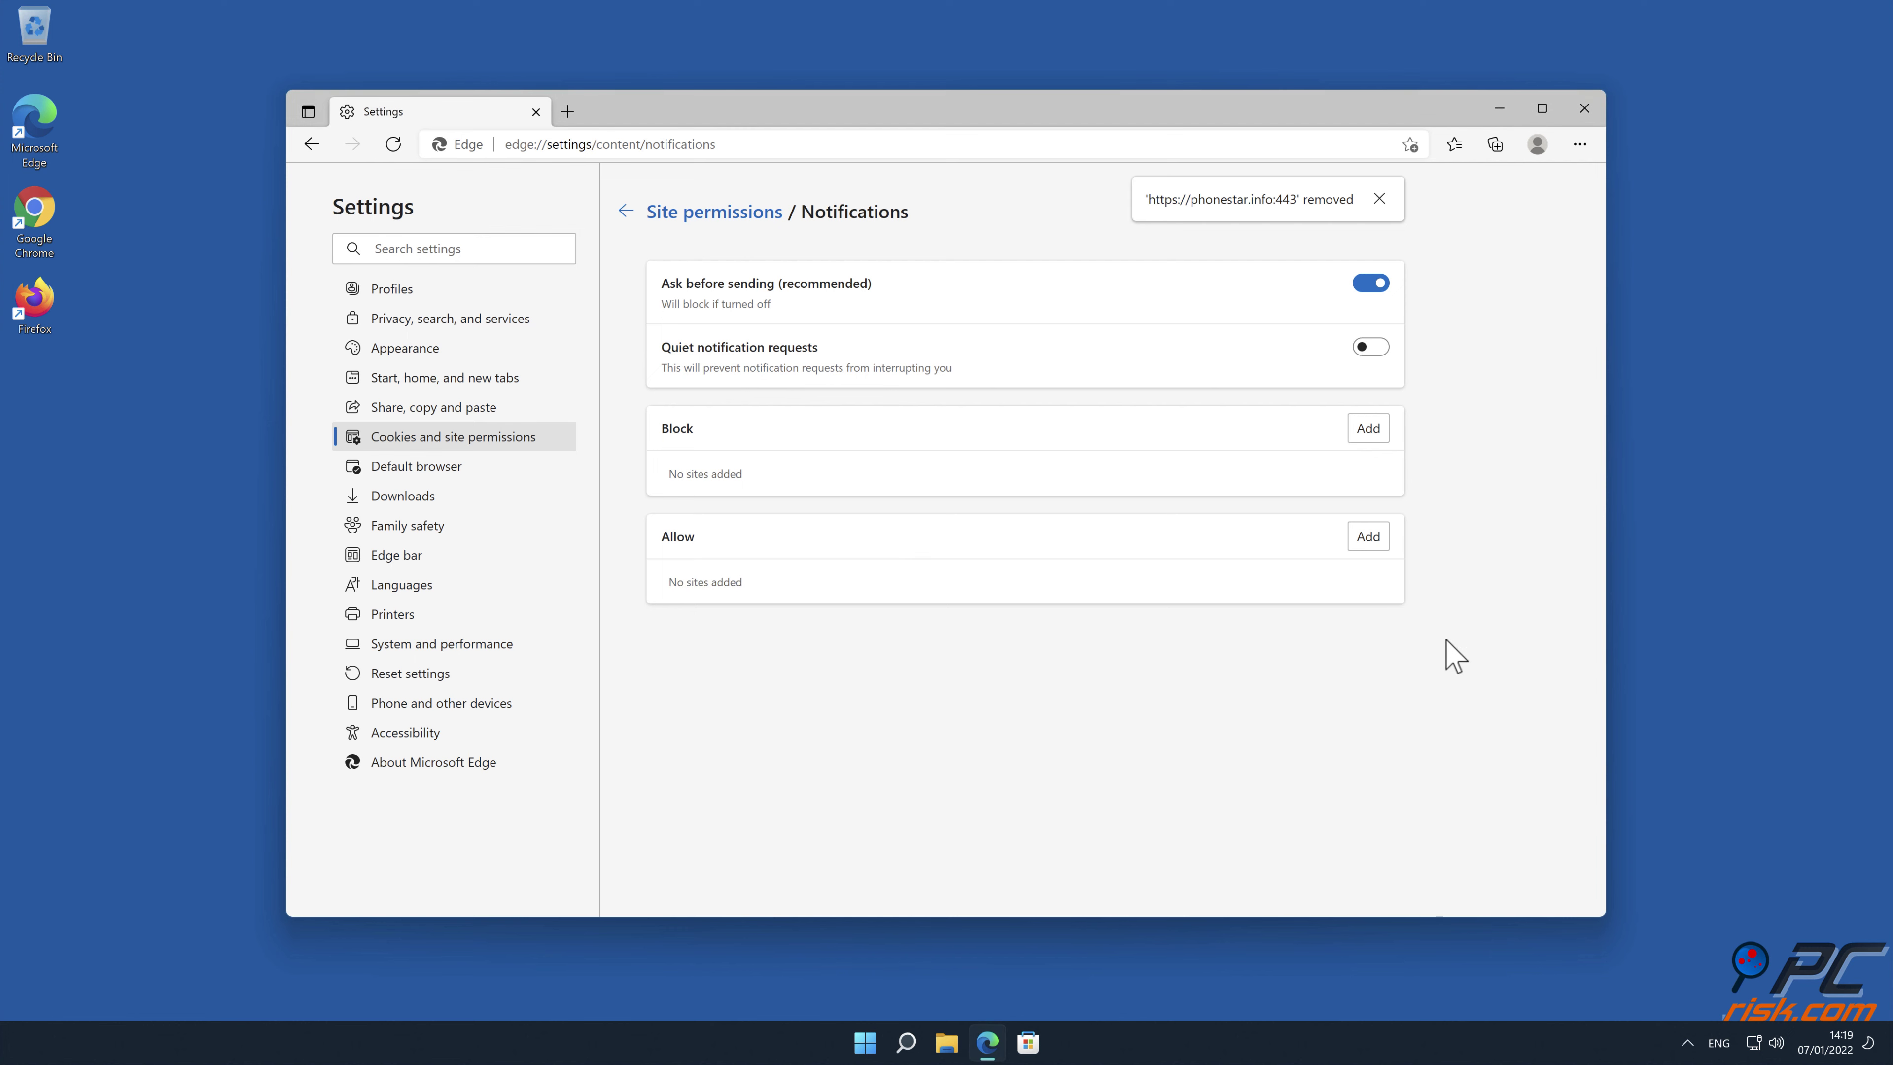
{"action": "left_click", "coordinate": [1587, 112]}
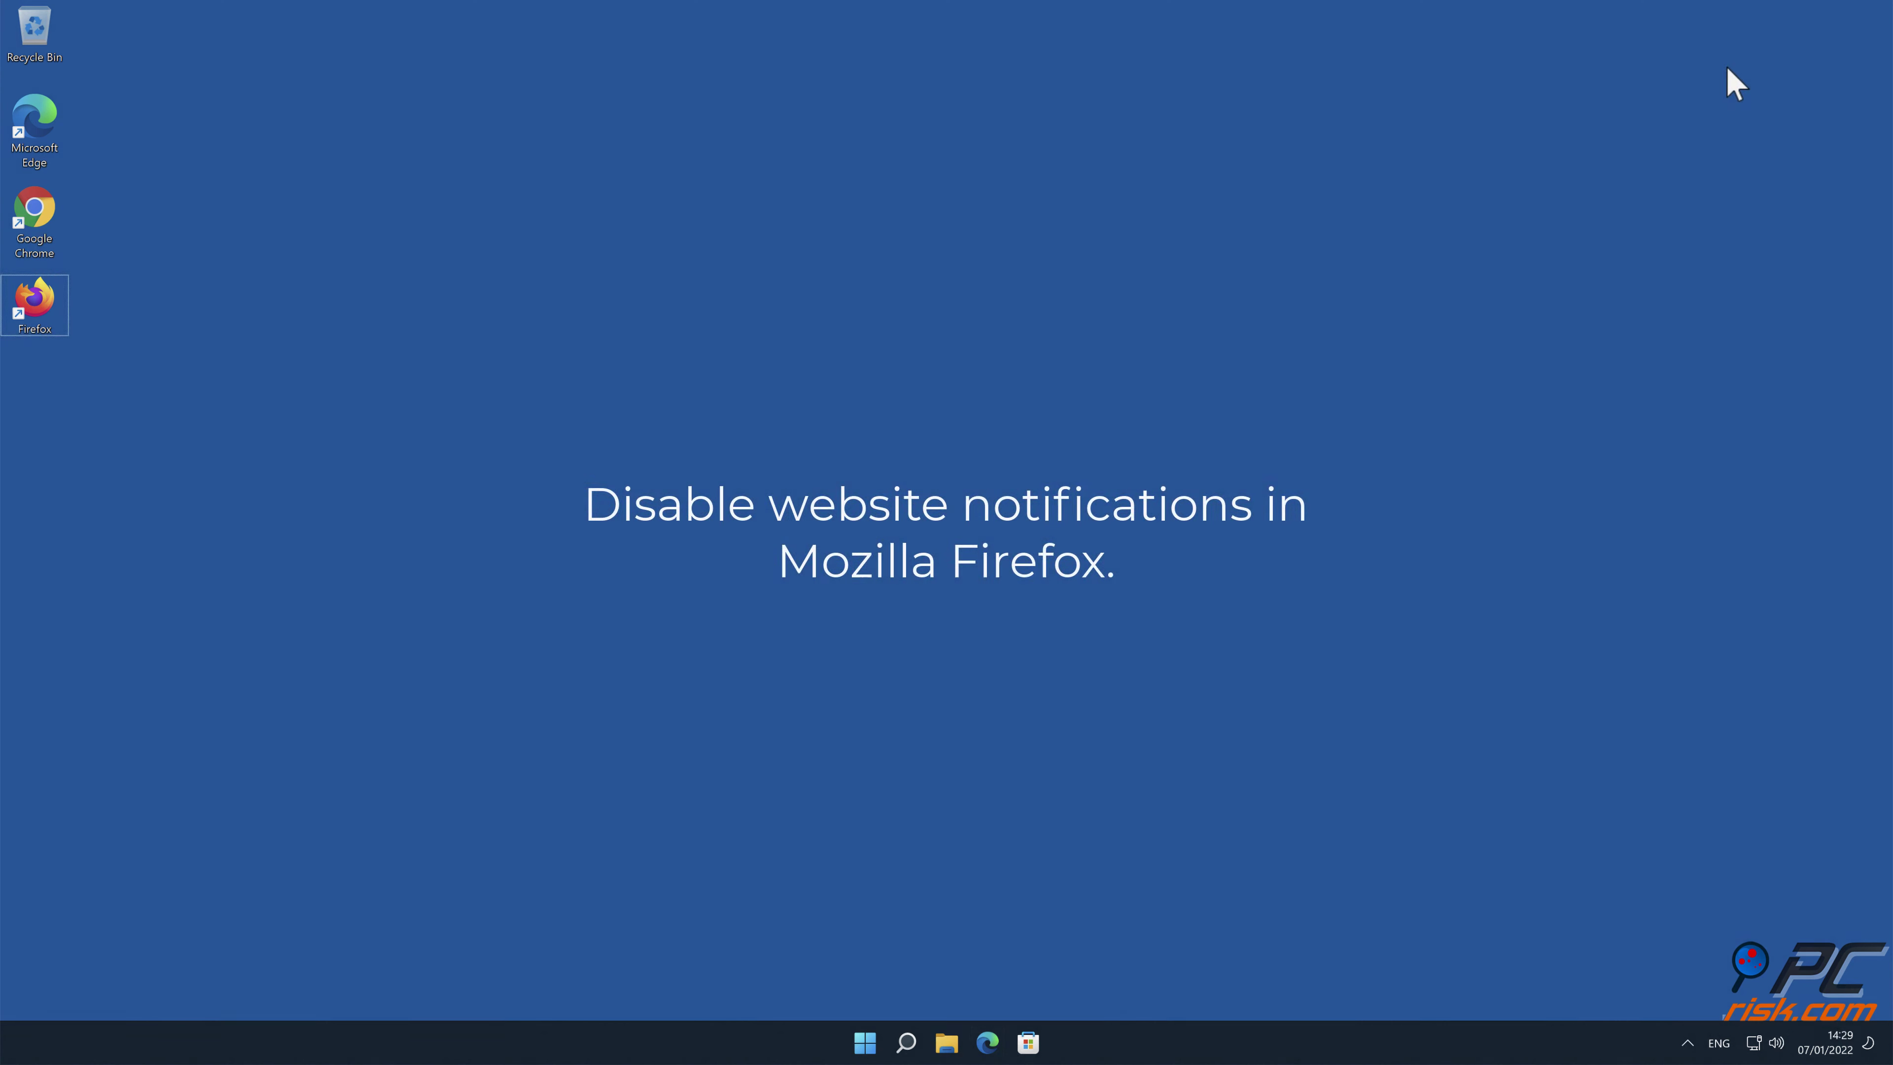
Step: Launch Firefox and go to Settings > Privacy & Security, scrolled down to Permissions
{"action": "double_click", "coordinate": [34, 302]}
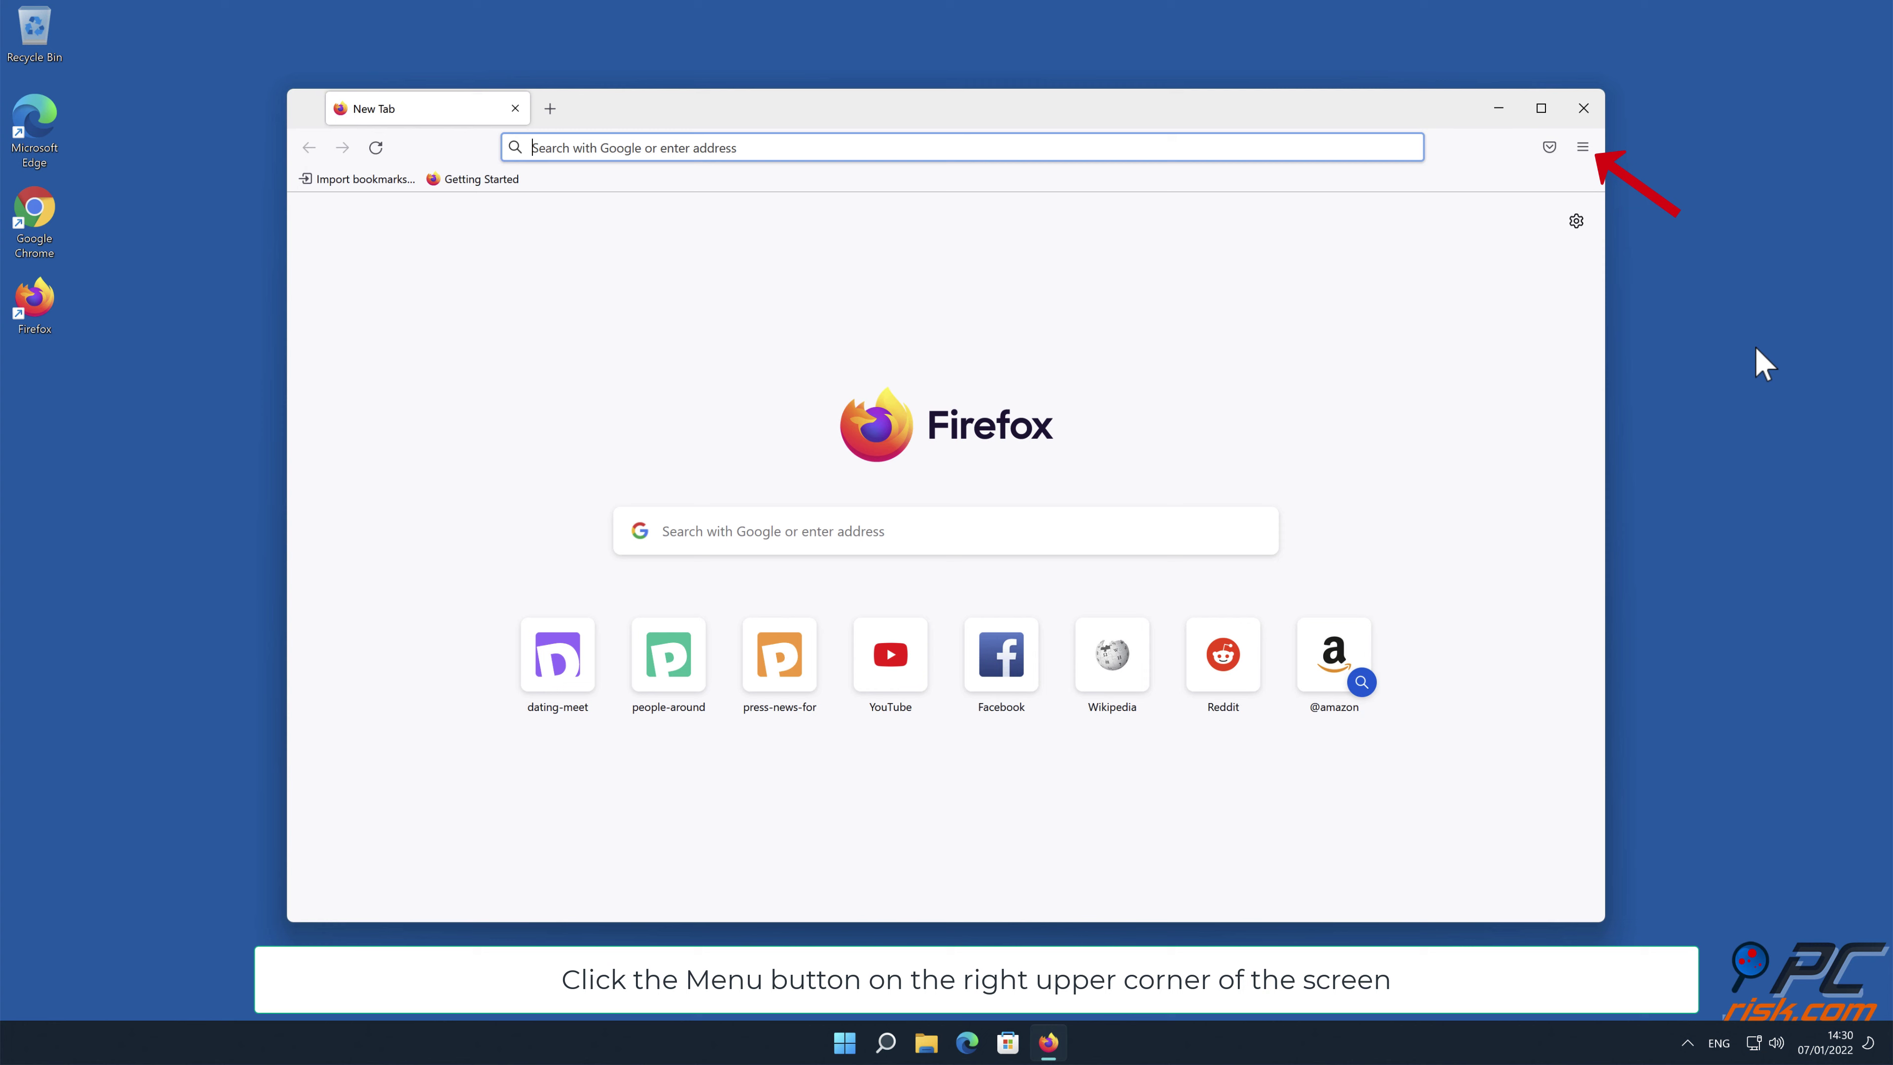
{"action": "left_click", "coordinate": [1583, 147]}
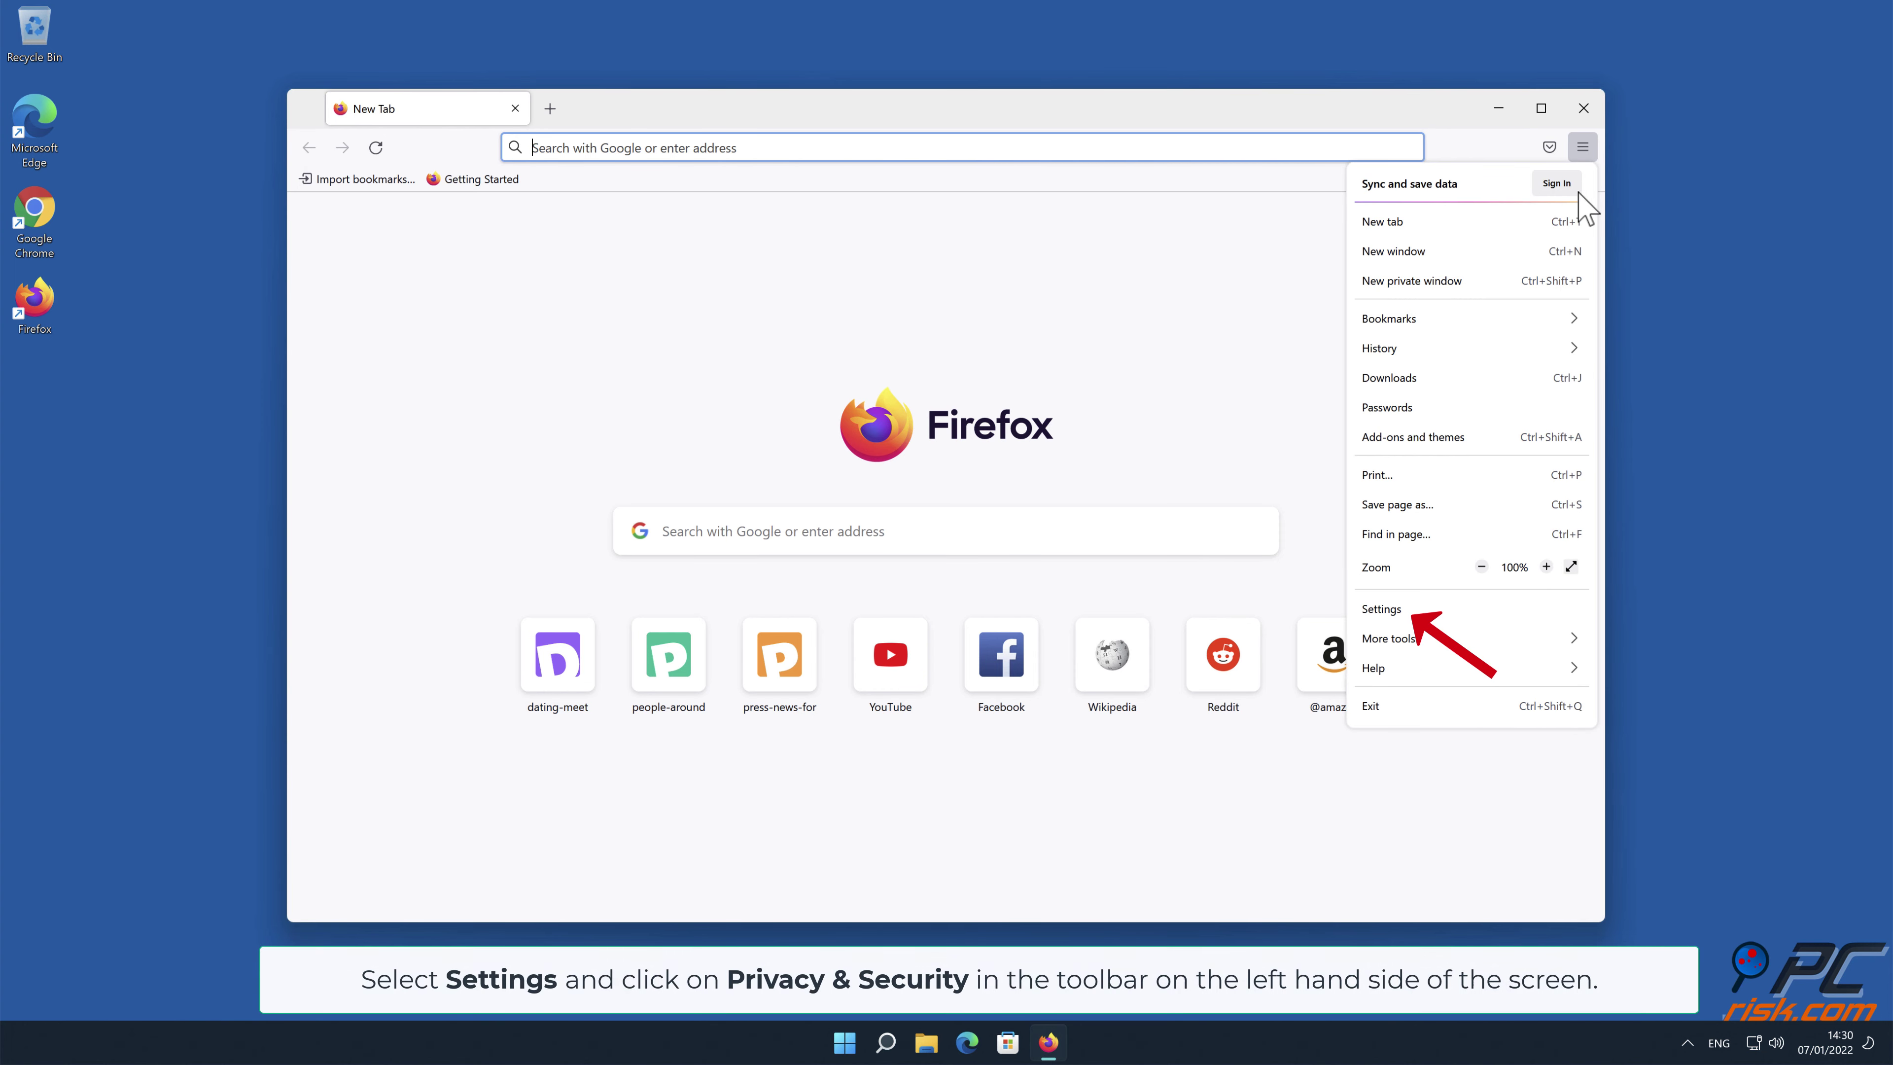
{"action": "left_click", "coordinate": [1481, 608]}
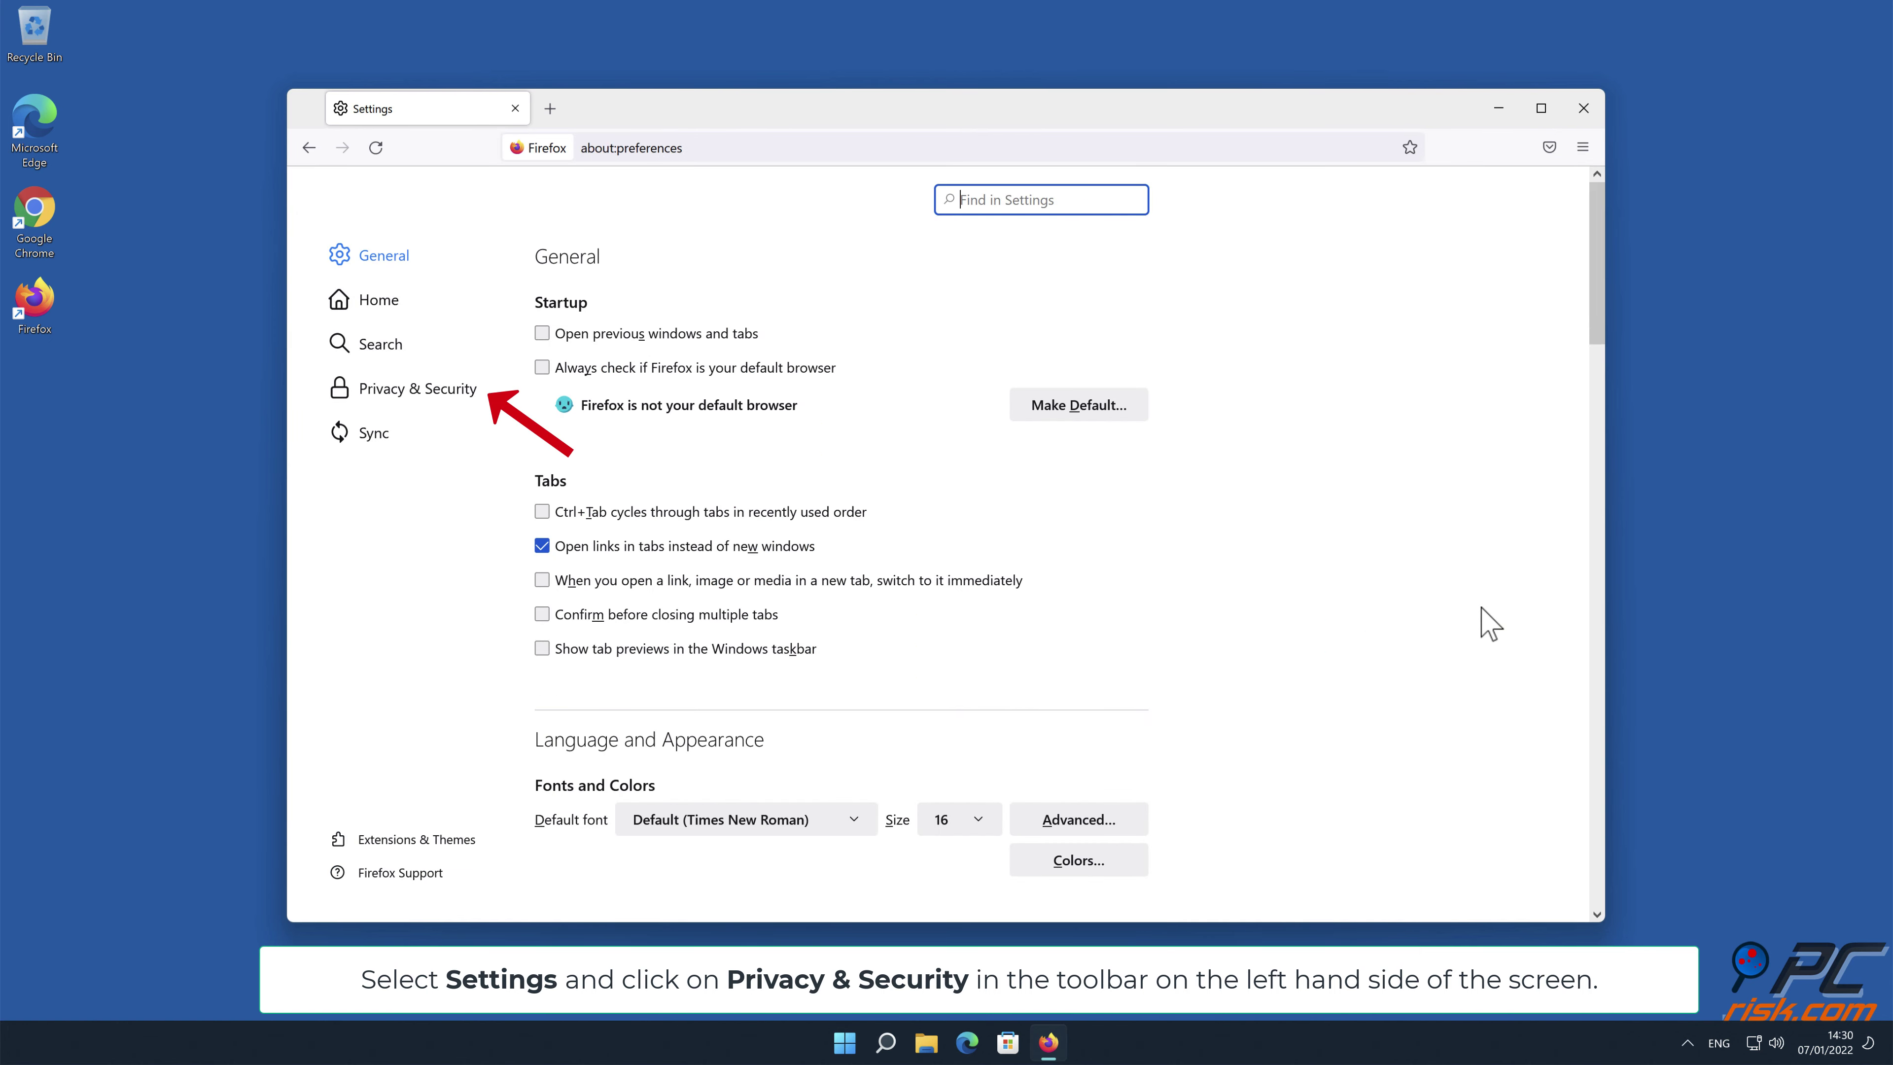
{"action": "left_click", "coordinate": [443, 388]}
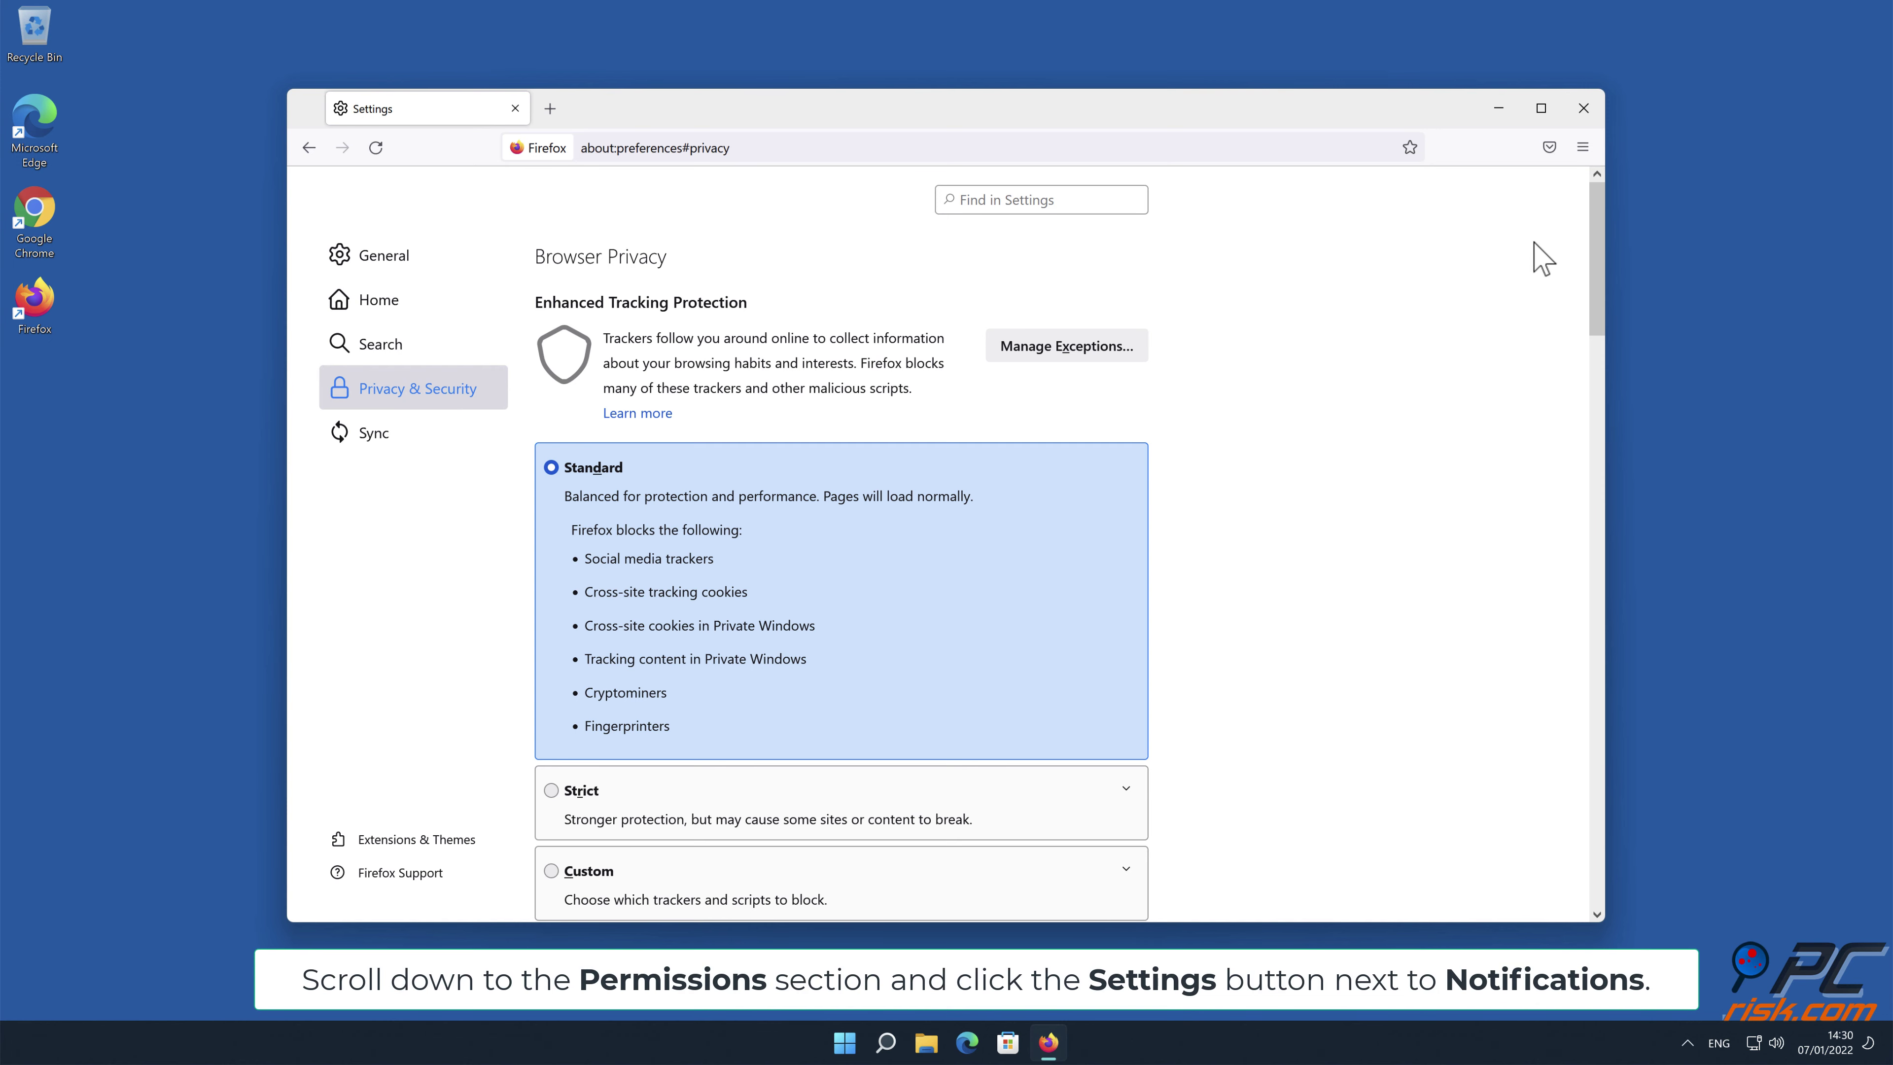
{"action": "left_click_drag", "start_coordinate": [1594, 253], "coordinate": [1597, 605]}
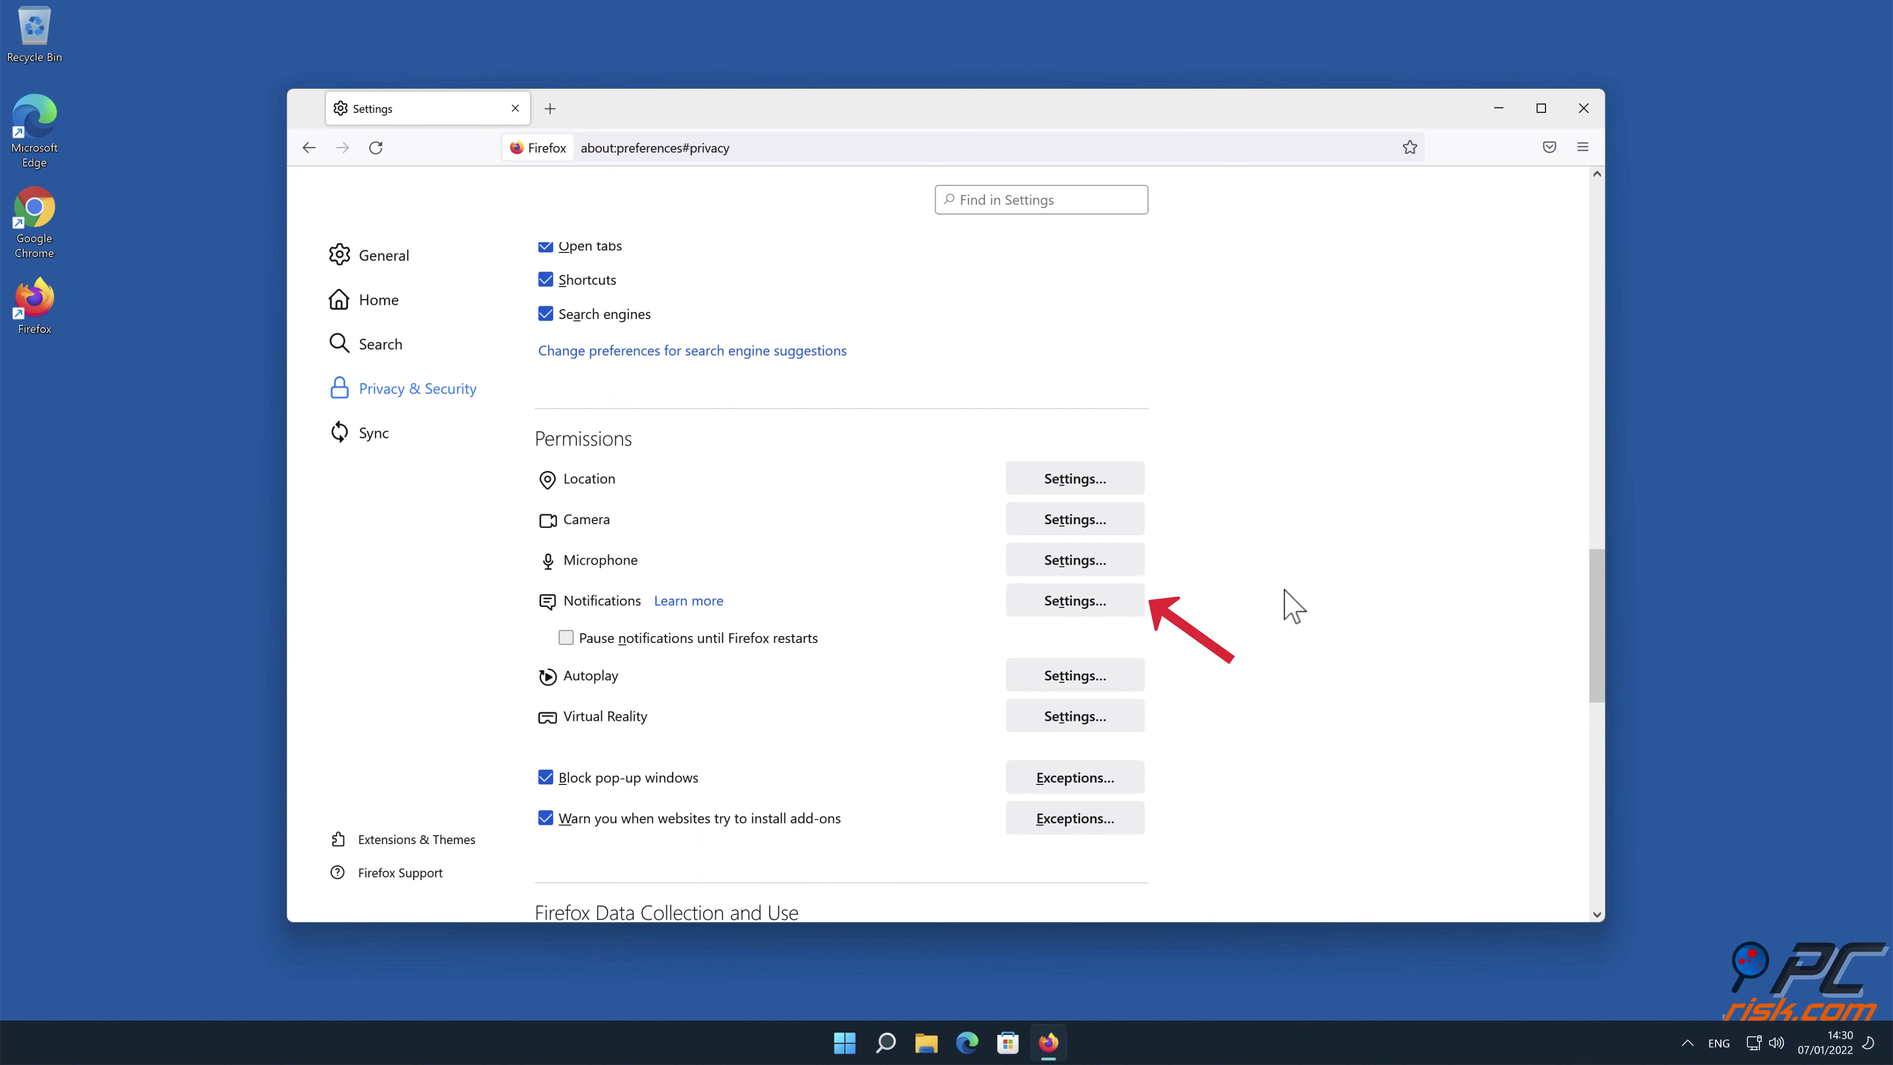
Step: Set eclto.people-around.me, d.dating-meet.top and xetna.press-news-for.me notifications to Block, save, and close Firefox
{"action": "left_click", "coordinate": [1125, 605]}
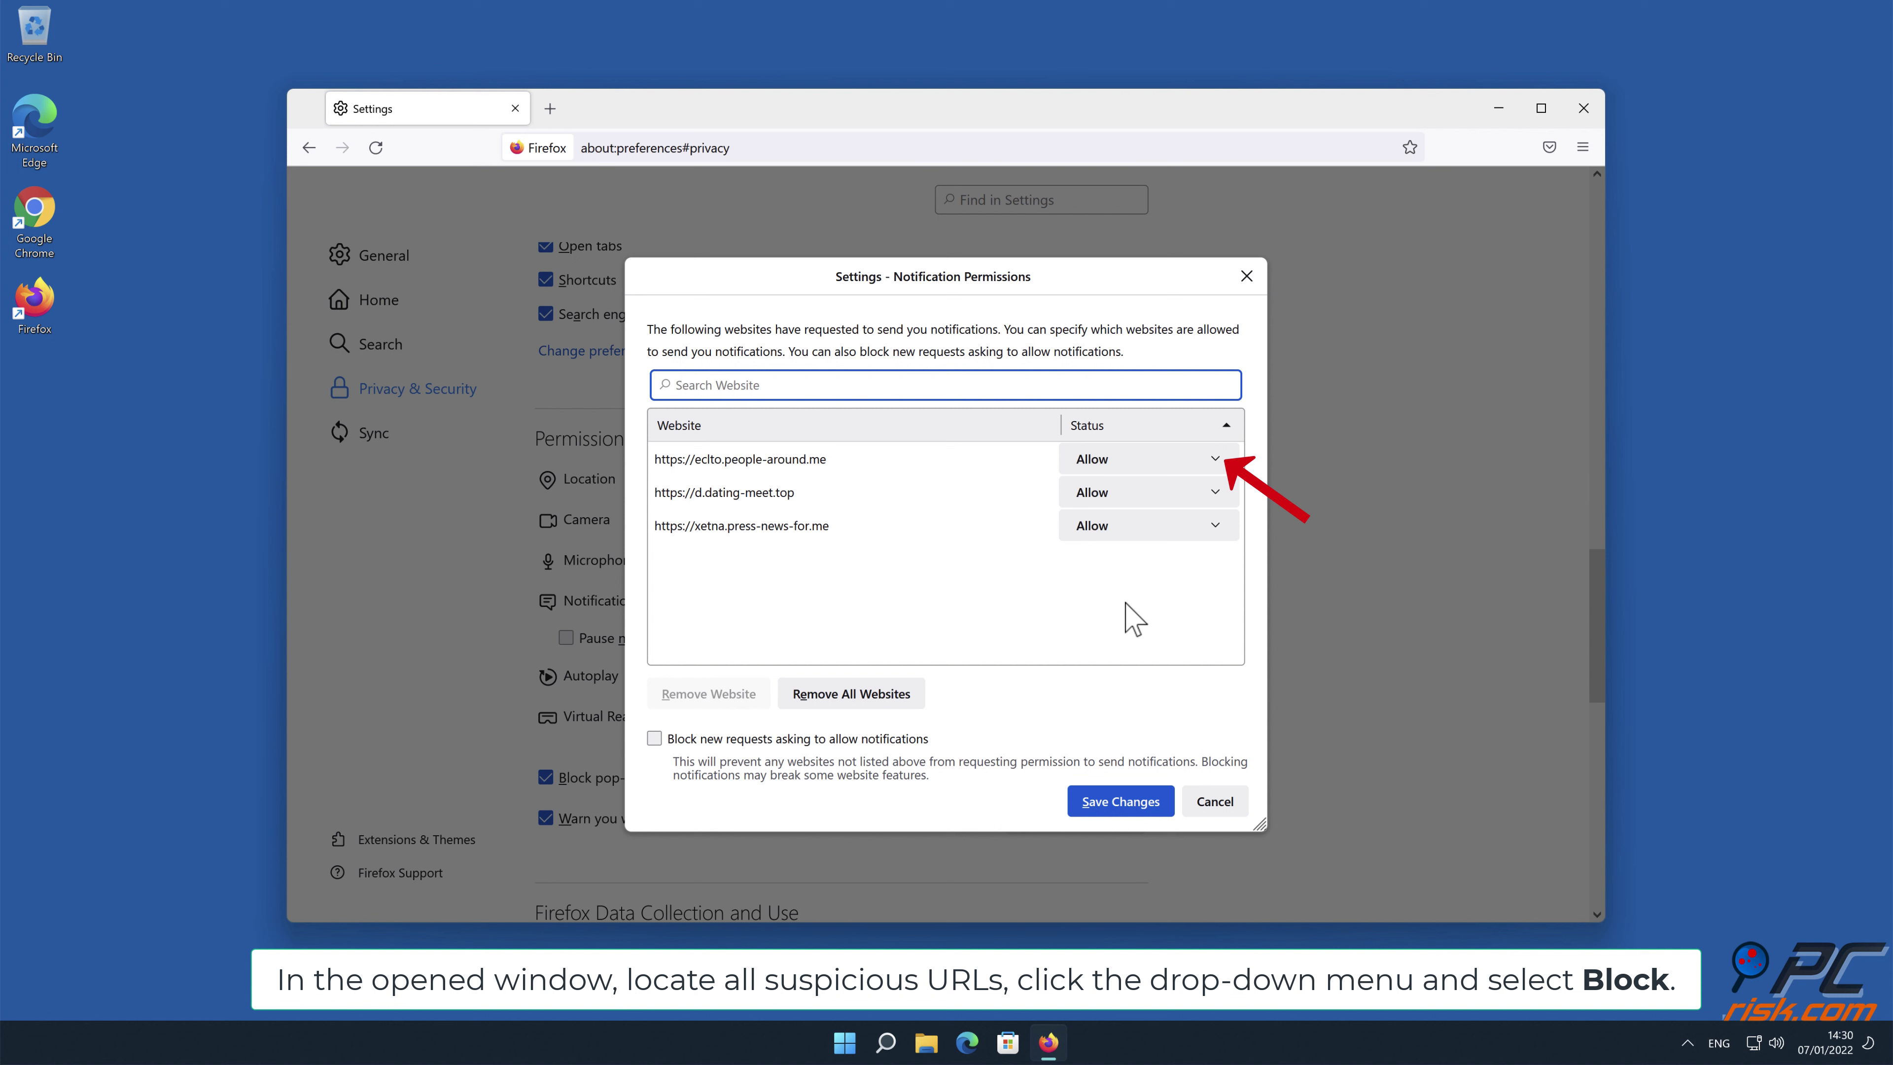
{"action": "left_click", "coordinate": [1218, 475]}
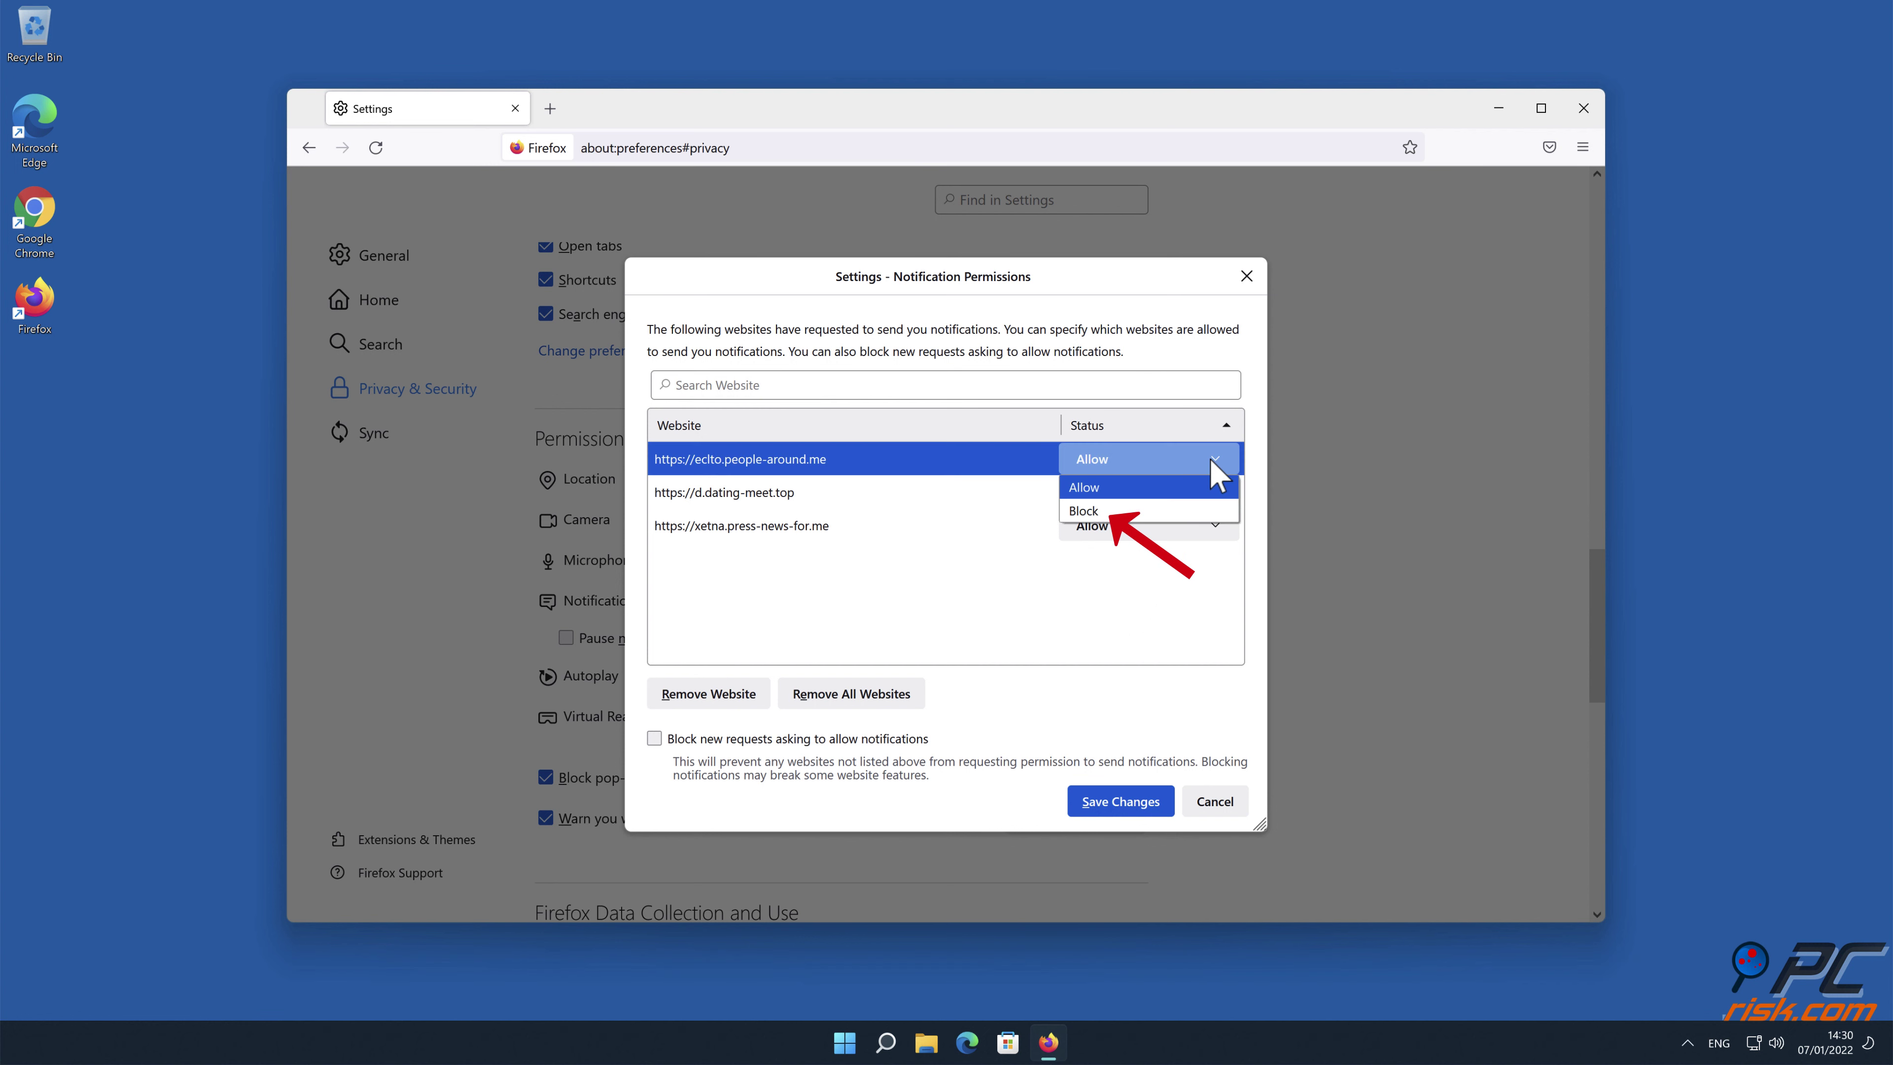
{"action": "left_click", "coordinate": [1195, 510]}
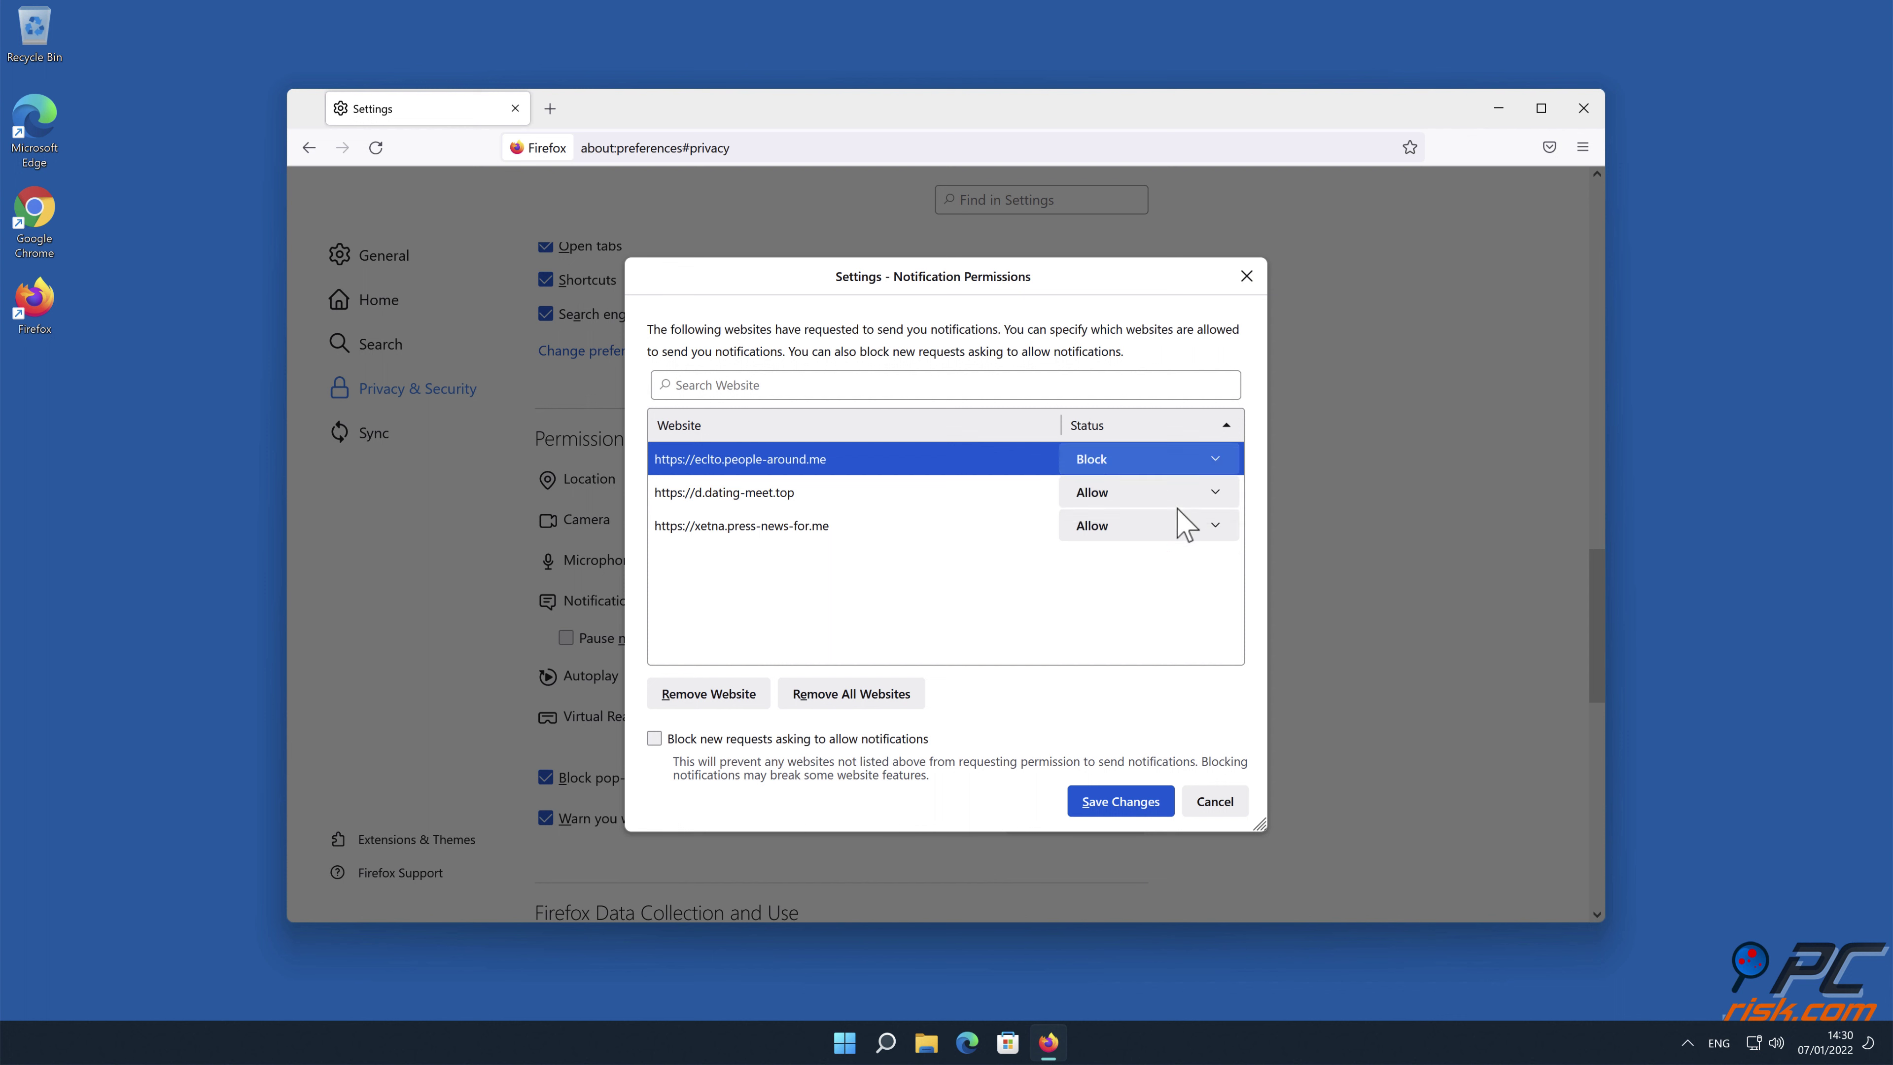
{"action": "left_click", "coordinate": [1217, 496]}
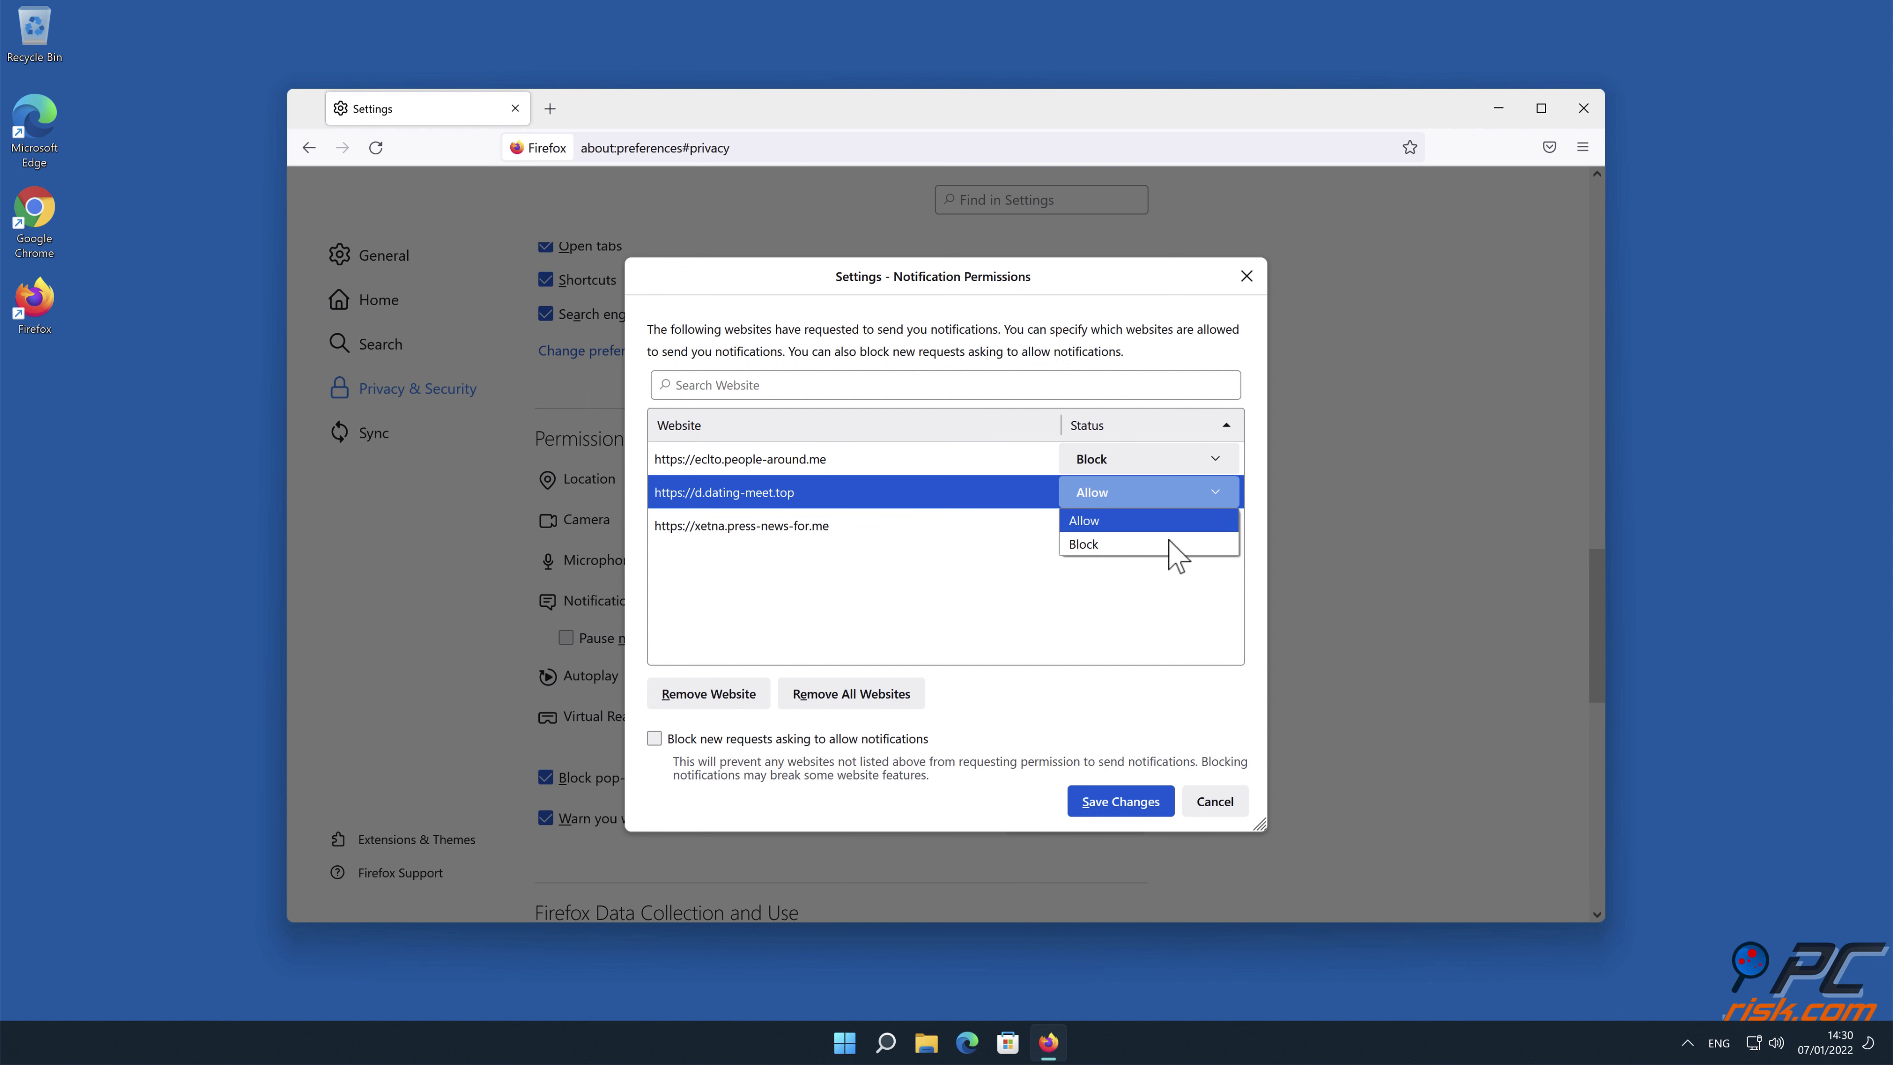
{"action": "left_click", "coordinate": [1170, 543]}
{"action": "left_click", "coordinate": [1214, 525]}
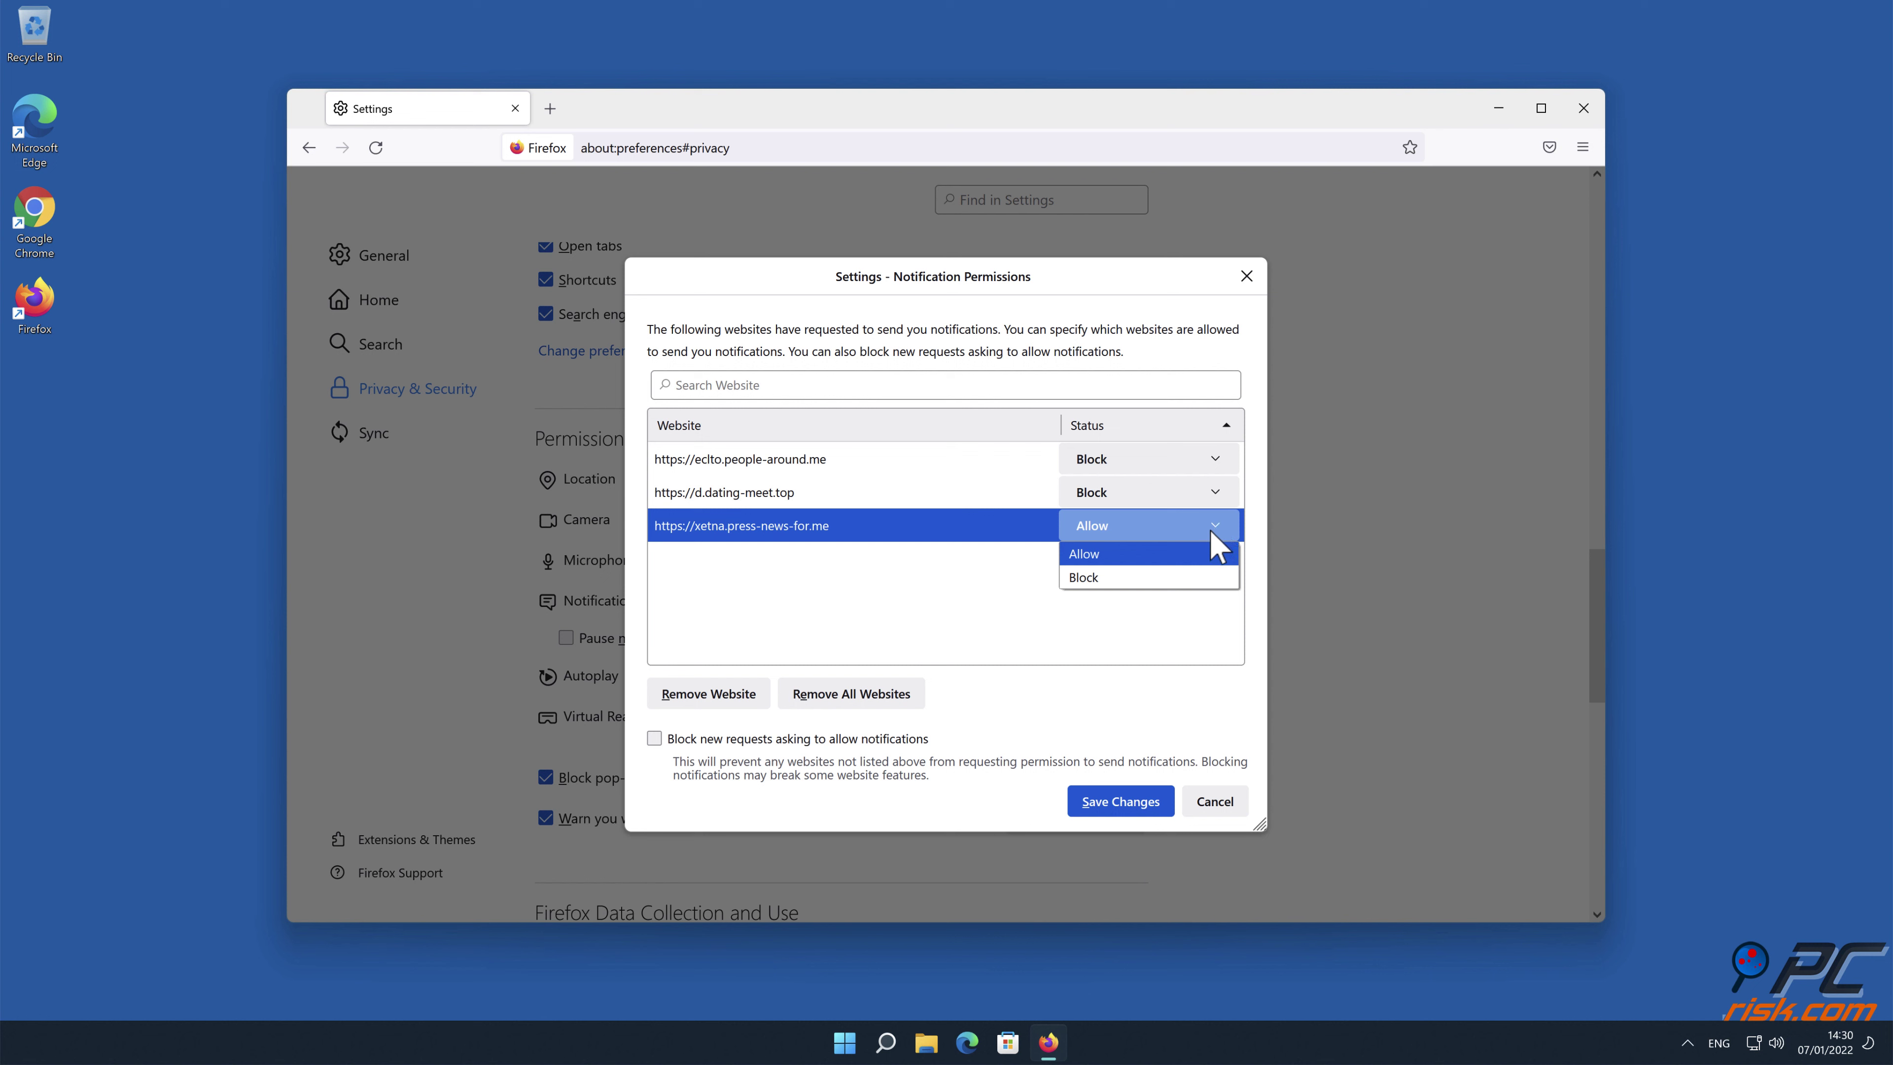
{"action": "left_click", "coordinate": [1191, 577]}
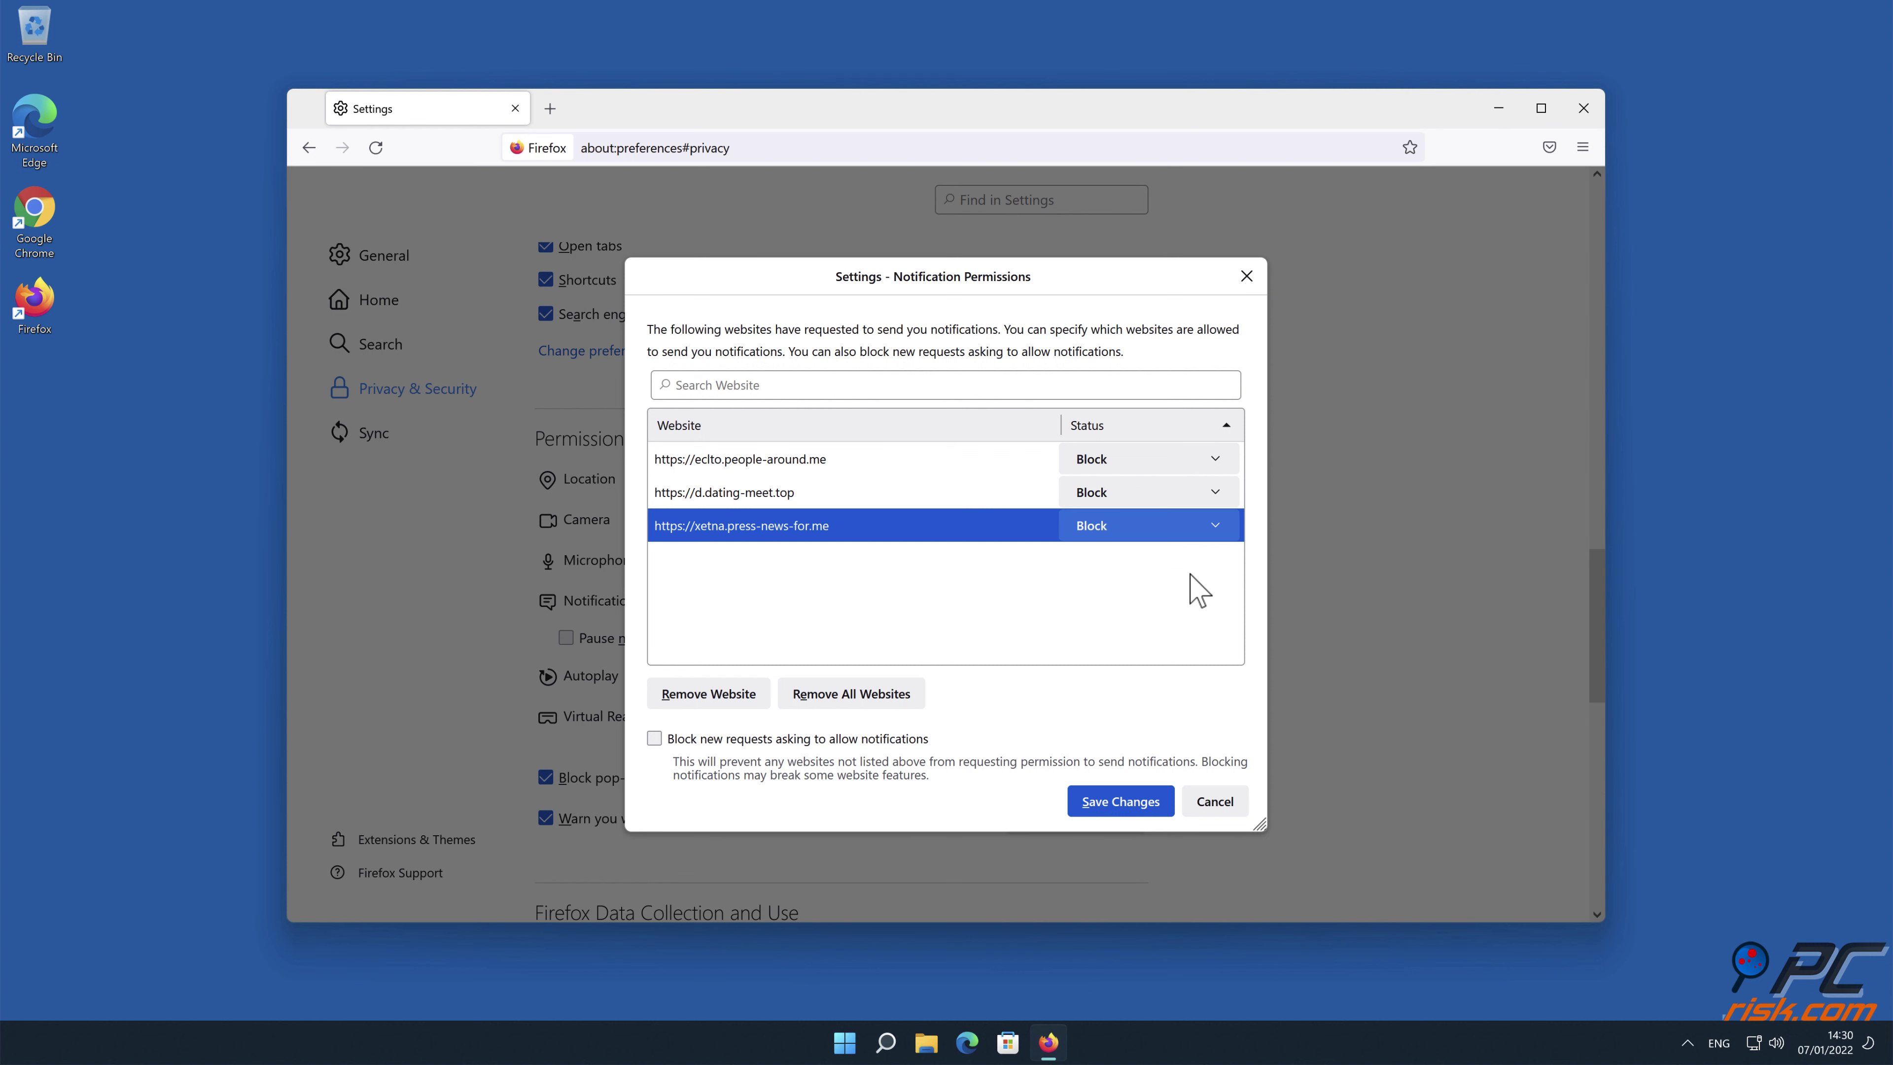
{"action": "left_click", "coordinate": [1126, 803]}
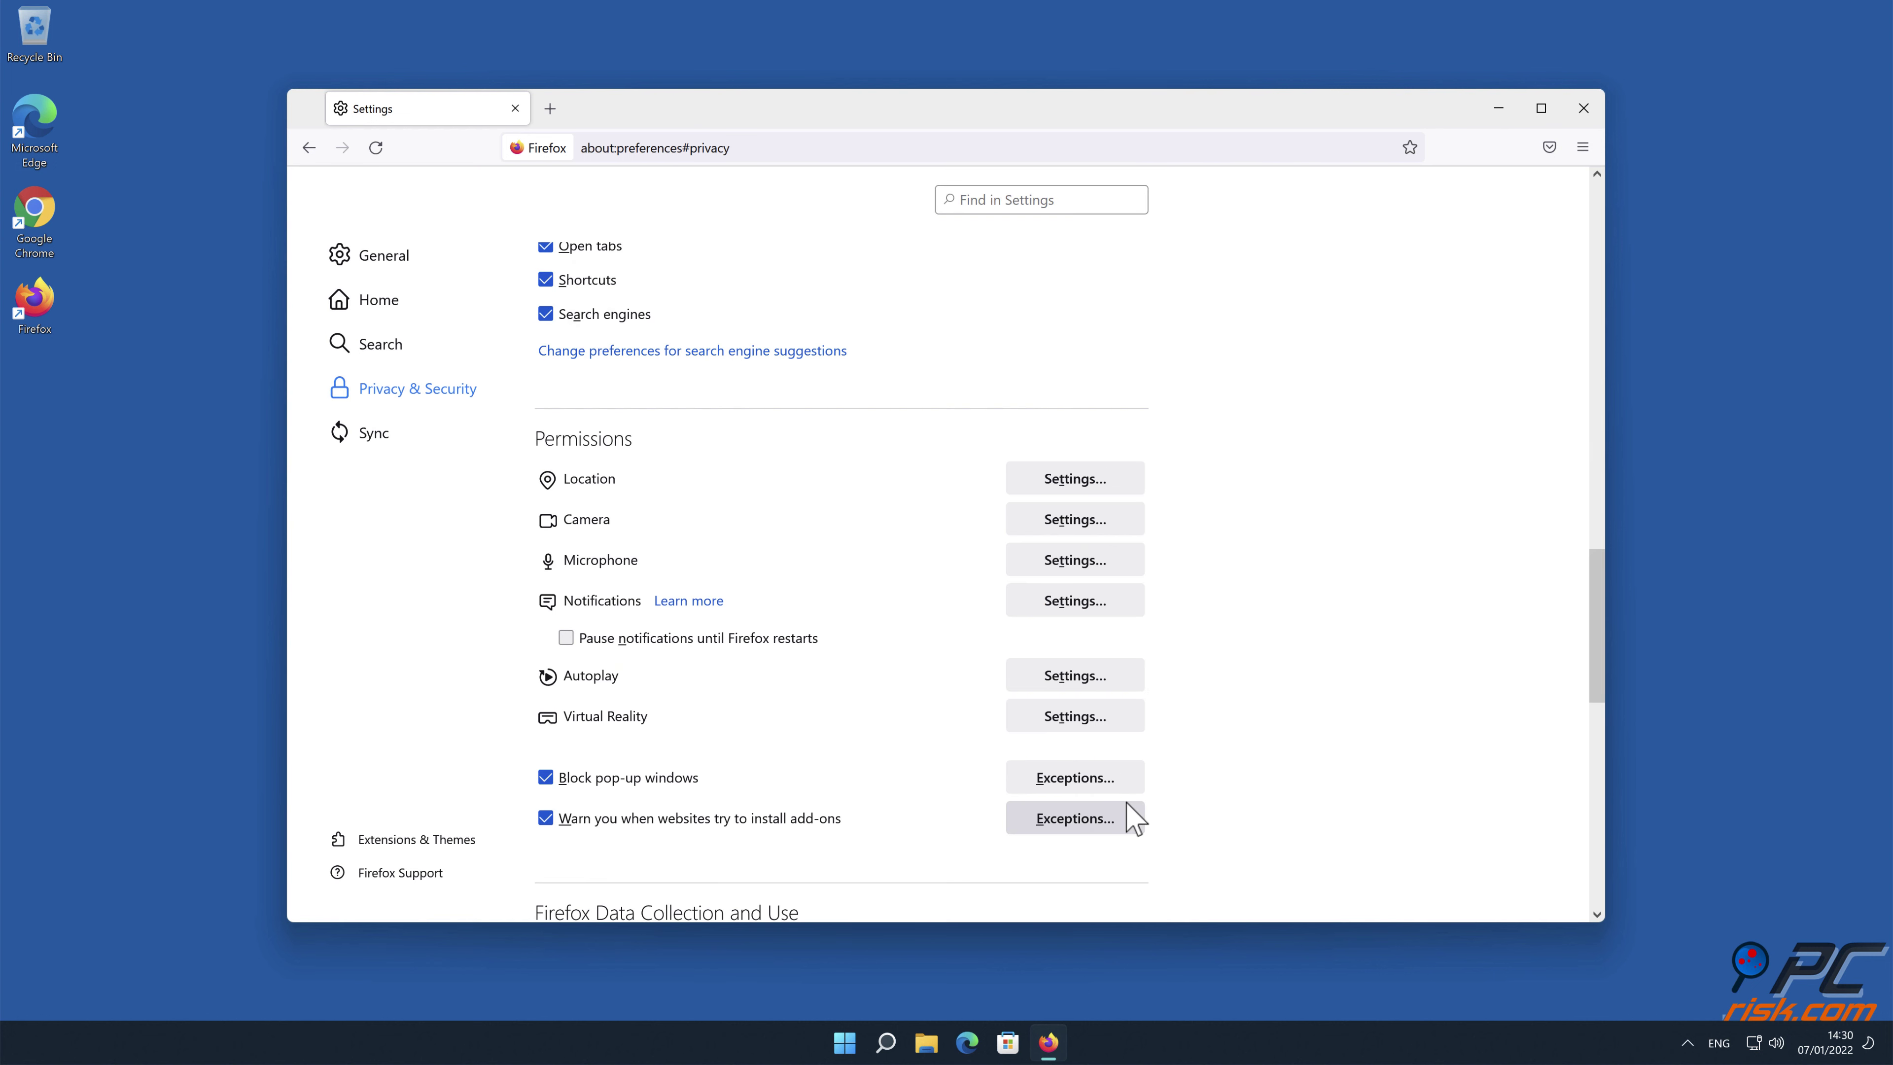
{"action": "left_click", "coordinate": [1582, 109]}
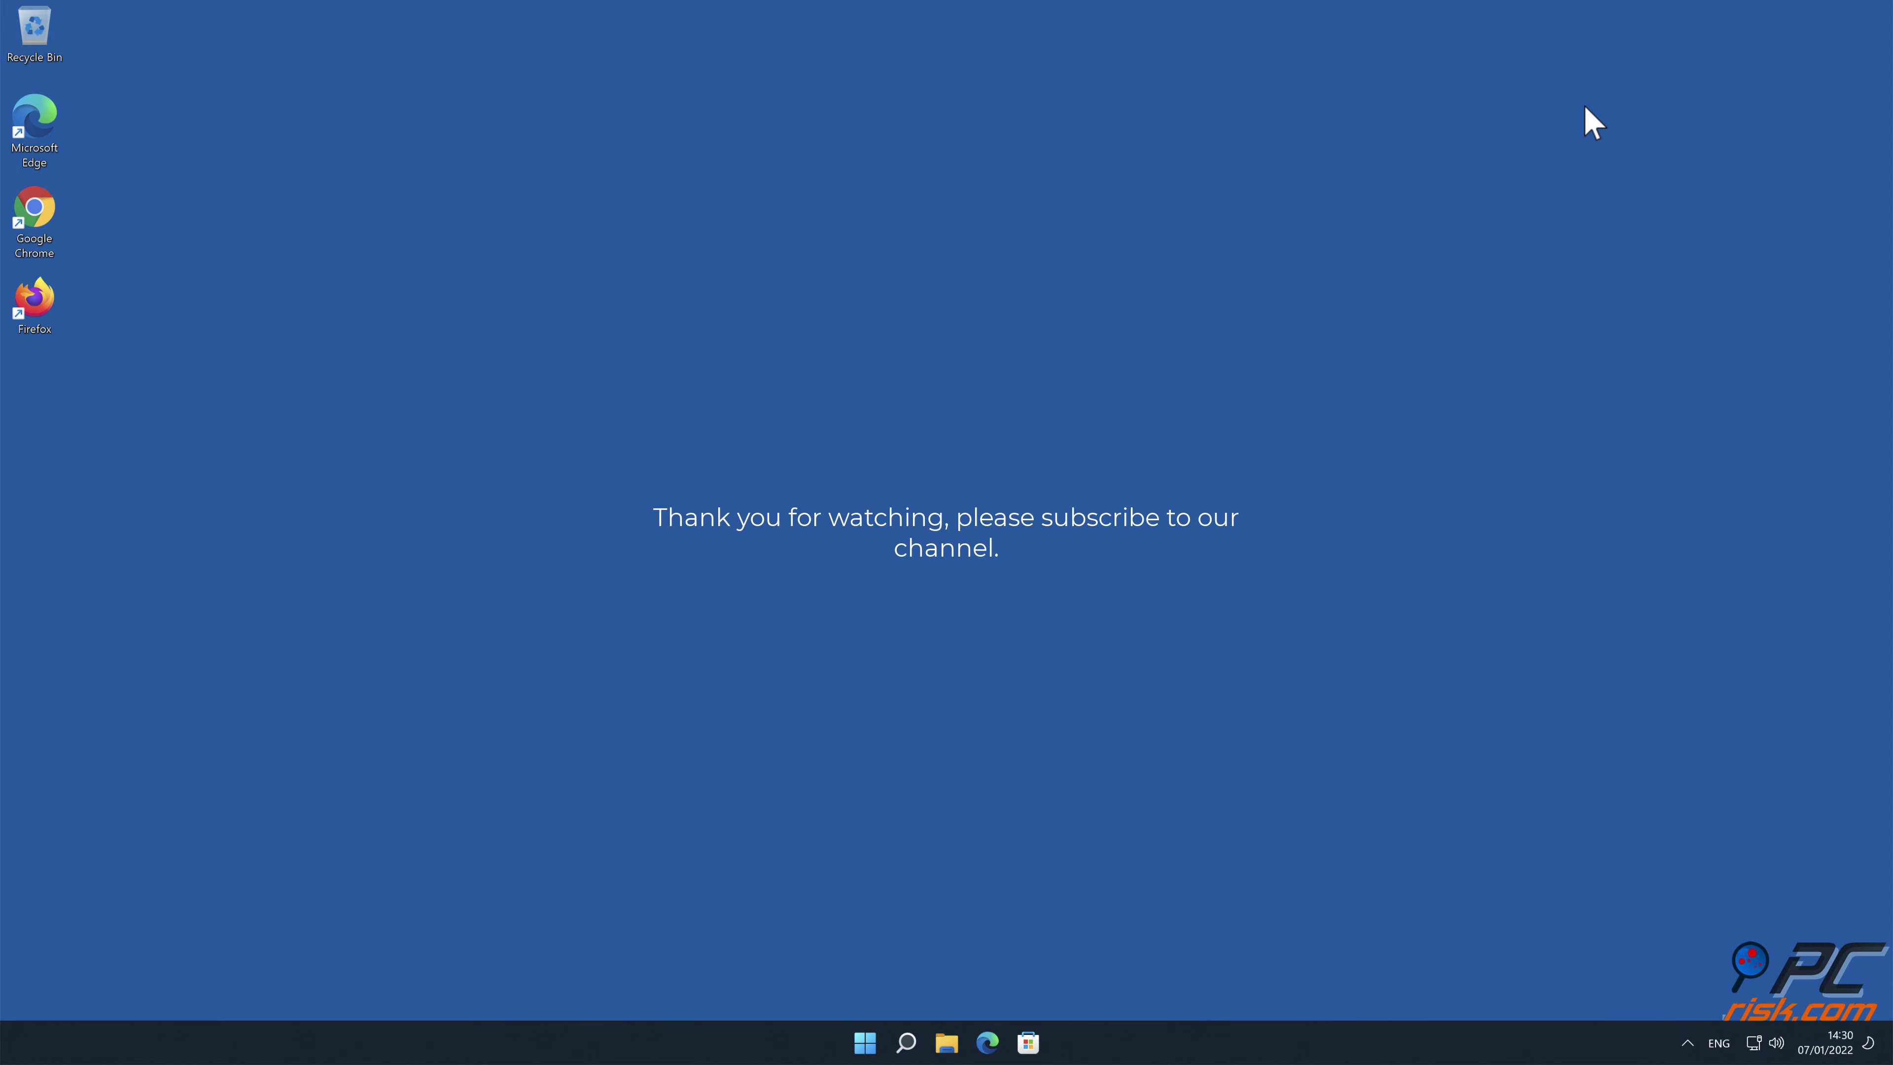